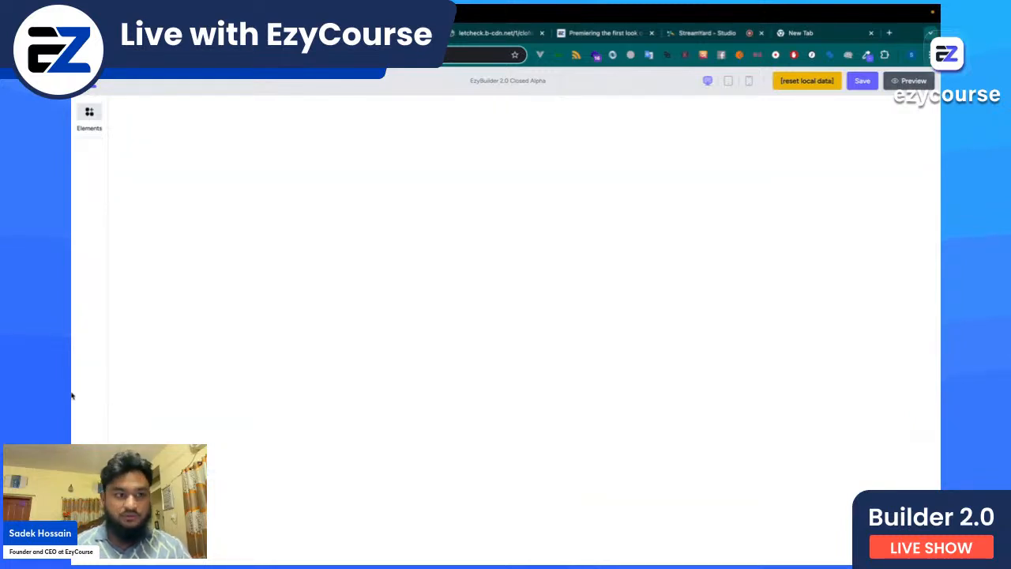
Step: Add the prebuilt dark "Develop your skills with expert mentors" section below the blank section of the page
left_click(87, 117)
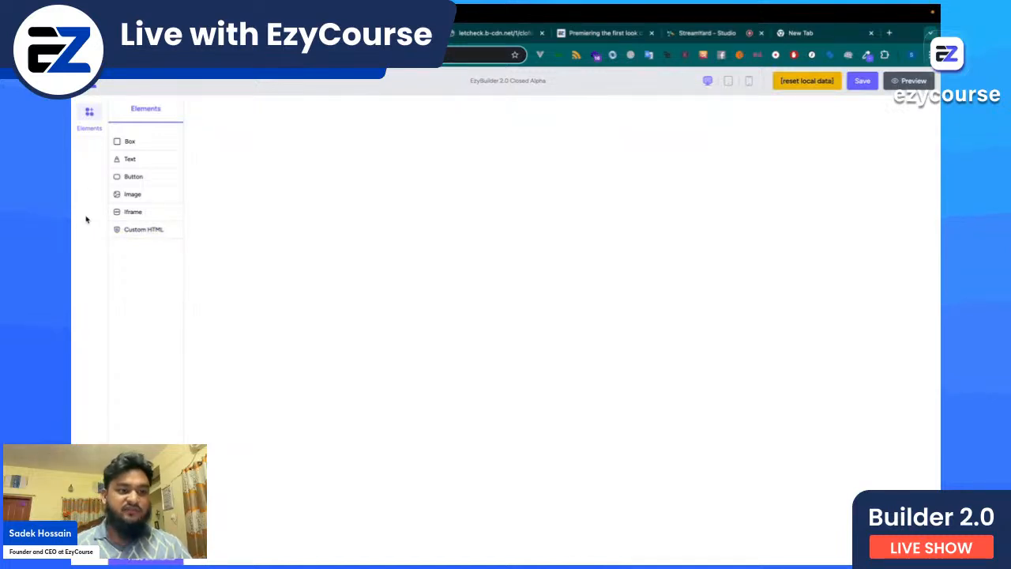
left_click(91, 127)
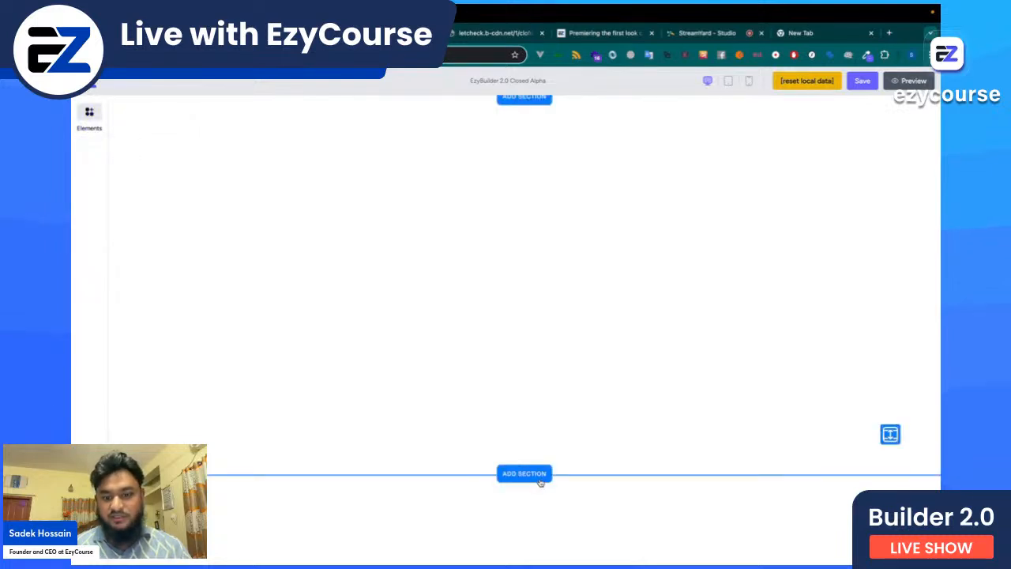
left_click(538, 474)
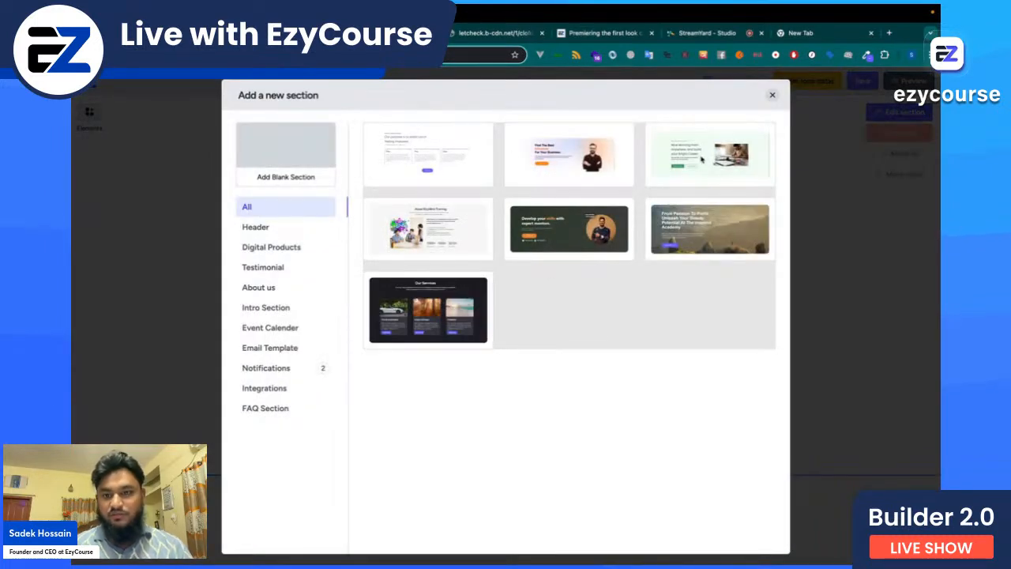
left_click(569, 234)
scroll(569, 235, "down", 3)
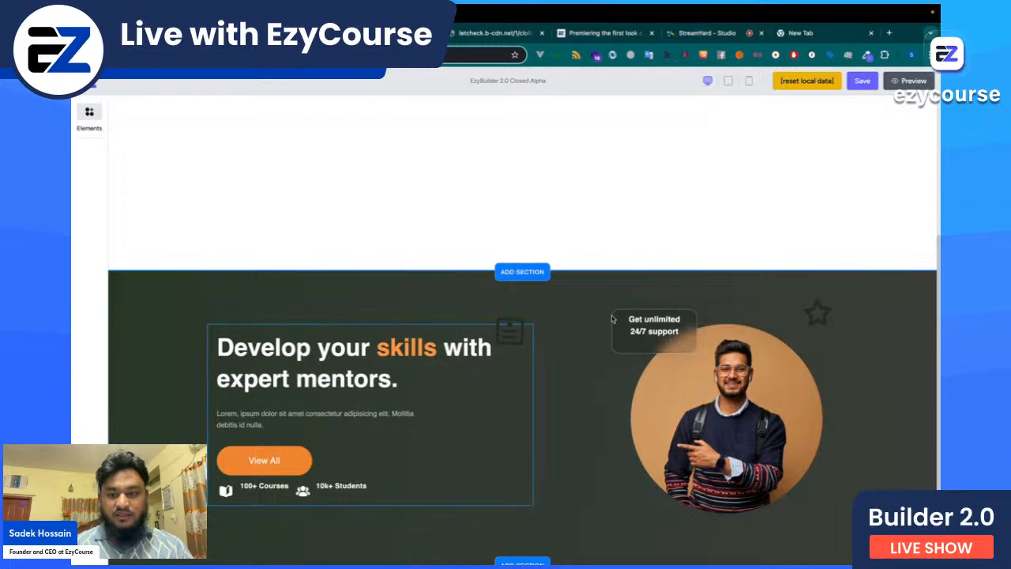
Step: Try repositioning the support badge, portrait and heading block in the new section, and reload the page to discard them
left_click_drag(631, 327, 607, 365)
left_click_drag(794, 363, 829, 299)
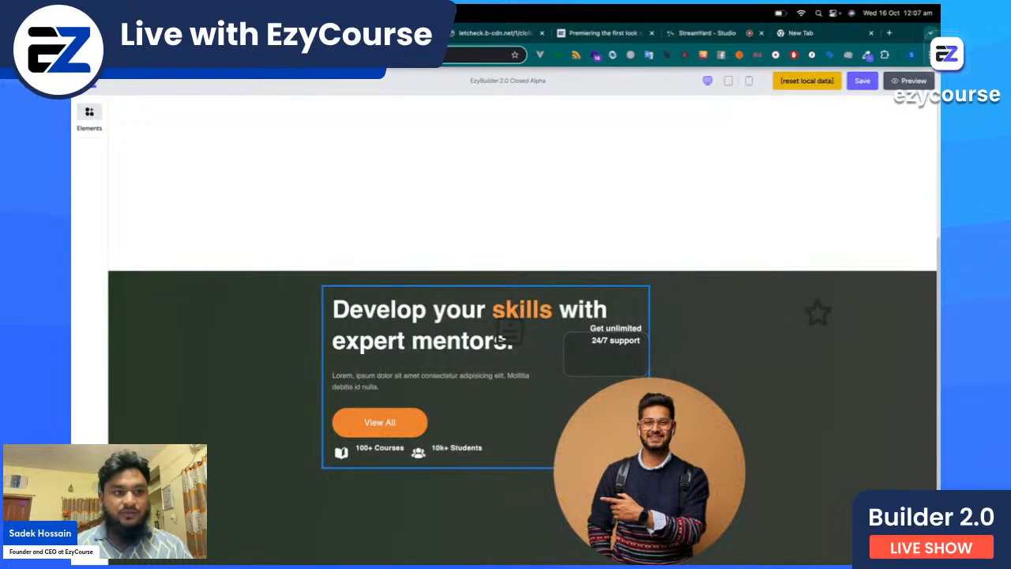
key("super+r")
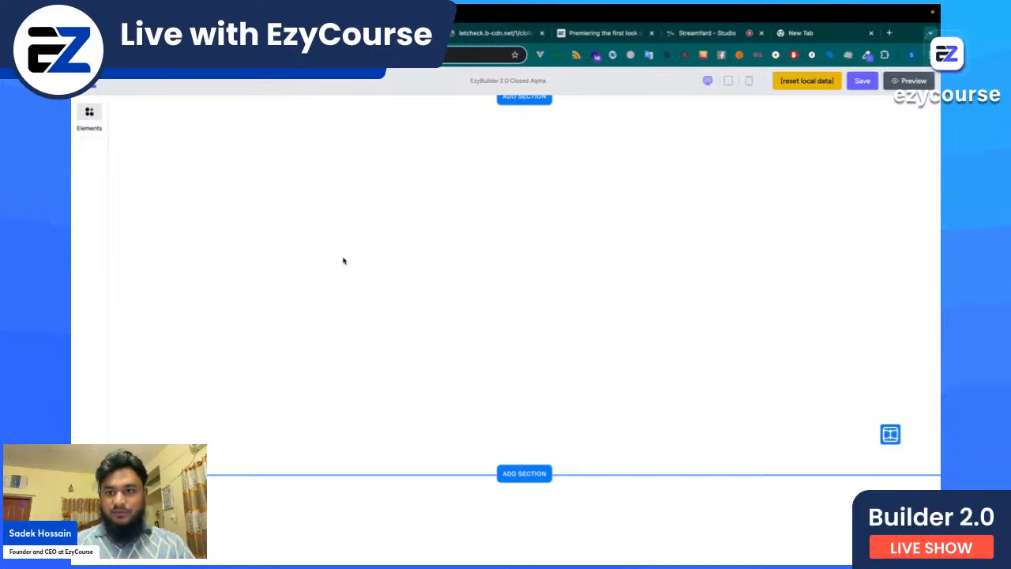
mouse_move(343, 260)
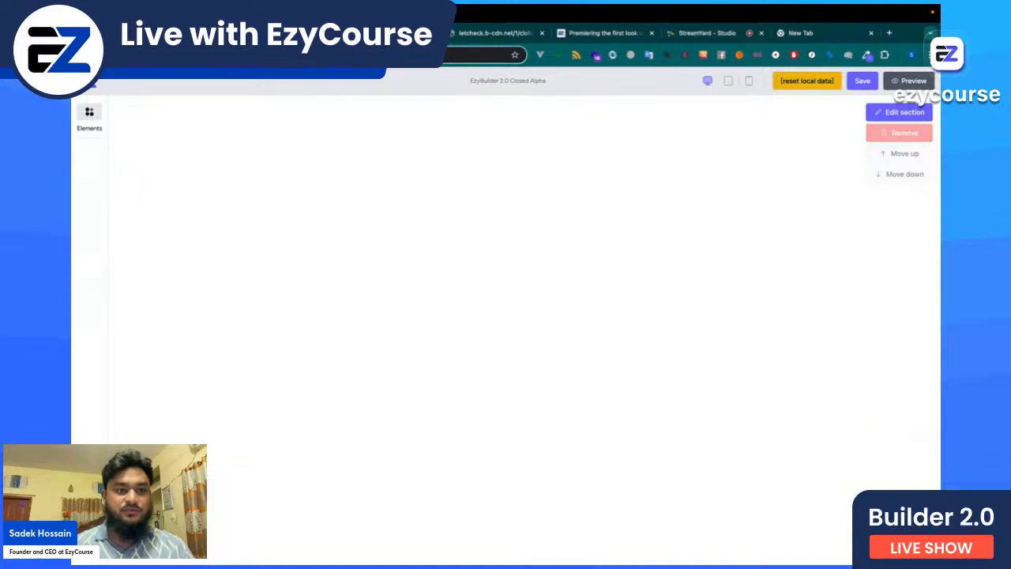
Step: Switch to the EzyCourse homepage and inspect the element structure of its Android and iOS mobile apps banner
left_click(300, 33)
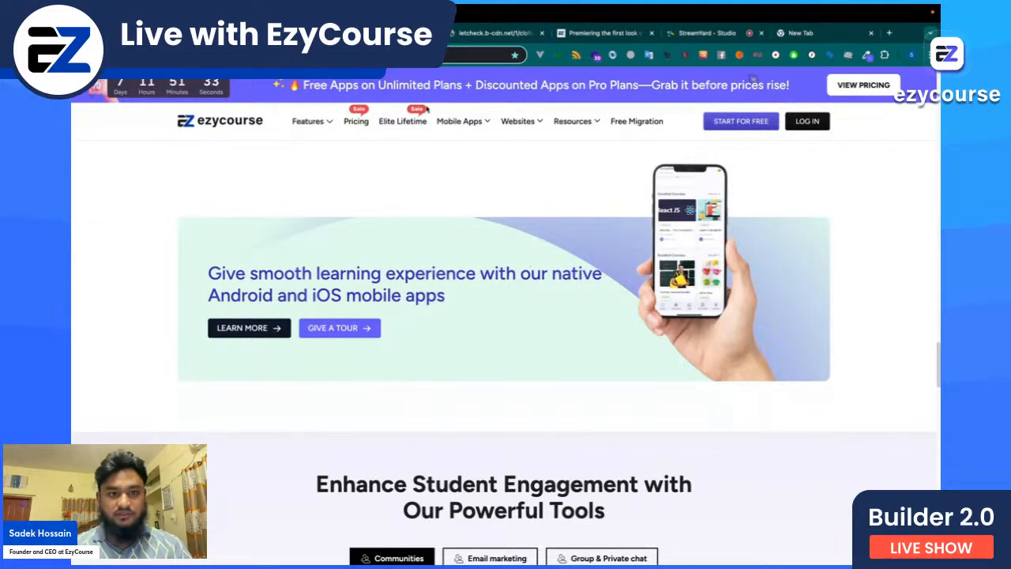
scroll(529, 263, "down", 10)
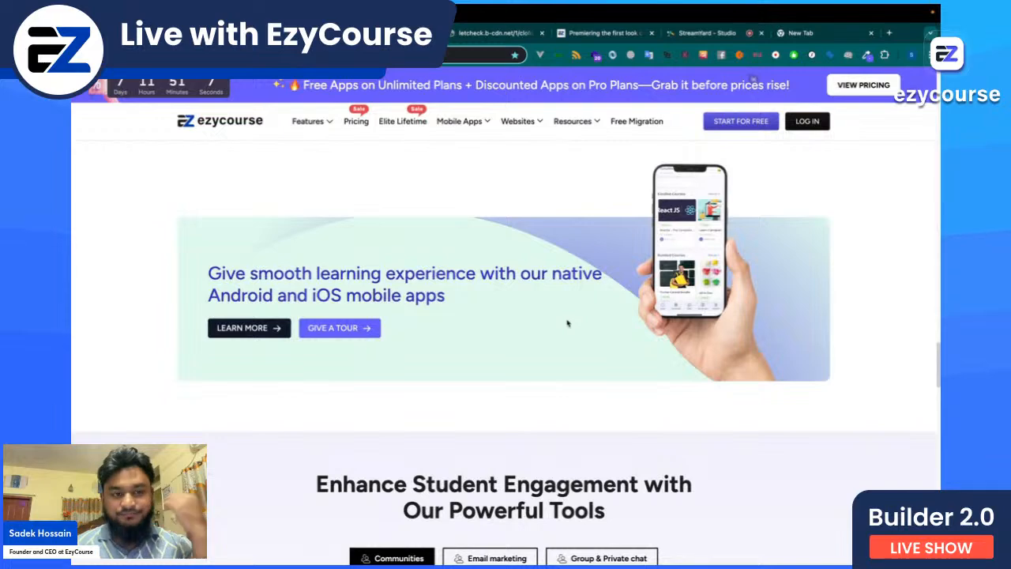
right_click(567, 323)
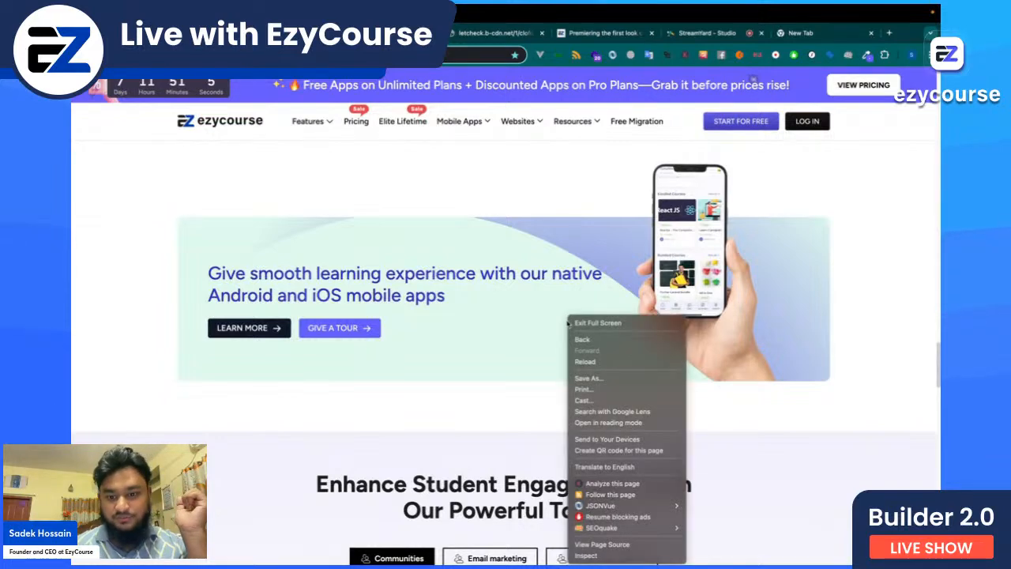
left_click(586, 556)
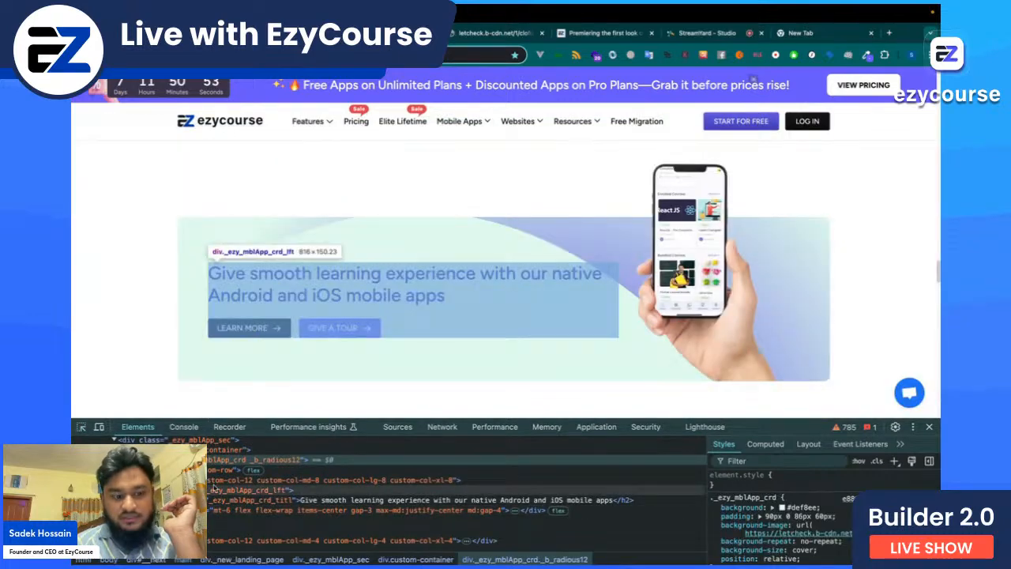
left_click(194, 347)
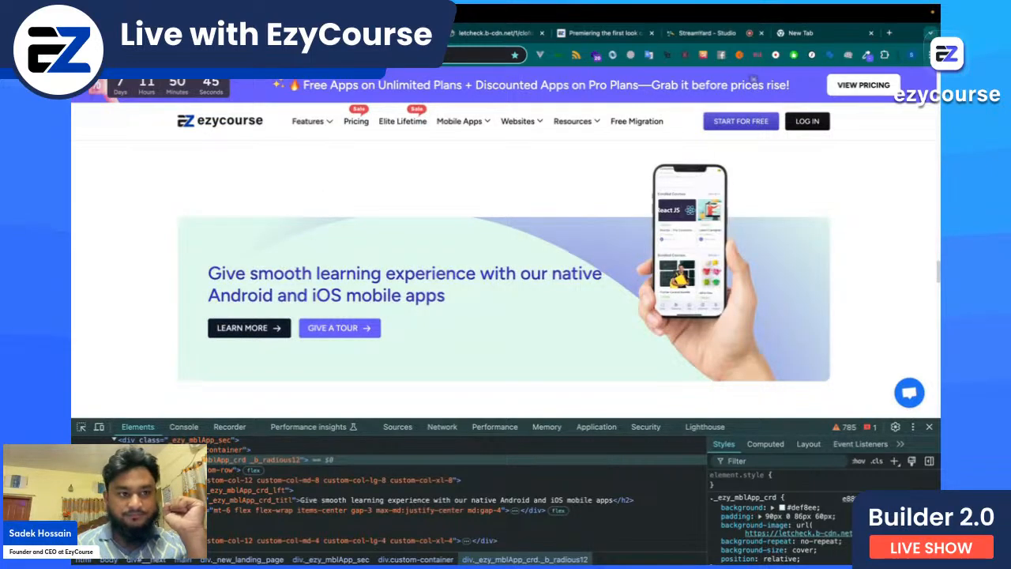
Step: Return to EzyBuilder and place a Box element in the upper middle of the blank section
key("ctrl+Tab")
left_click(90, 112)
mouse_move(181, 154)
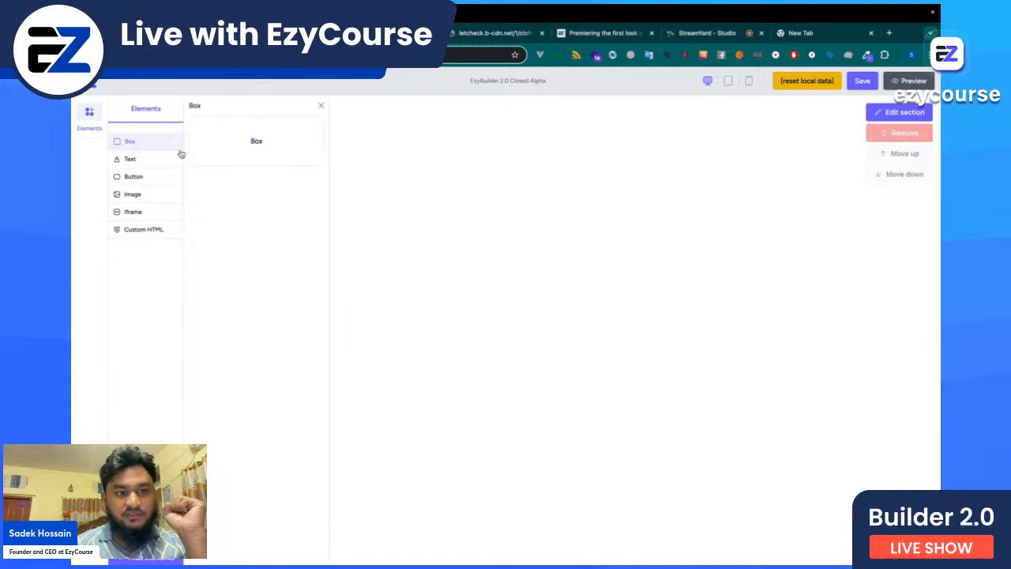
left_click_drag(232, 149, 418, 198)
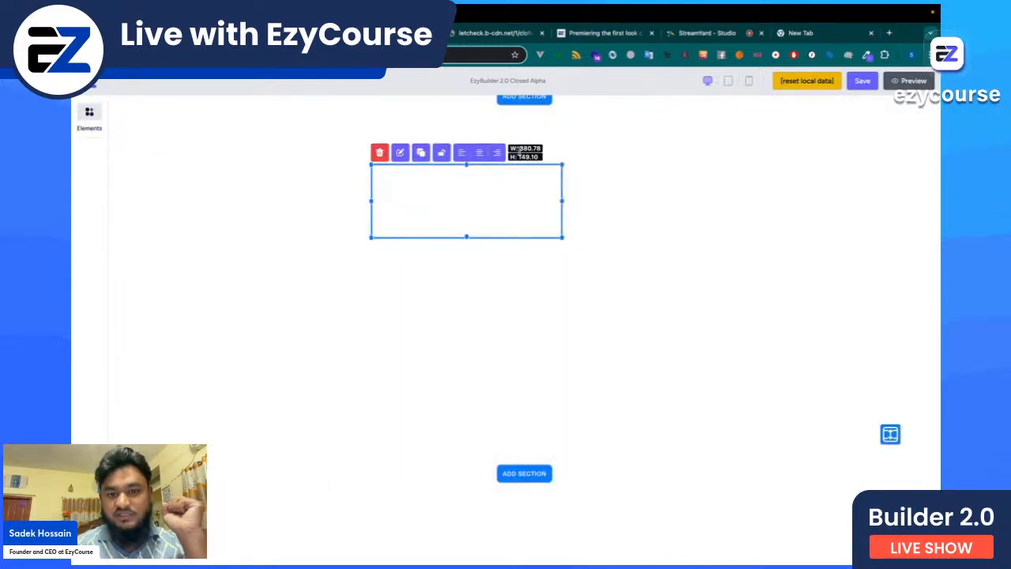
Step: Try the box's left and center alignments, and align it to the right of the section
left_click(463, 154)
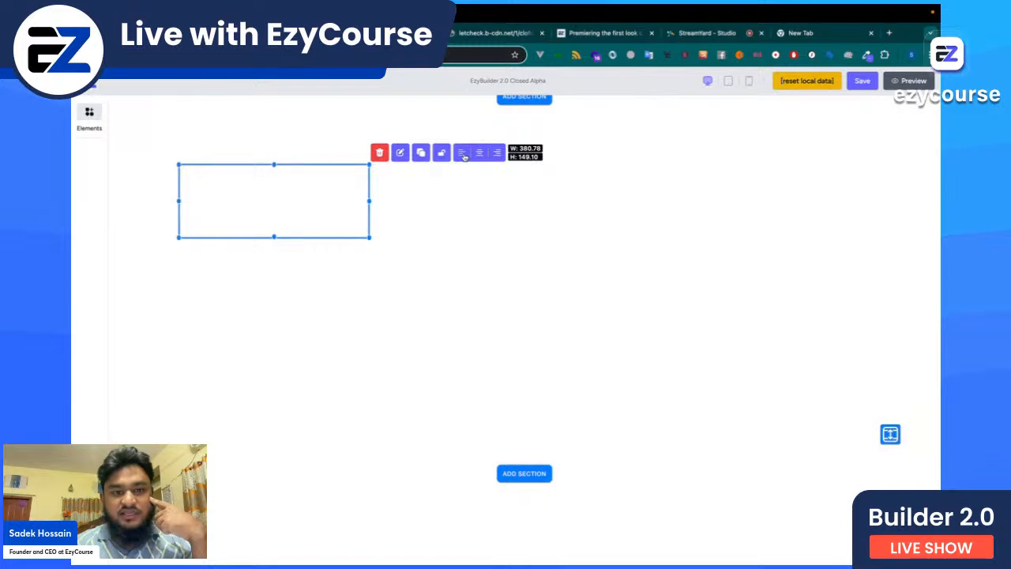
left_click(479, 154)
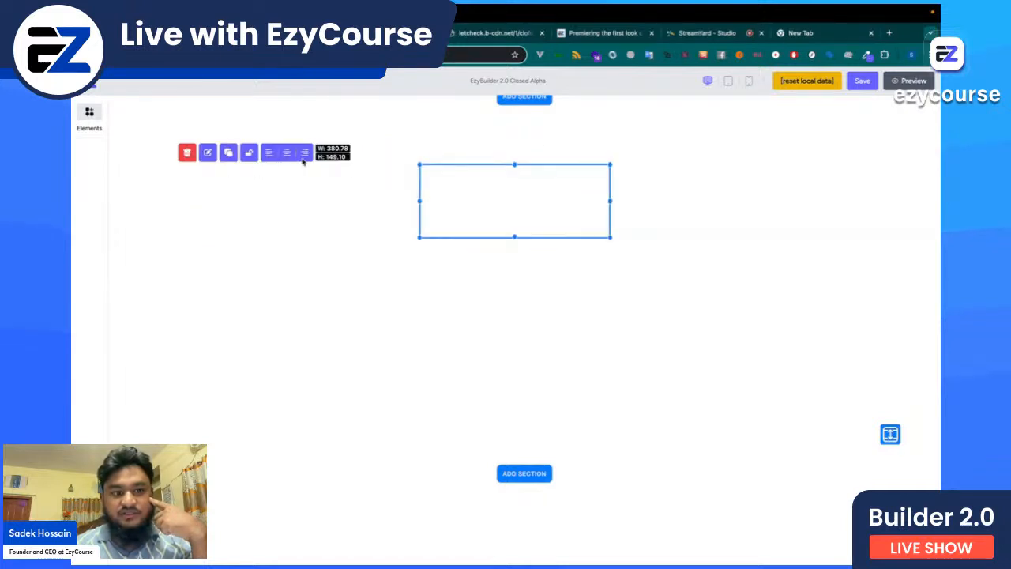
left_click(305, 154)
Step: Lock the right-aligned box in place, check that it cannot be selected, and unlock it
left_click(490, 155)
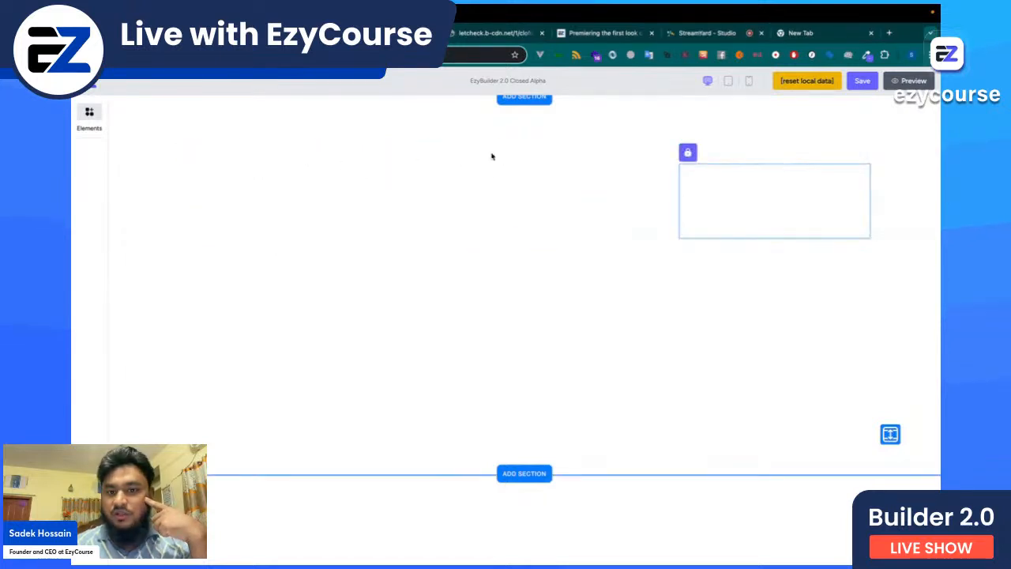
left_click(623, 211)
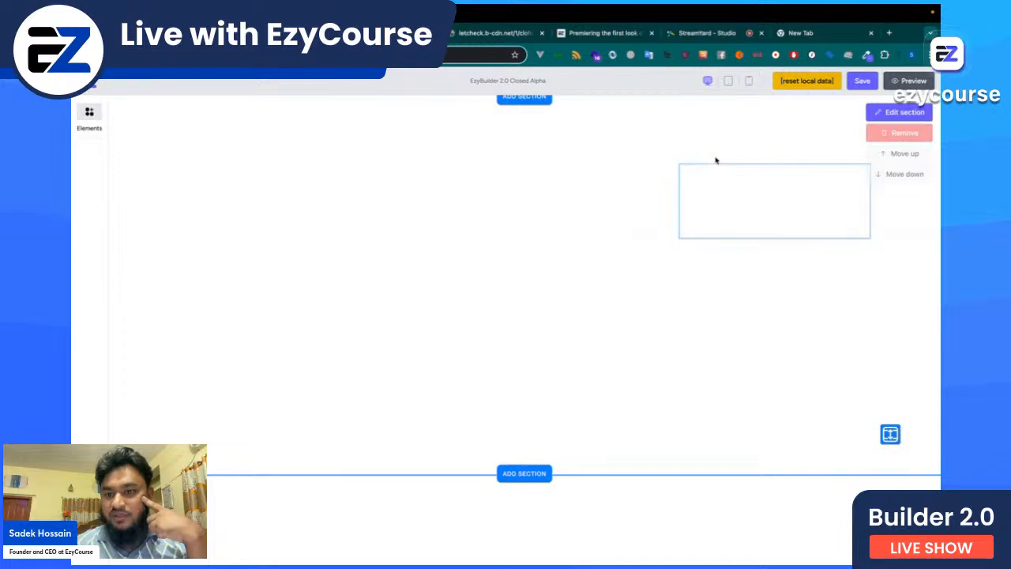
left_click(698, 177)
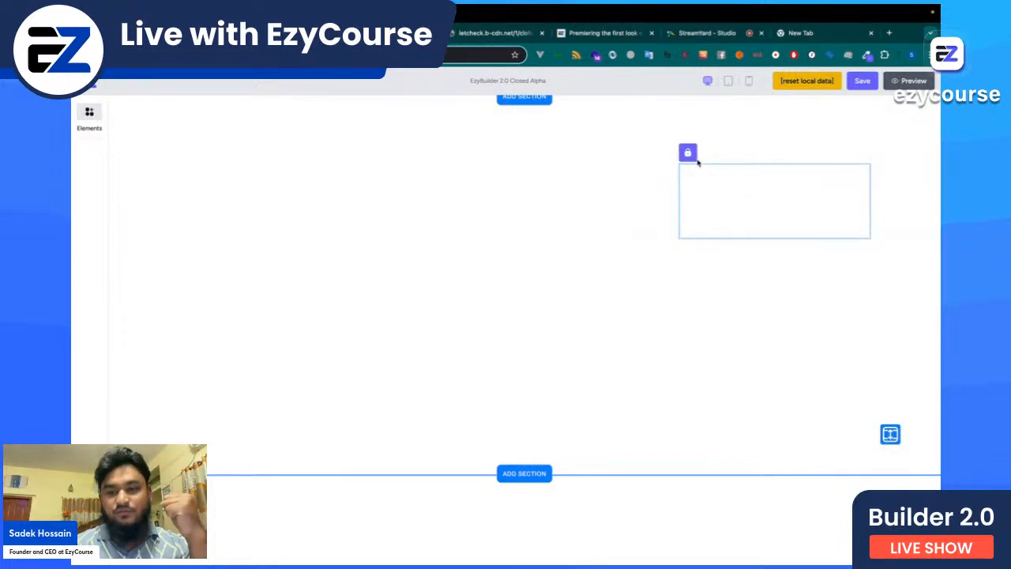
left_click(689, 154)
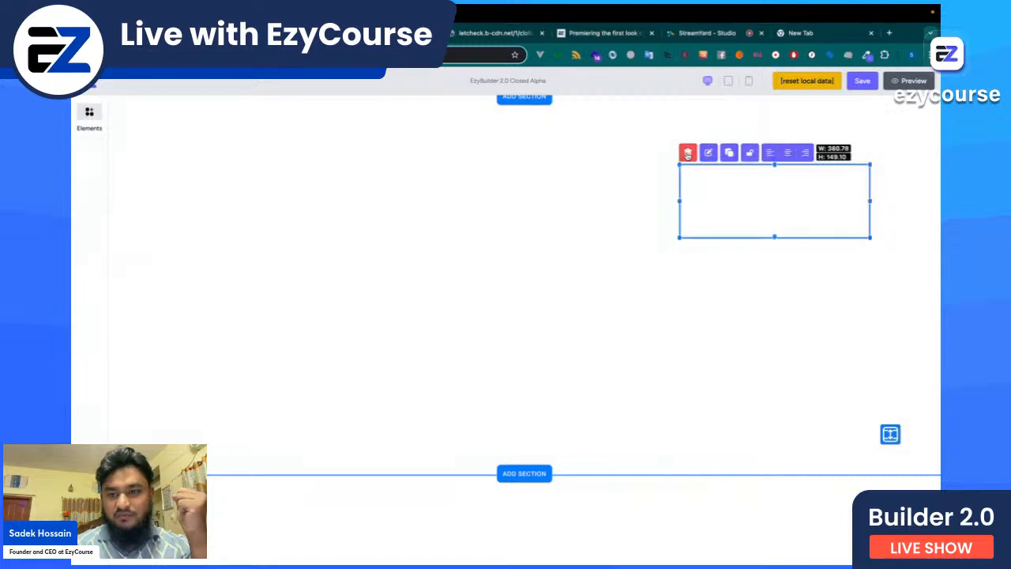
Step: Duplicate the right-aligned box and move one of the two boxes to the middle of the section
left_click(729, 153)
left_click_drag(732, 206, 368, 269)
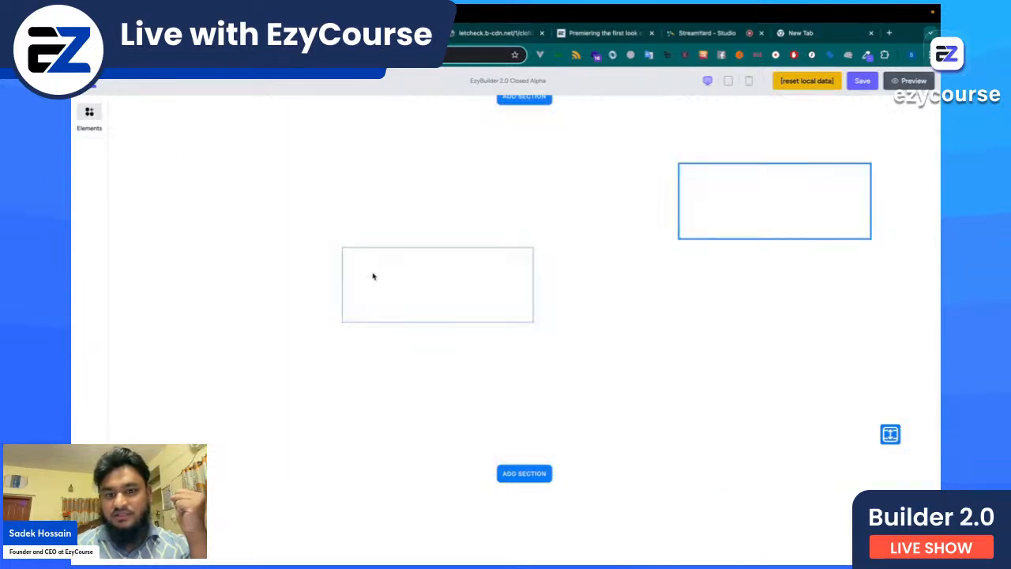
Step: Examine the right-hand box's customising options, including its border styles and the available scroll animation types, and close them
left_click(735, 197)
left_click(708, 152)
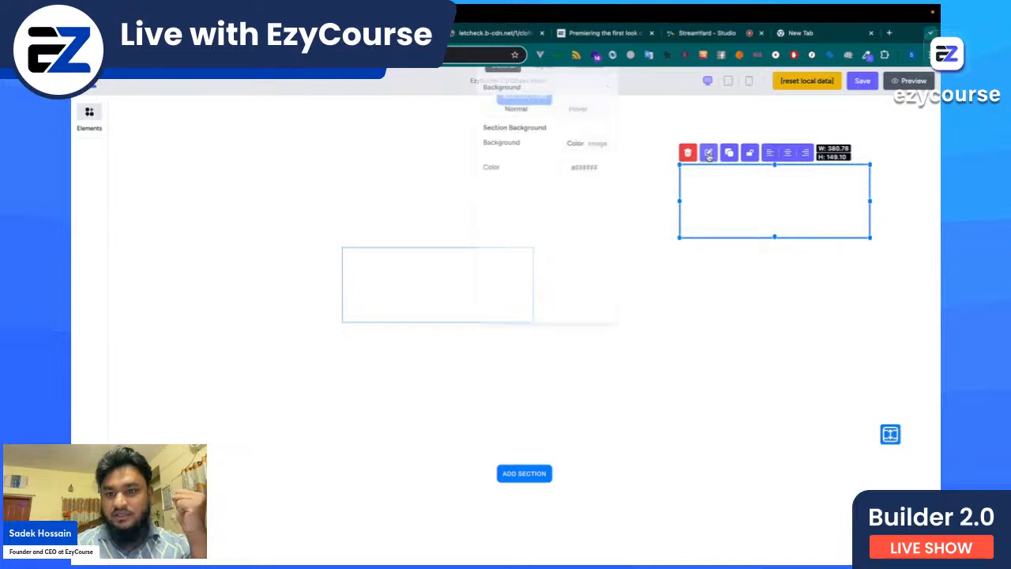
left_click_drag(601, 121, 557, 142)
left_click(534, 168)
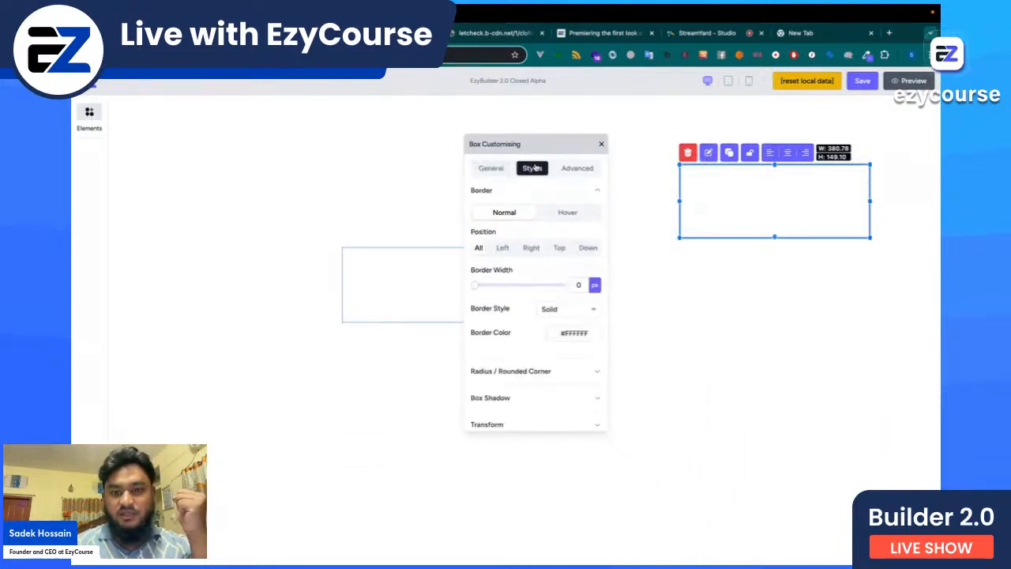
left_click(567, 168)
left_click(583, 211)
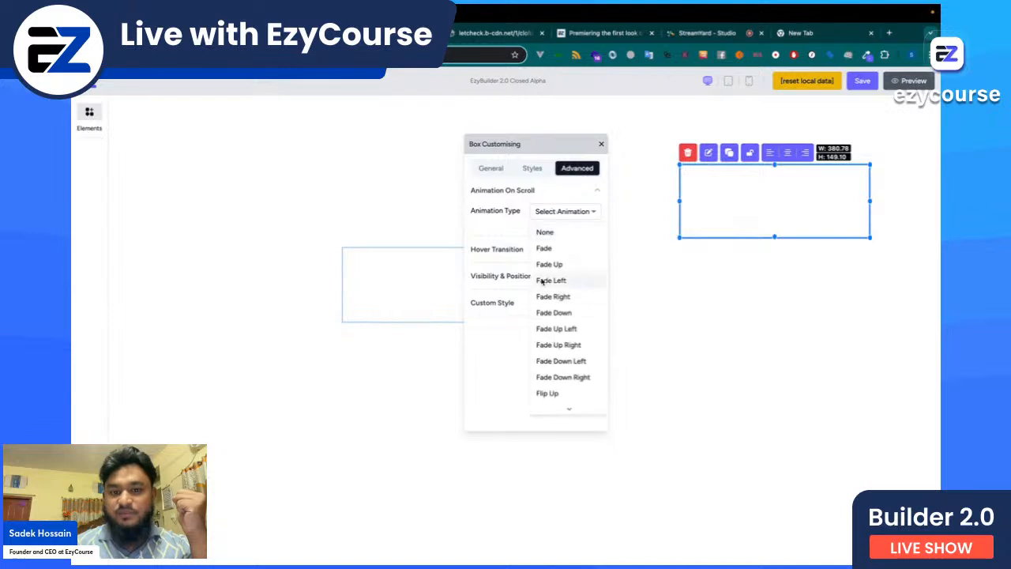
left_click(510, 210)
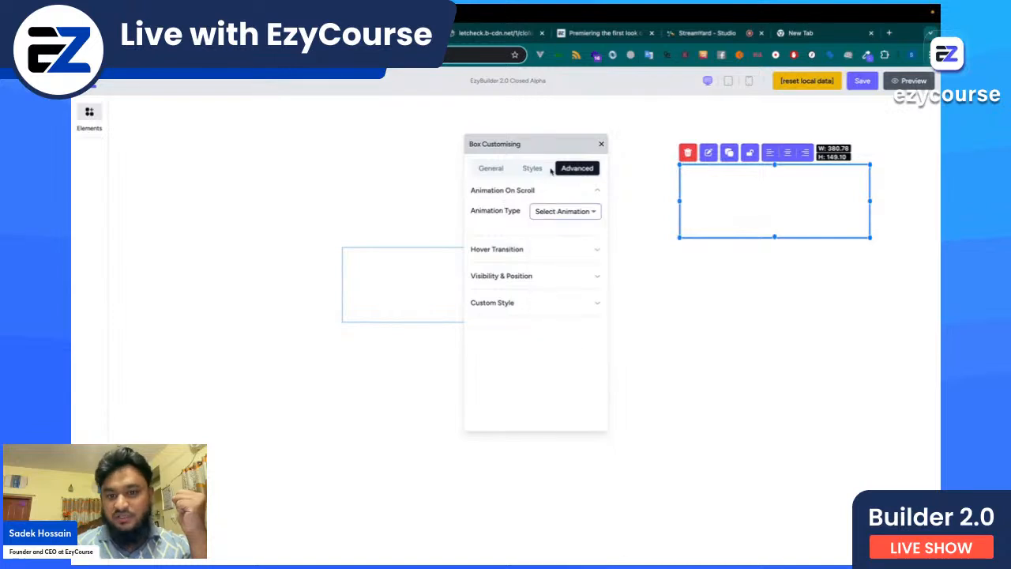
left_click(601, 144)
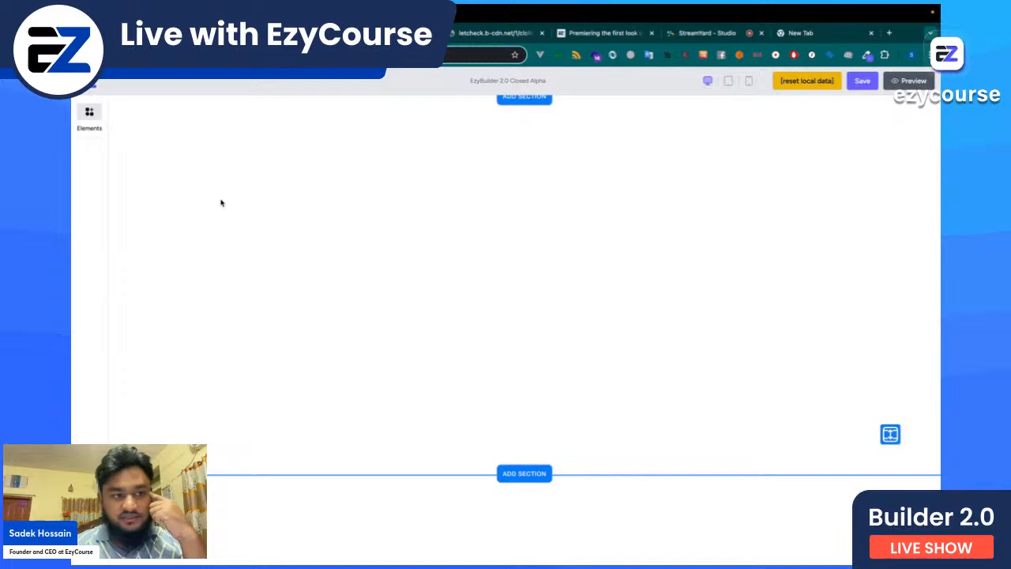
Step: Place a new Box element in the upper middle of the empty section and select it
left_click(89, 111)
left_click_drag(150, 141, 409, 195)
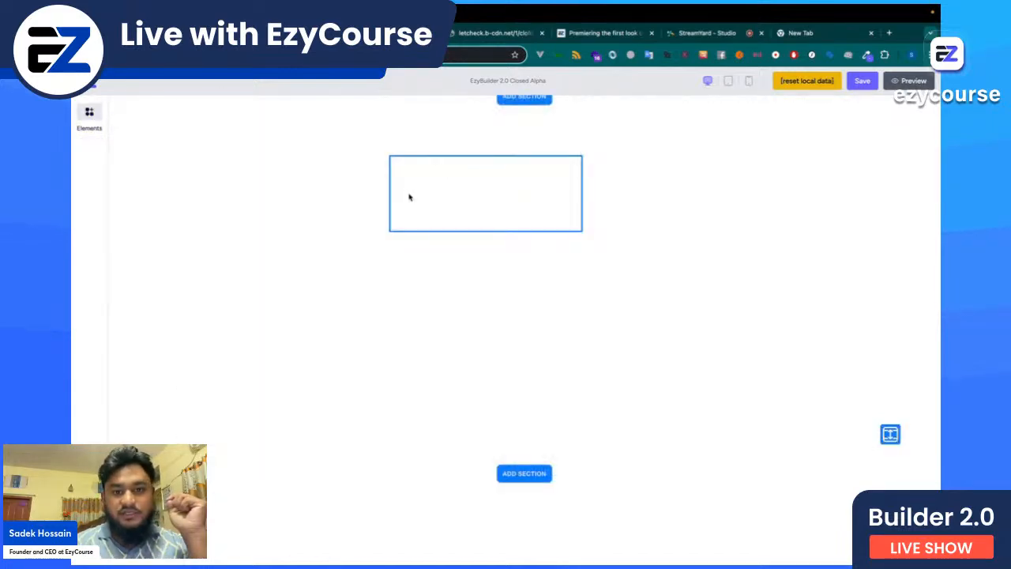
left_click(408, 196)
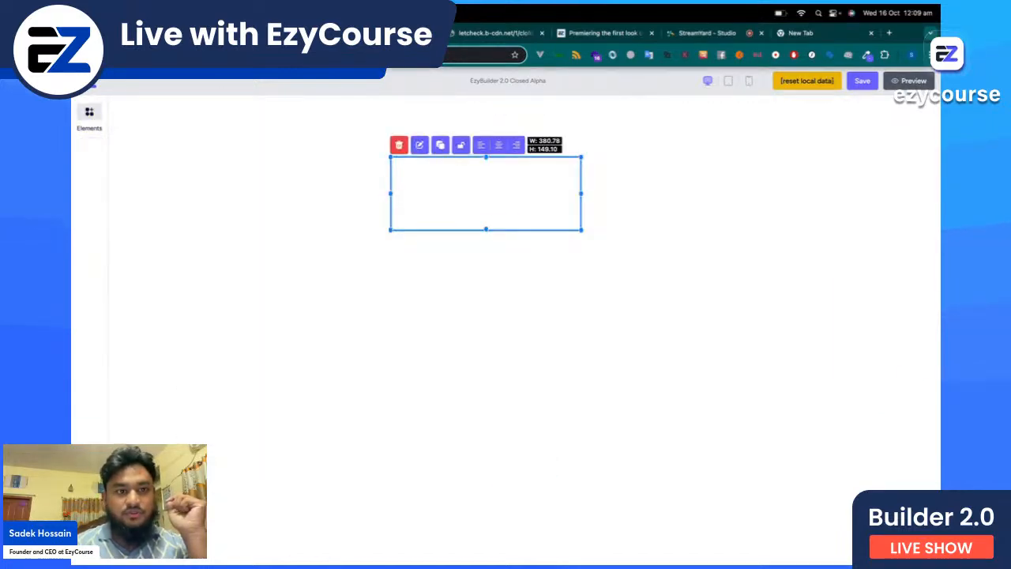
Step: Check the mobile apps banner on the EzyCourse homepage, and widen the box on both sides to about 1261 px
key("ctrl+Tab")
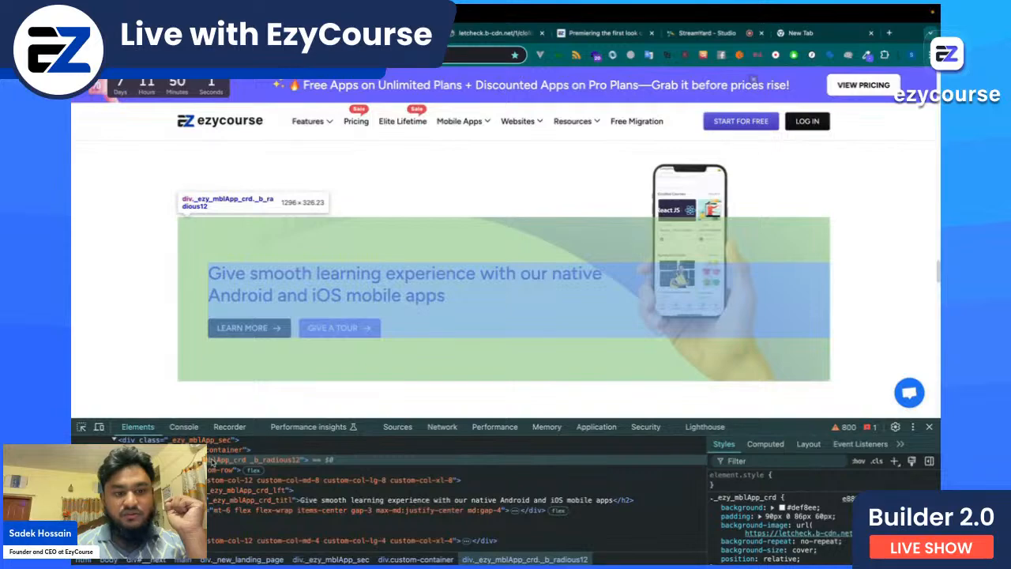
key("ctrl+shift+Tab")
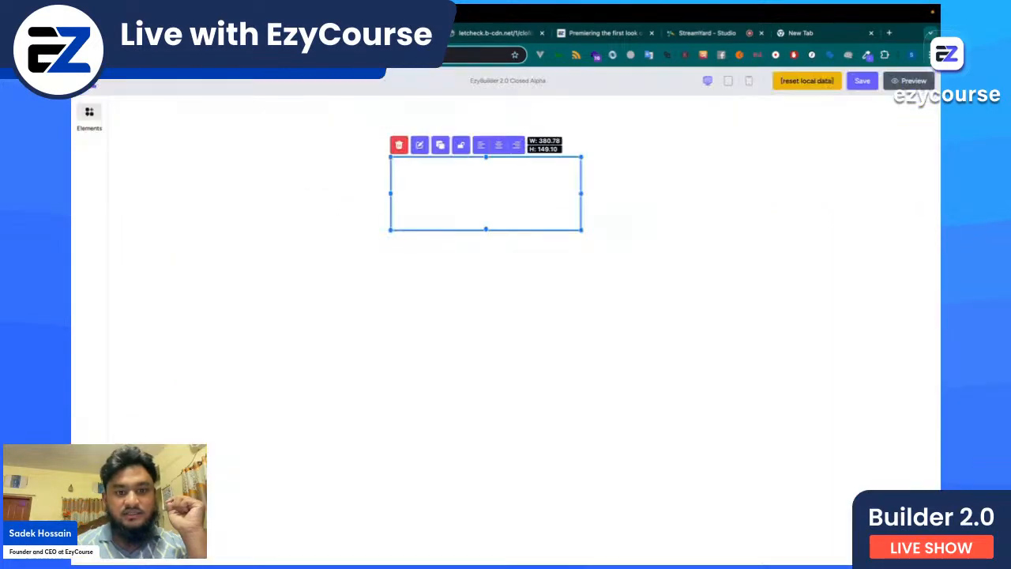
left_click_drag(390, 194, 219, 192)
left_click_drag(580, 194, 821, 204)
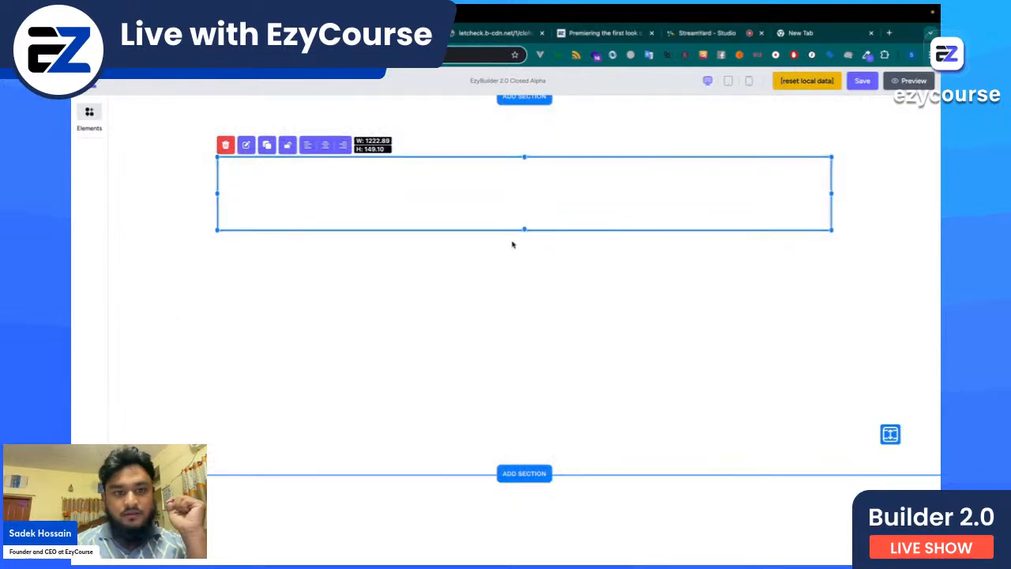
left_click_drag(831, 194, 851, 198)
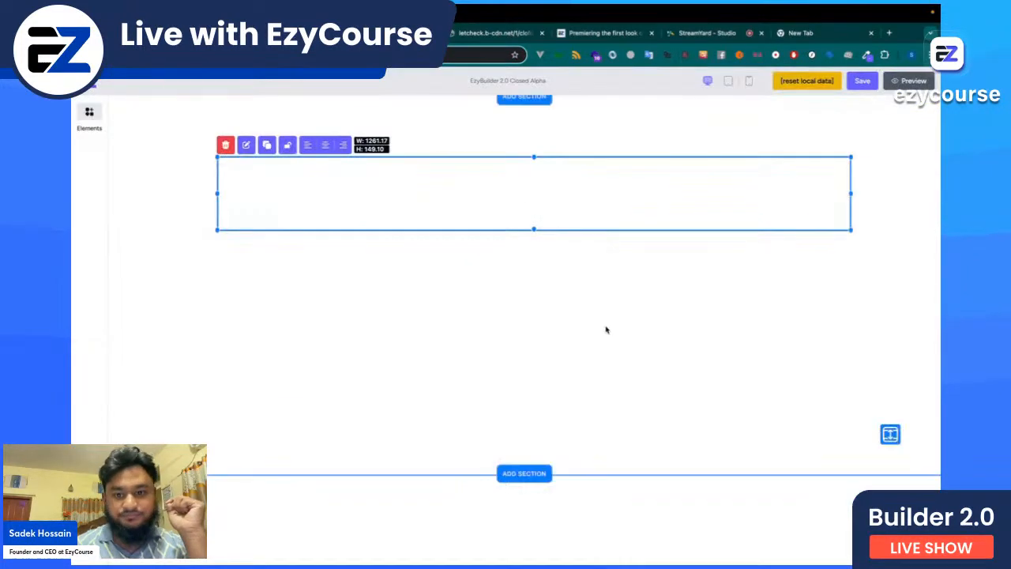
Step: Adjust the box's height to about 225 px from its lower edge and keep the box selected
left_click_drag(534, 230, 533, 291)
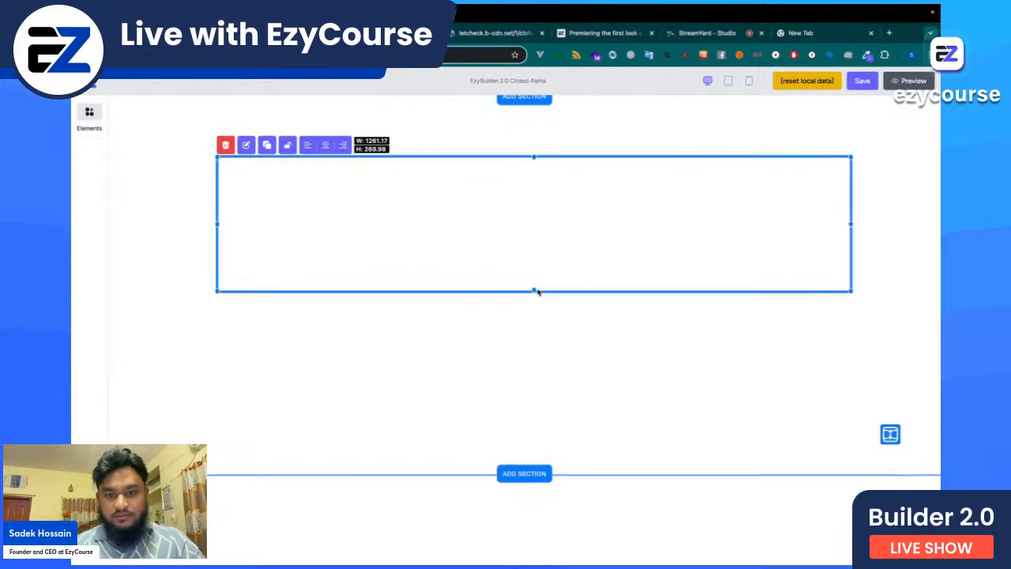
left_click_drag(533, 289, 534, 268)
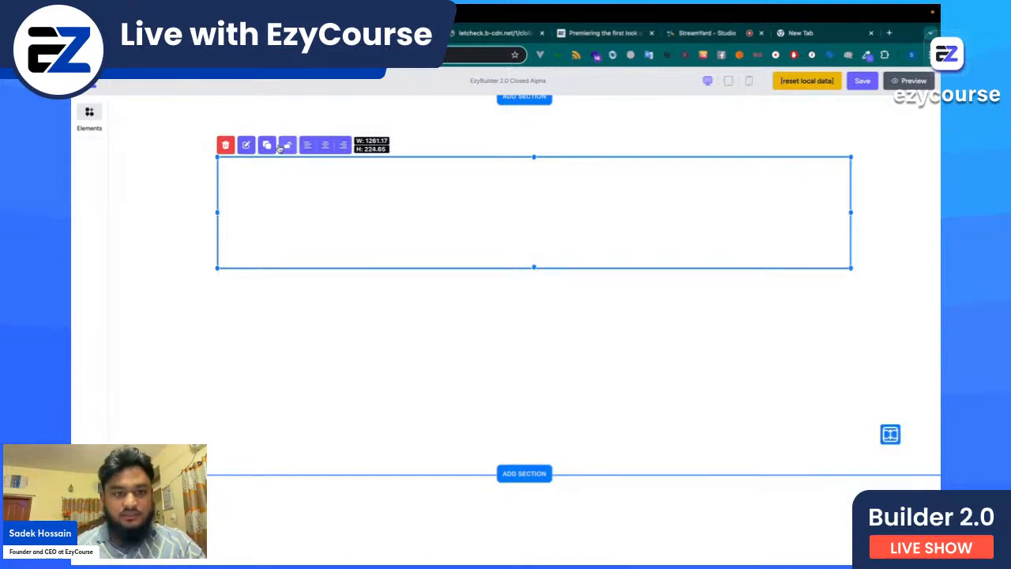
left_click(287, 355)
left_click(311, 257)
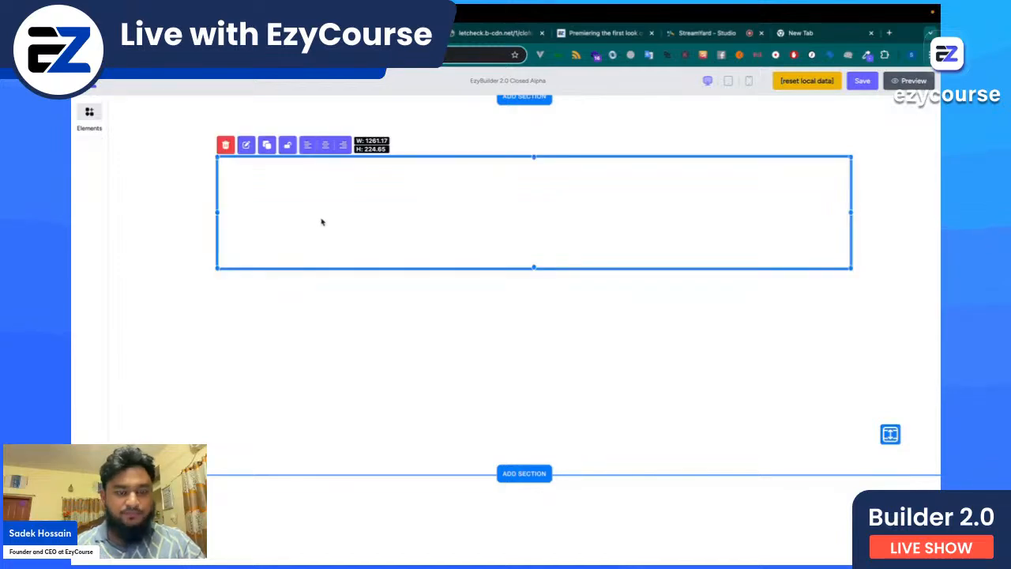
Step: Use the homepage banner's purple wave SVG as the box's background image by pasting its URL, and close the customising window
key("alt+Tab")
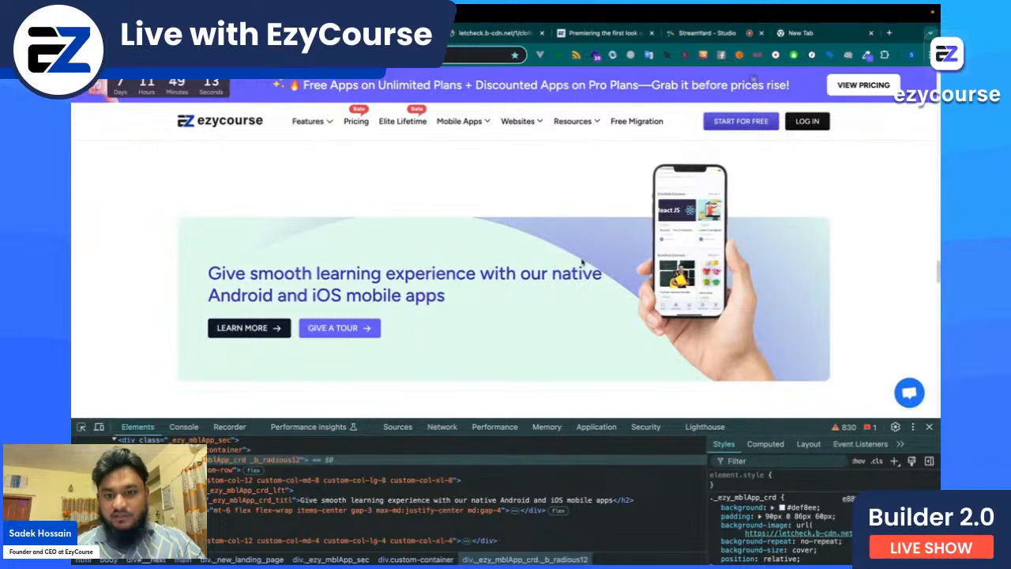
left_click(484, 34)
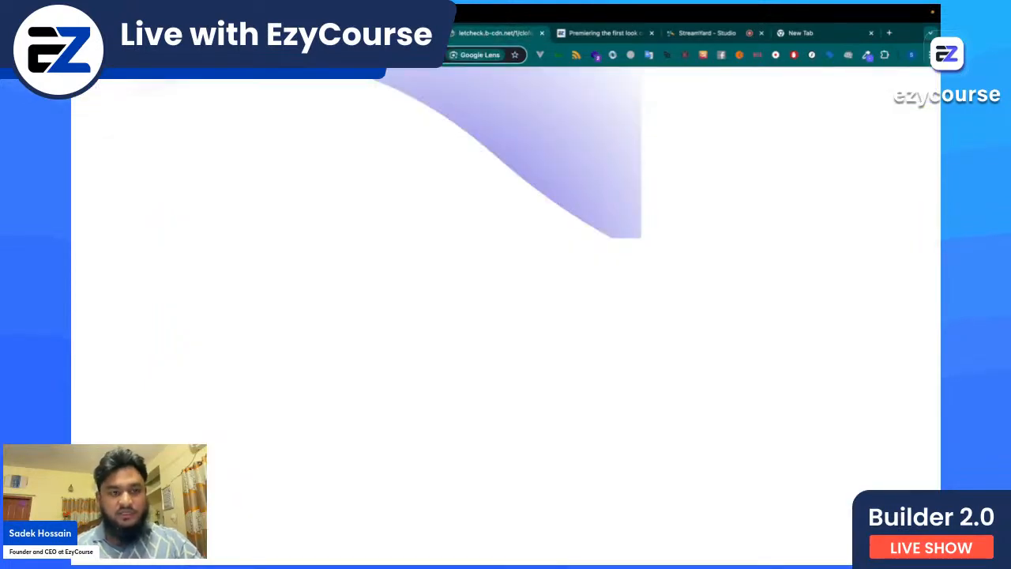
key("ctrl+shift+Tab")
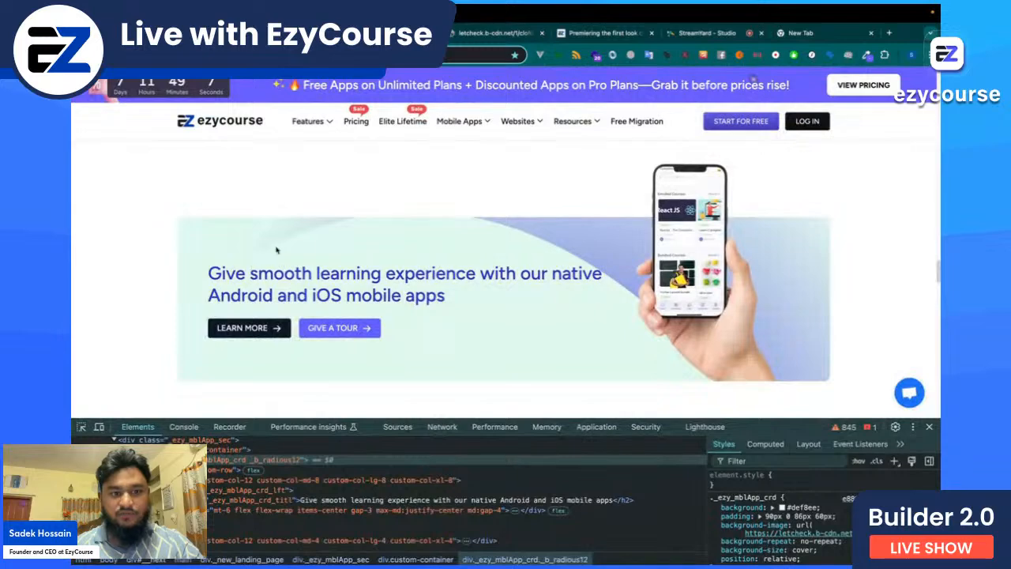
key("ctrl+shift+Tab")
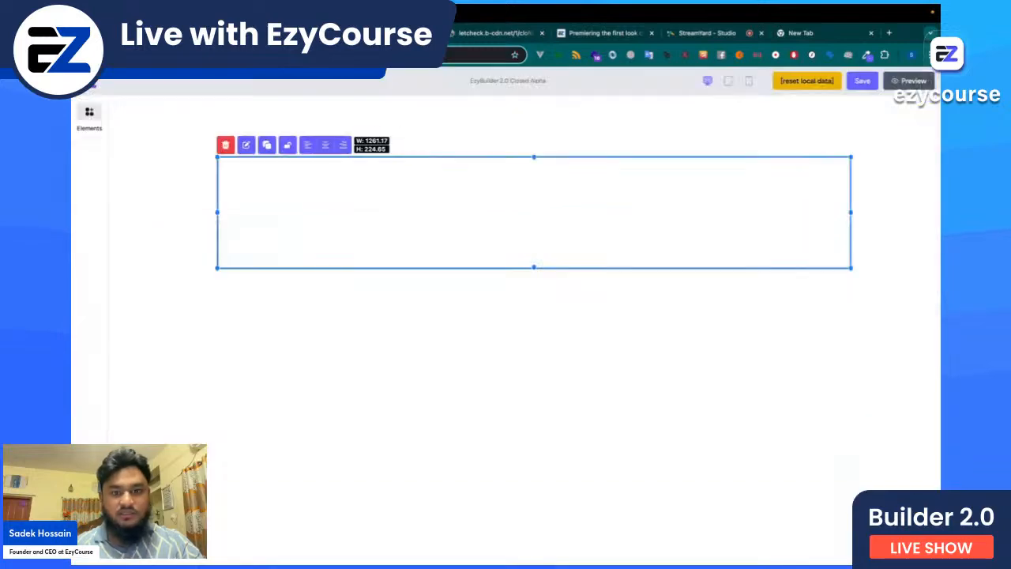
left_click(245, 145)
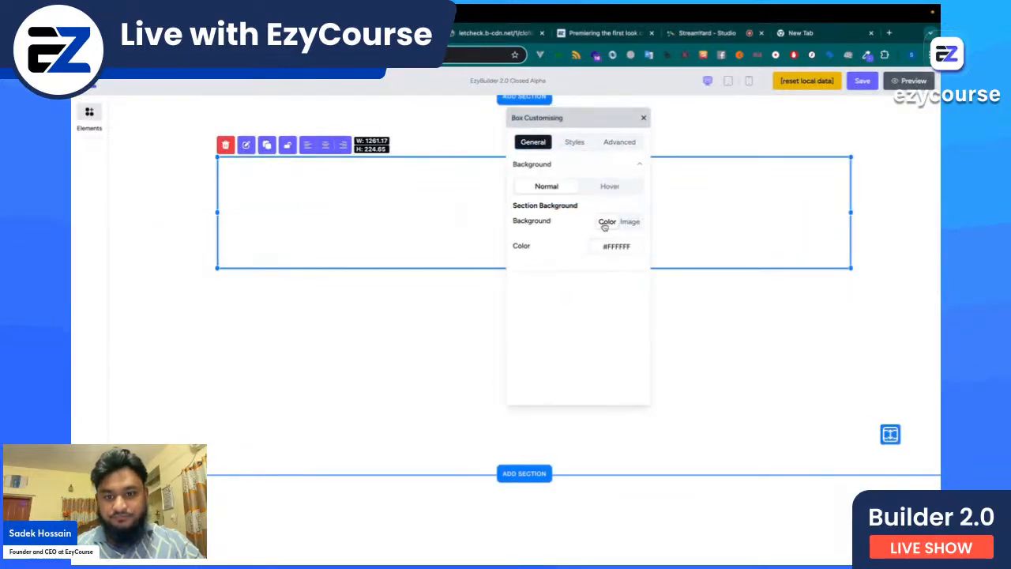
left_click(627, 223)
left_click(565, 355)
key("ctrl+v")
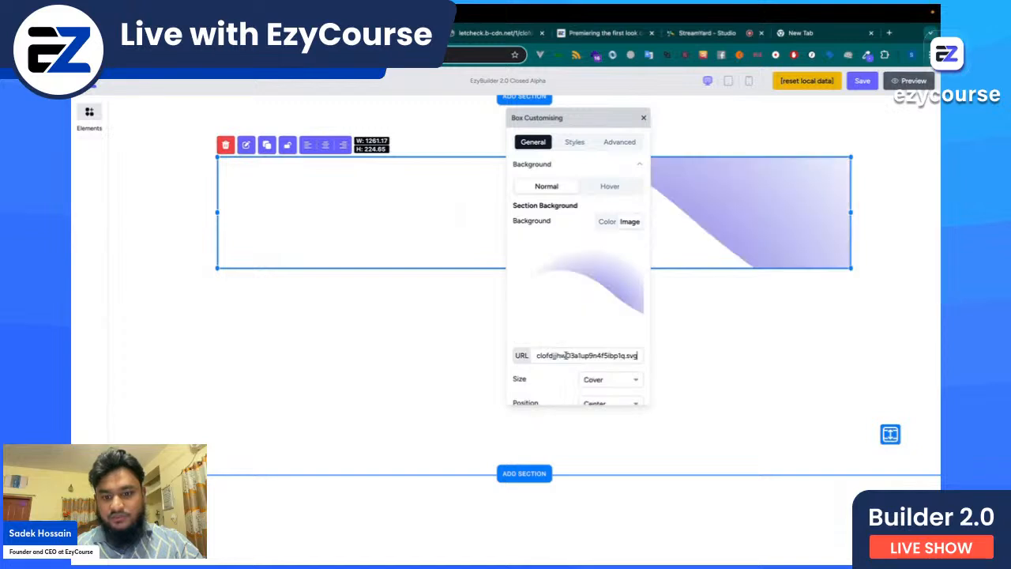
left_click(447, 360)
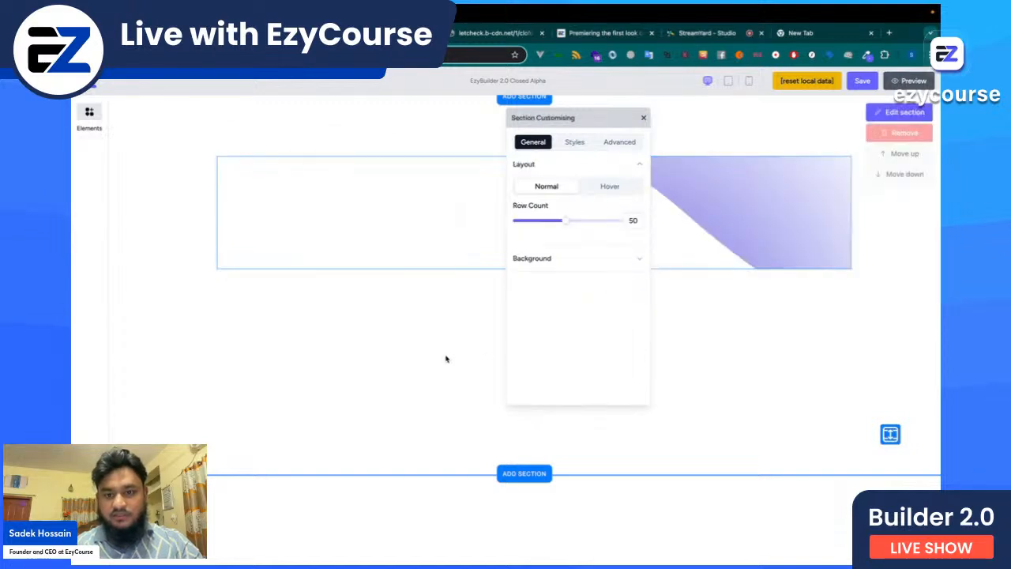
left_click(644, 117)
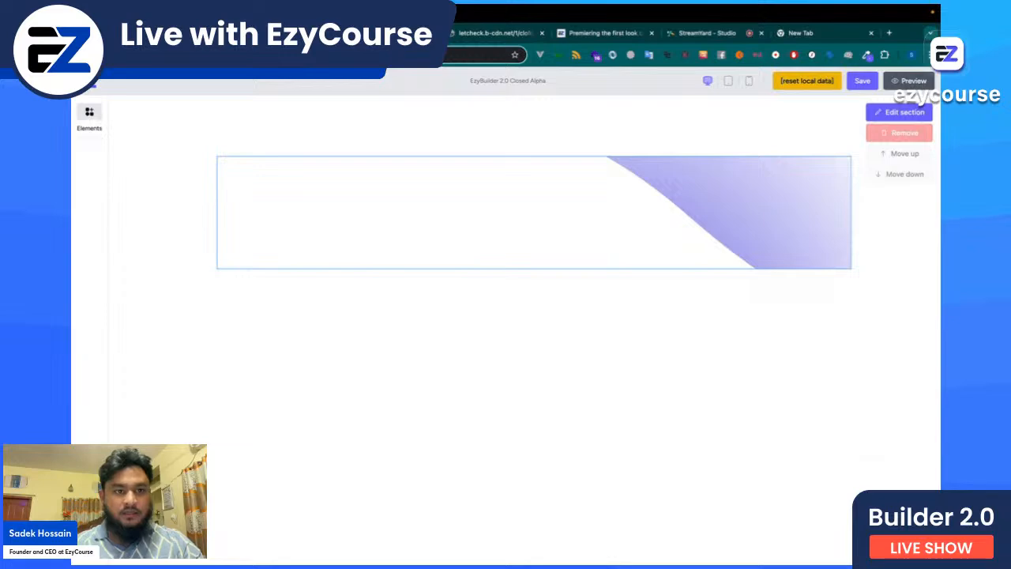
Step: Open the homepage banner's hand-holding-phone PNG in its own browser tab and return to the builder
key("ctrl+Tab")
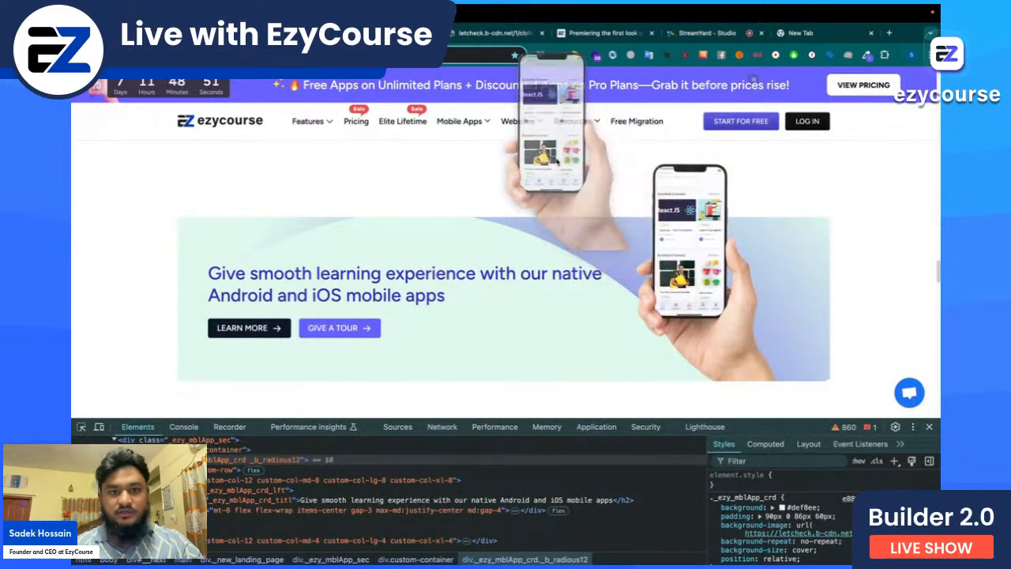
key("ctrl+l")
type("https://letcheck.b-cdn.net/1/cloff4u7x0028pn9n337ygm6h.png")
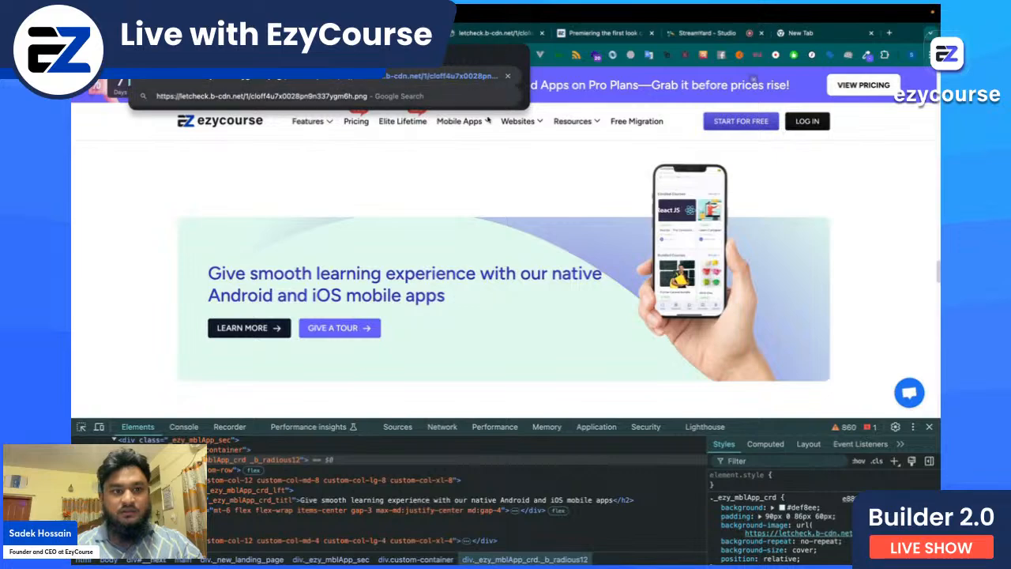
left_click(459, 214)
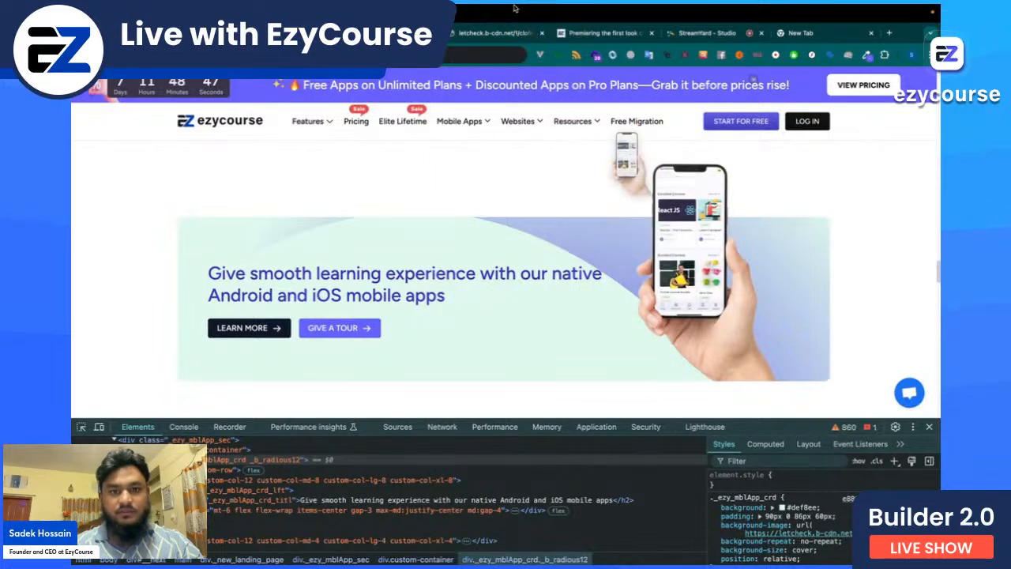
left_click_drag(673, 249, 869, 33)
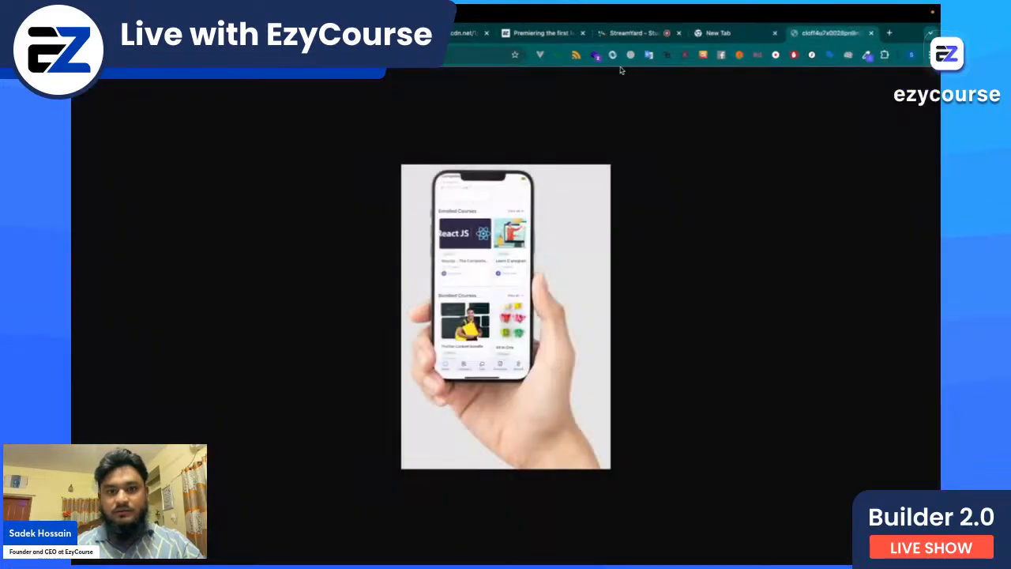
key("ctrl+shift+Tab")
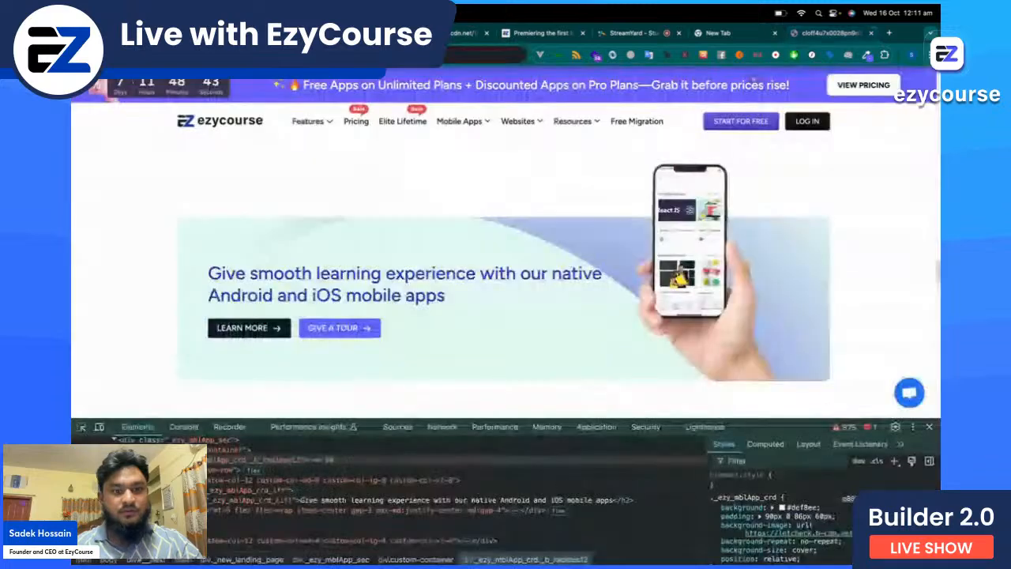
key("ctrl+shift+Tab")
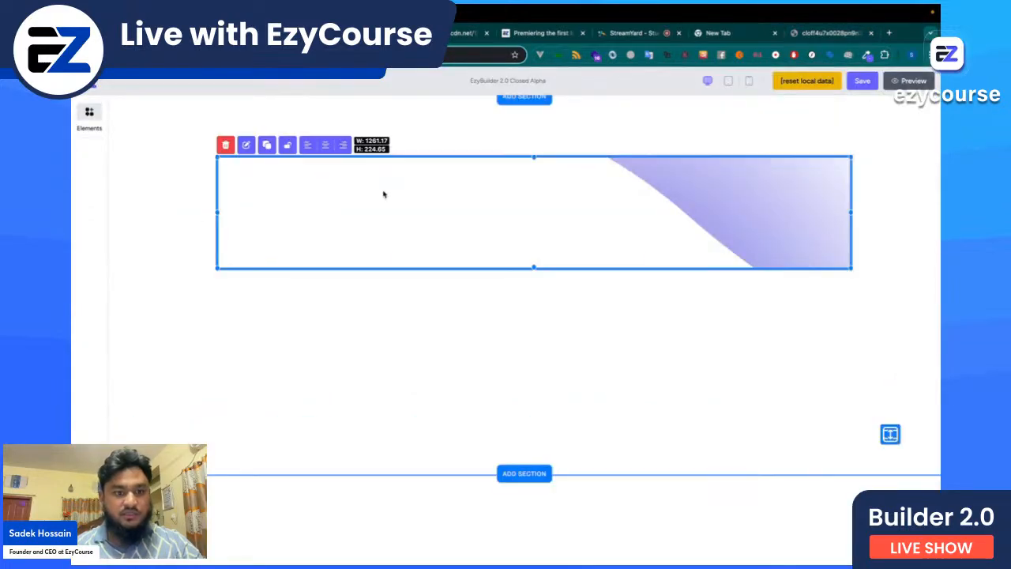
Step: Add an Image element to the section, centred below the wide box
left_click(89, 115)
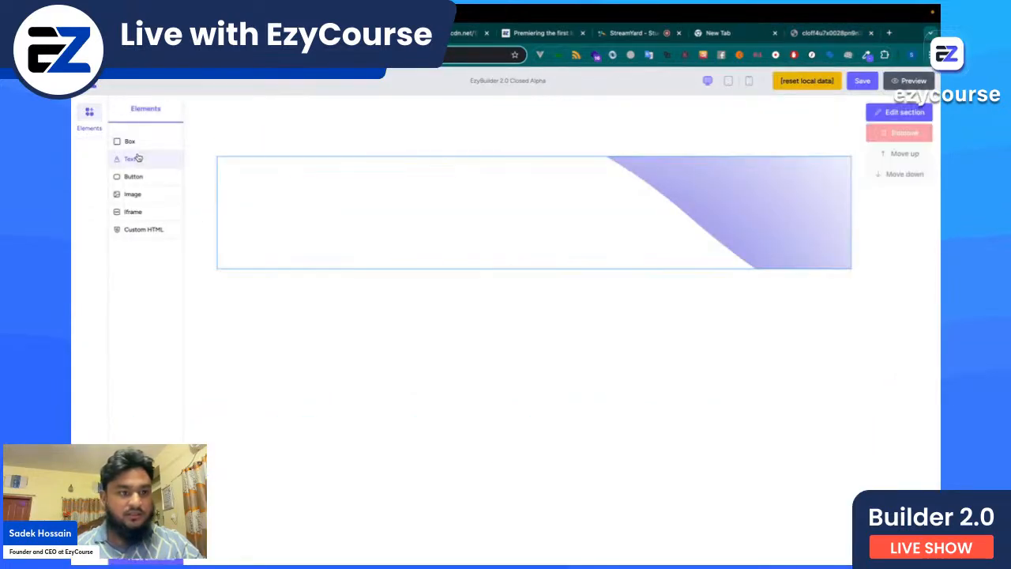
left_click(132, 193)
left_click_drag(216, 157, 436, 387)
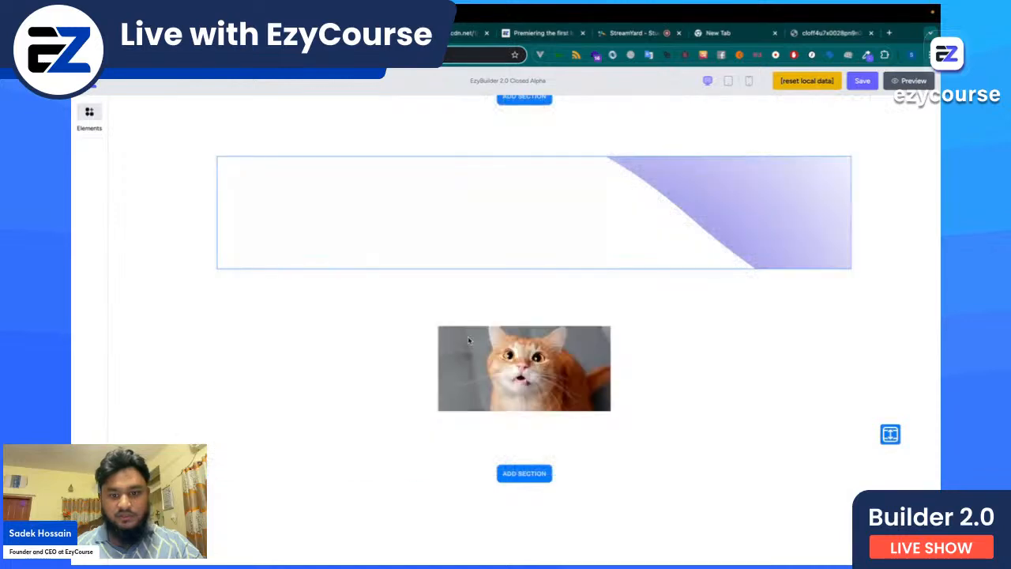
Step: Replace the new image's URL with the address of the phone picture, cloff4u7x0028pn9n337ygm6h.png
left_click(467, 312)
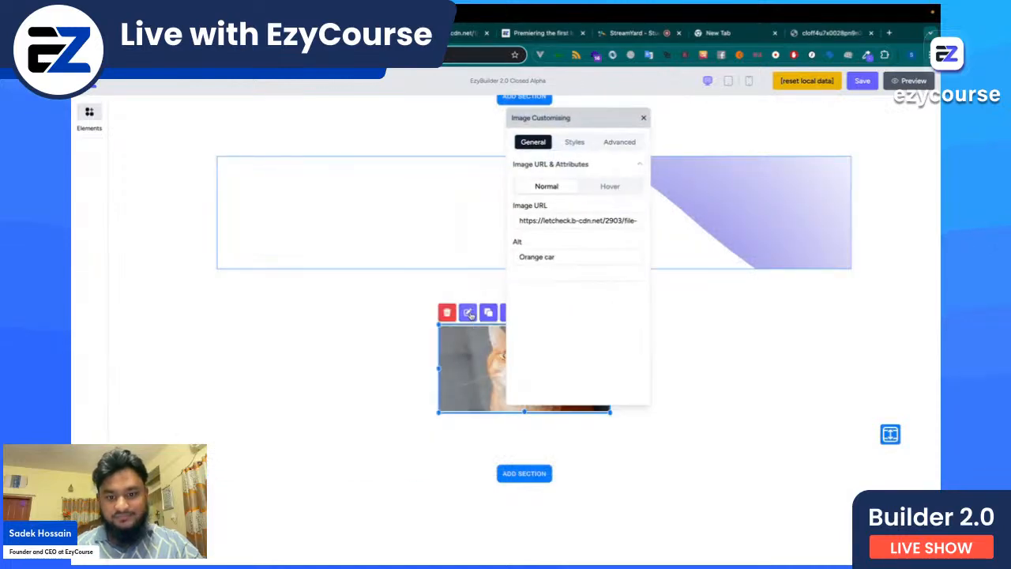
left_click(571, 223)
key("ctrl+a")
key("BackSpace")
key("ctrl+v")
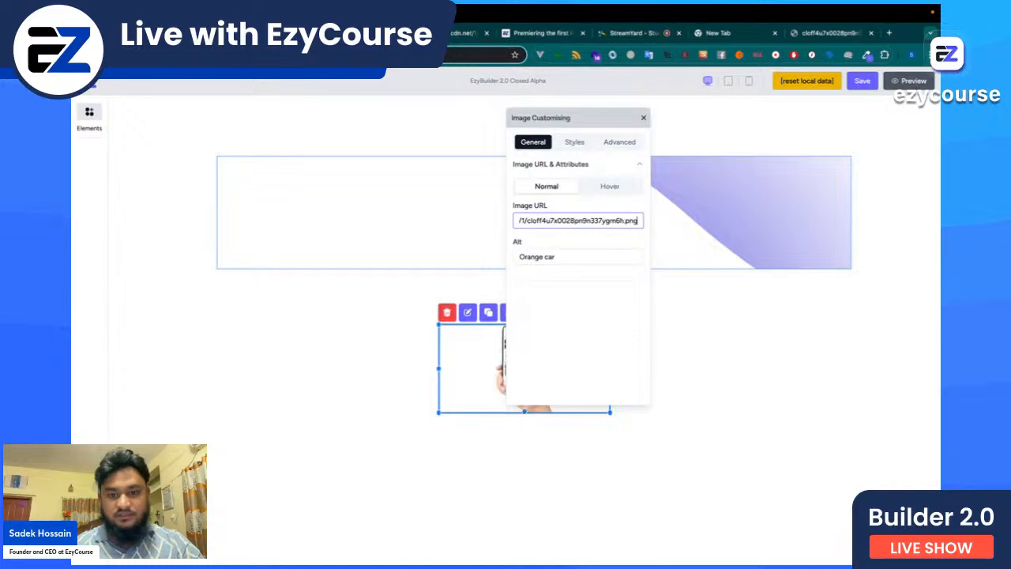
left_click(396, 355)
Step: Inspect the phone image in the EzyCourse homepage banner to examine its rendered size
key("ctrl+Tab")
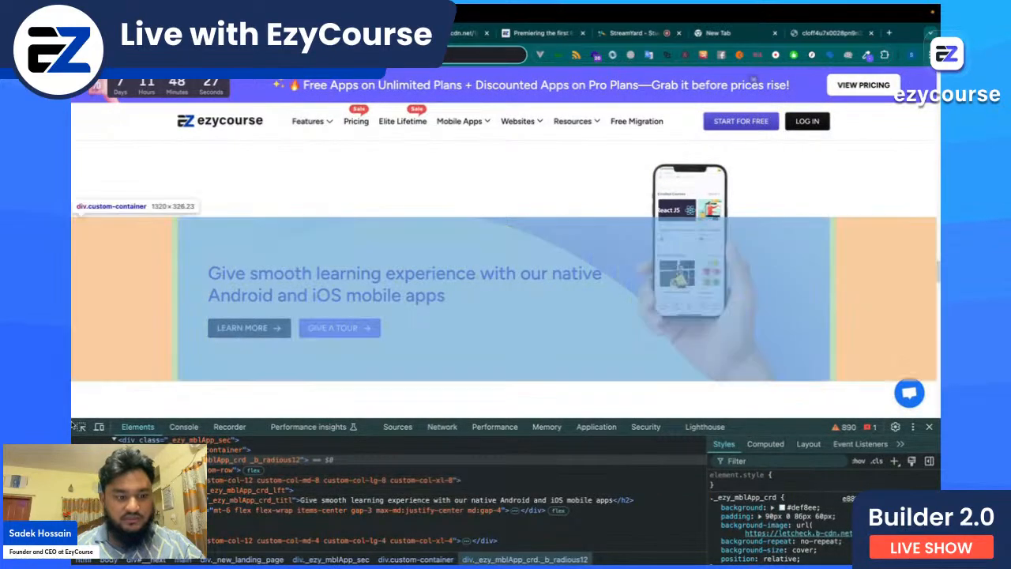
left_click(684, 237)
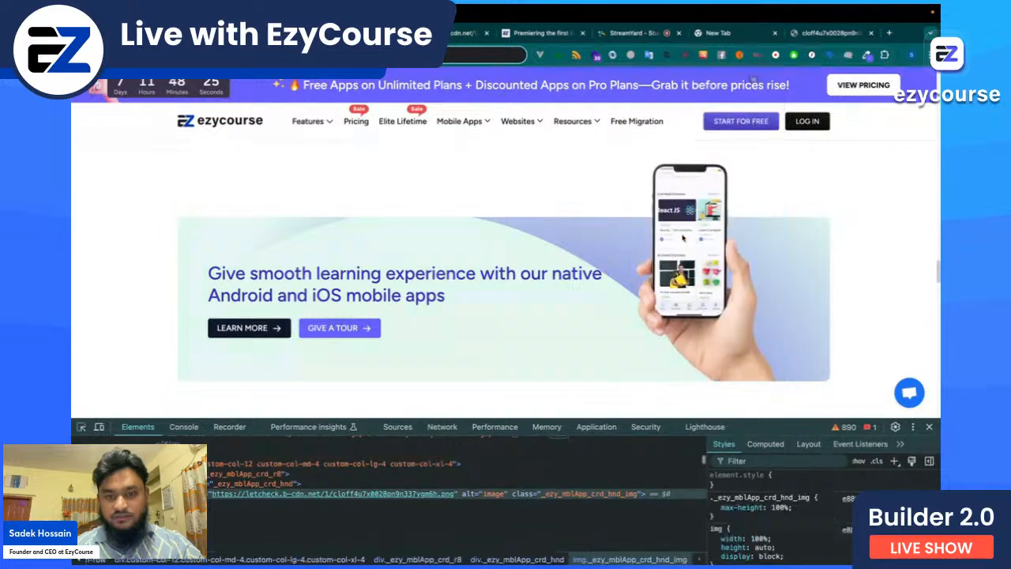
mouse_move(231, 502)
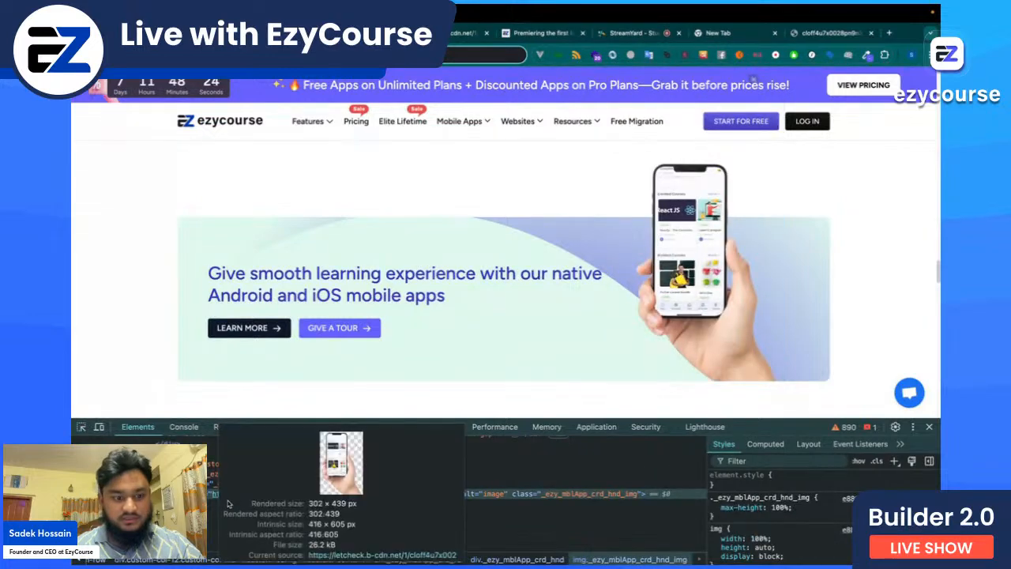
double_click(314, 503)
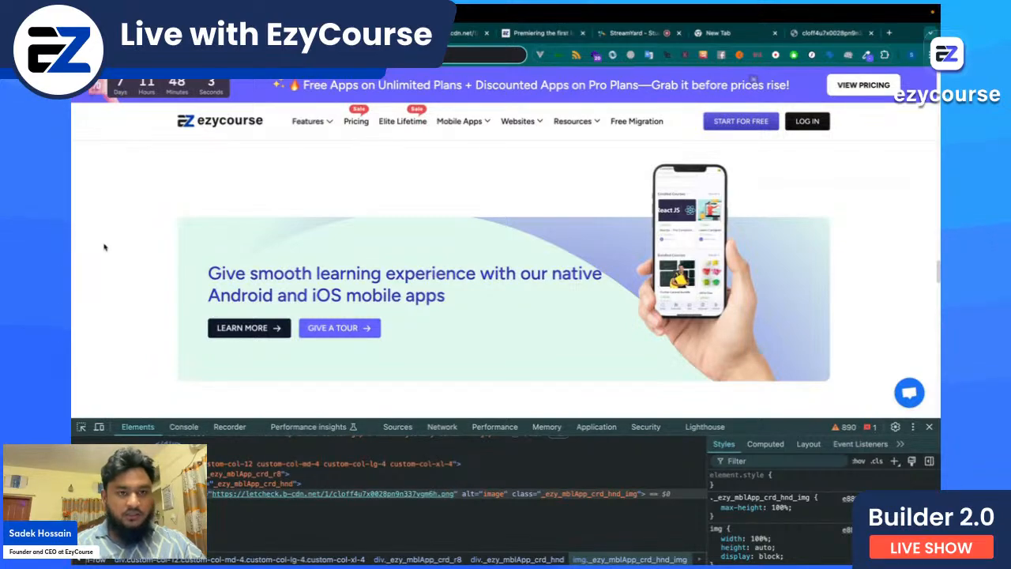
mouse_move(227, 496)
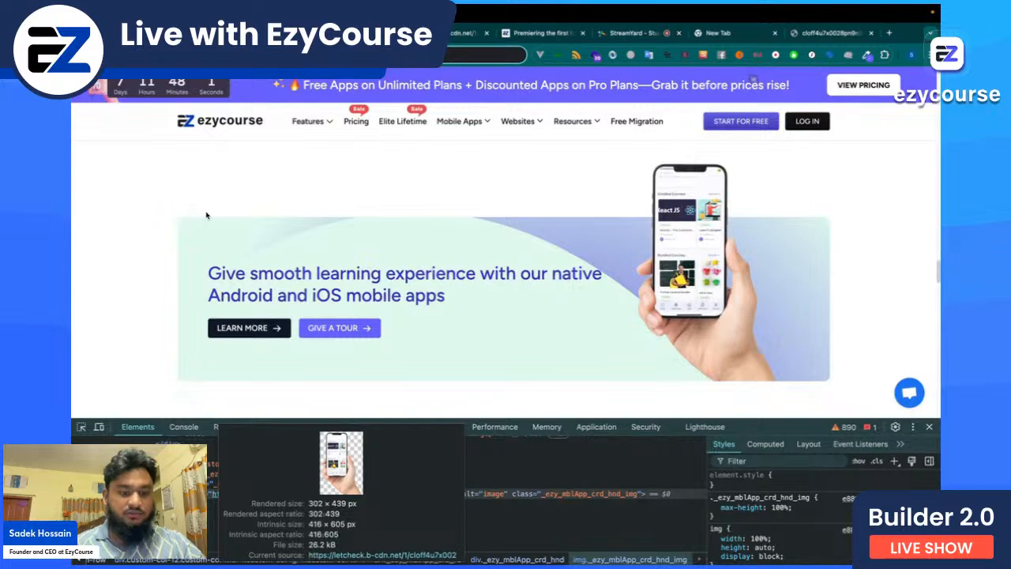
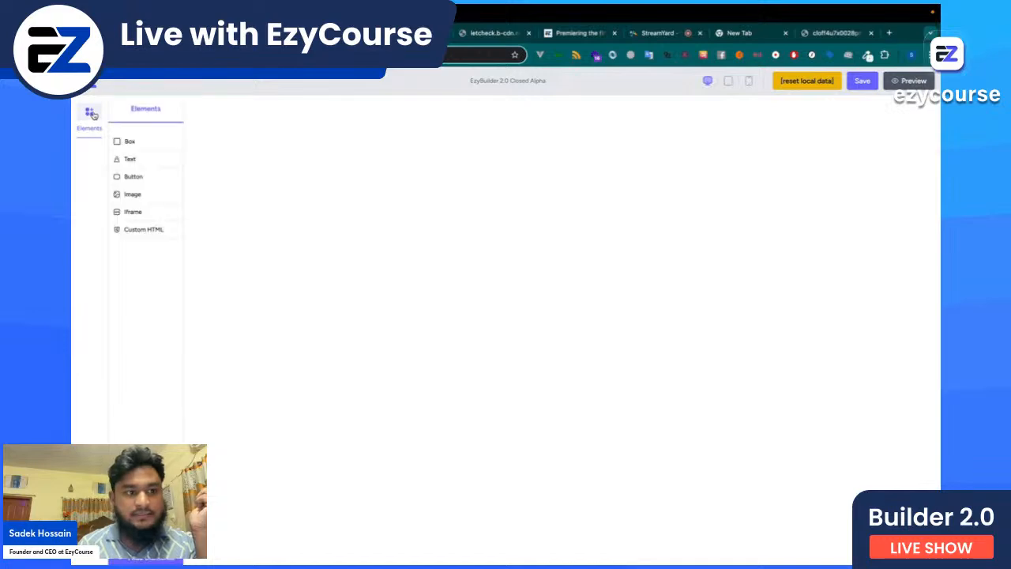
Step: Place a new Box in the blank section and inspect the container elements of the green "Uncover the benefits of student life." banner
left_click_drag(236, 144, 452, 214)
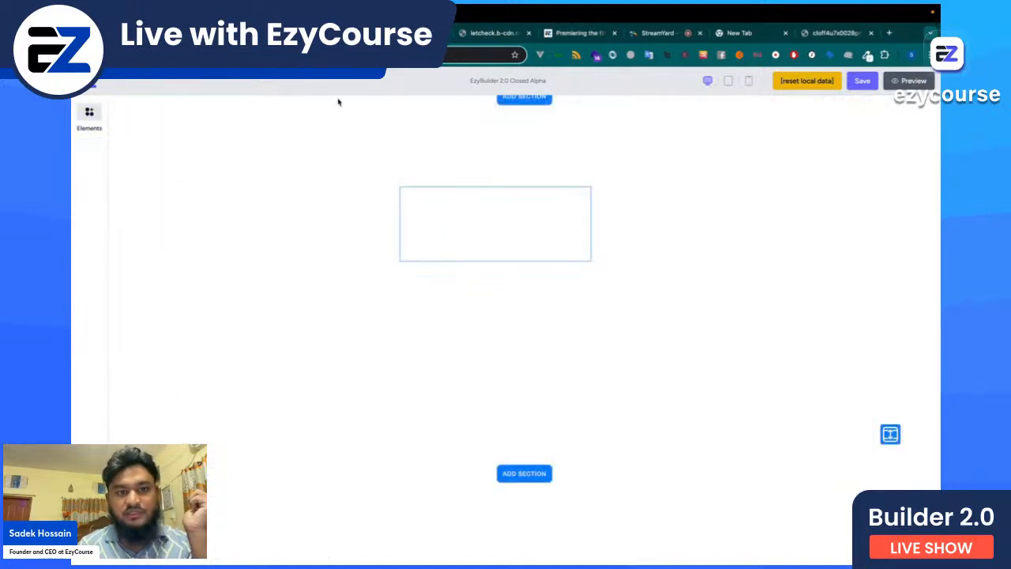
left_click(237, 33)
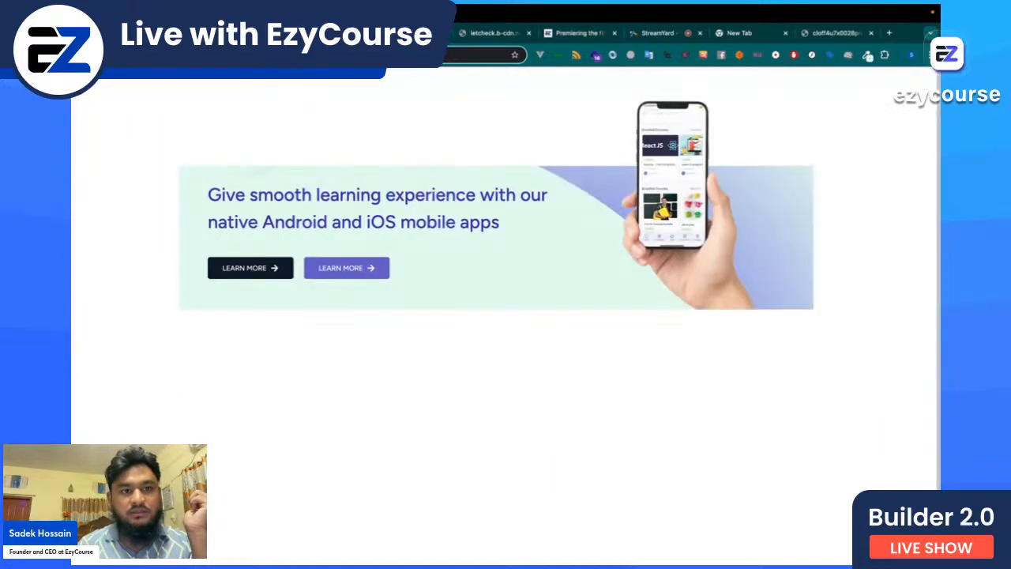
left_click(270, 33)
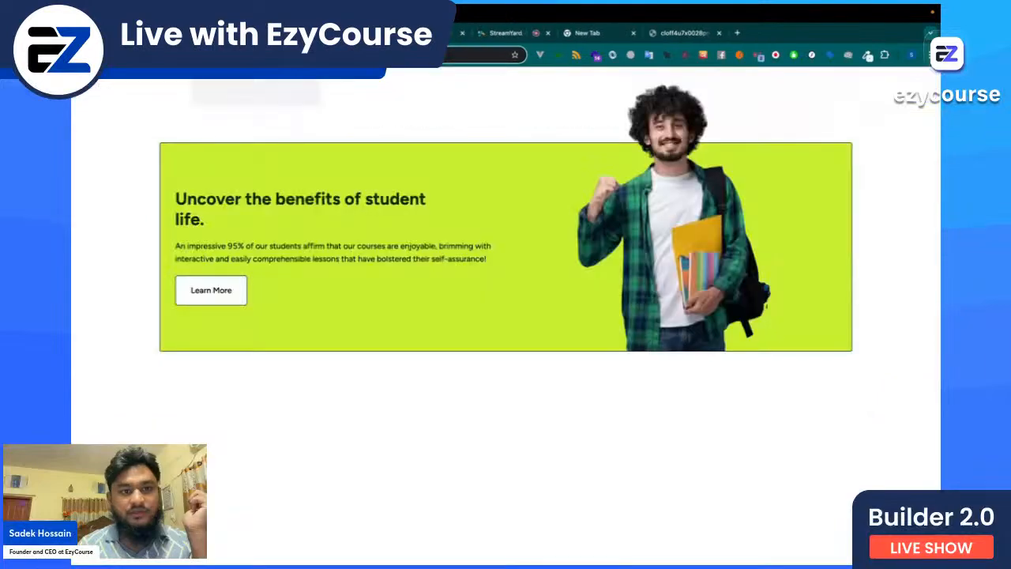
left_click(271, 33)
right_click(336, 158)
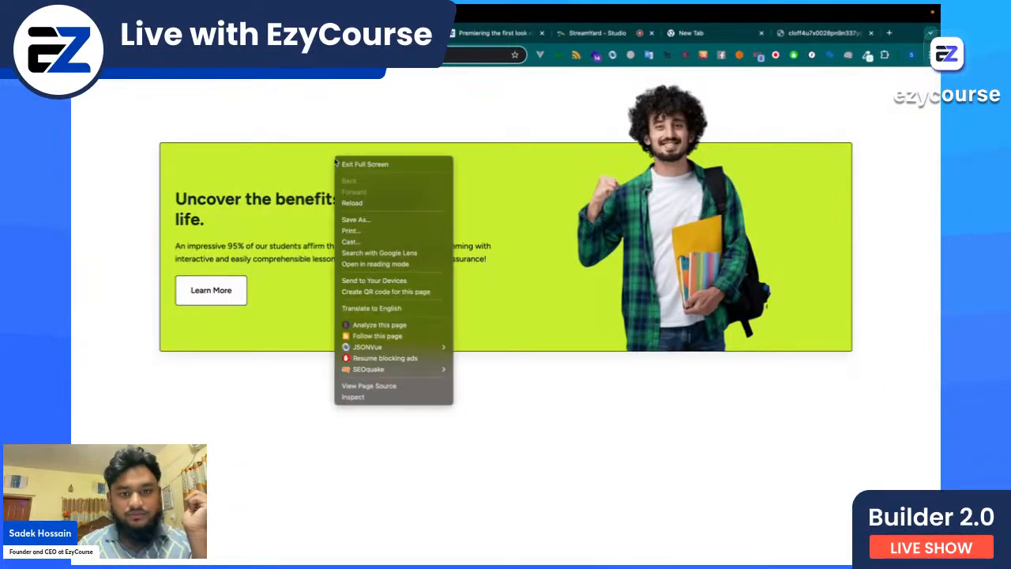
left_click(365, 397)
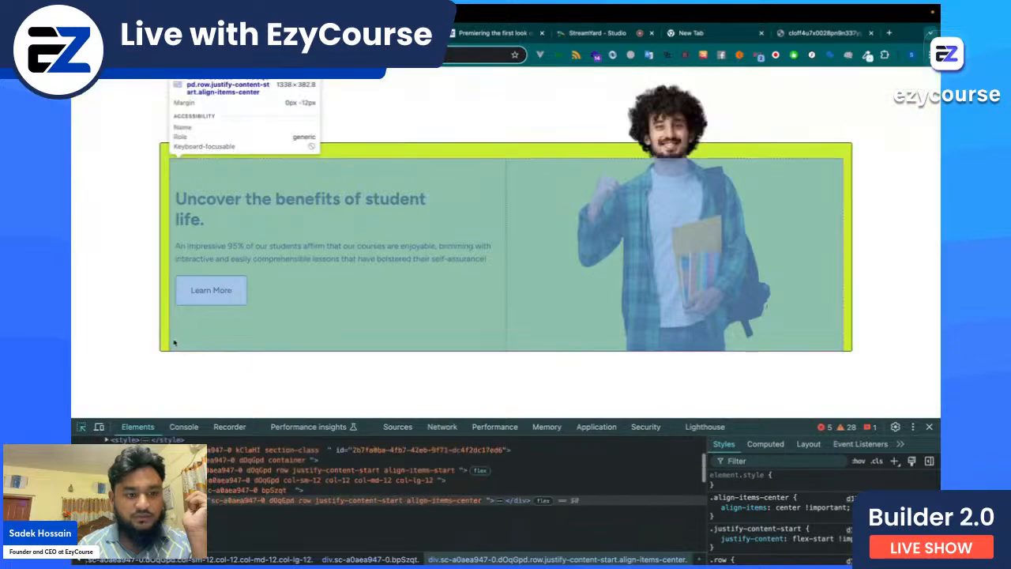
left_click(229, 490)
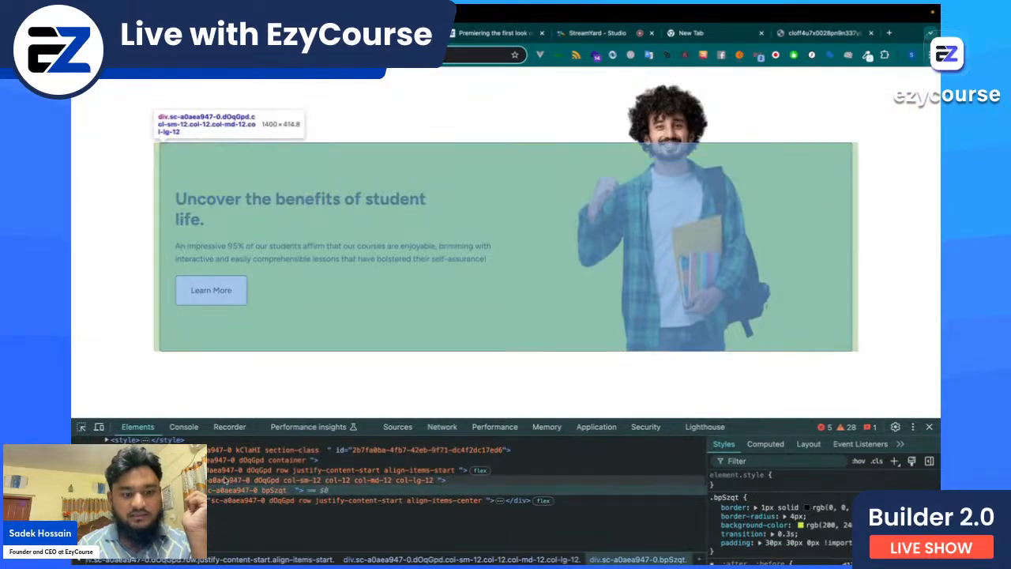
left_click(225, 480)
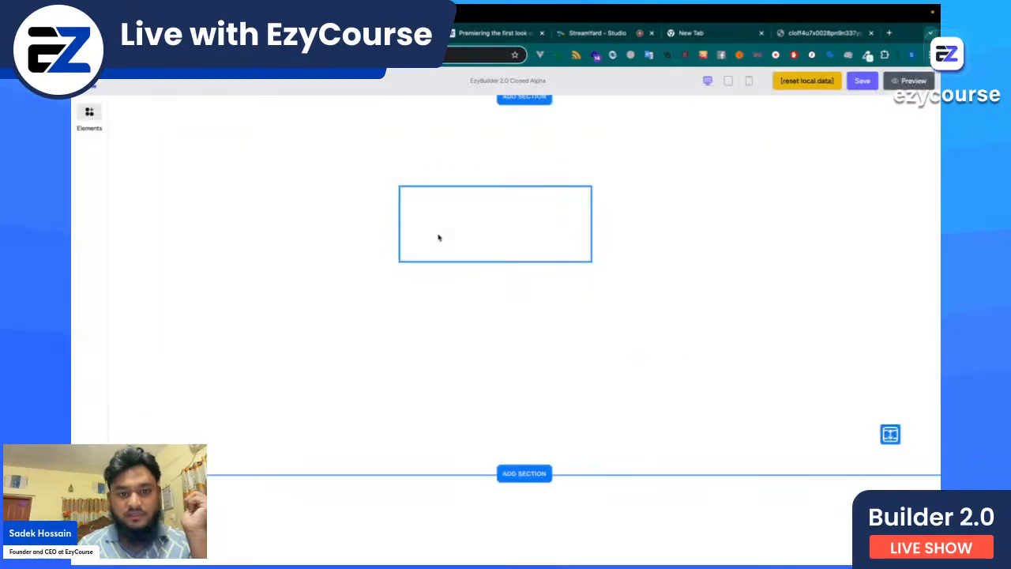
Step: Widen the box on both sides to about 1338 px, extend its height to about 300 px, and check it against the green banner
left_click(408, 228)
left_click_drag(398, 225, 190, 224)
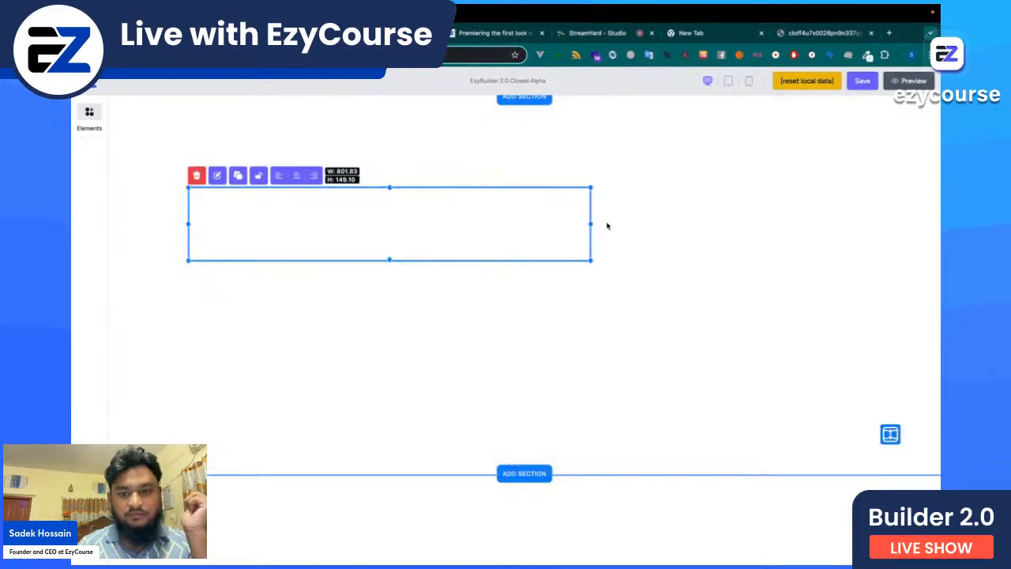
left_click_drag(592, 226, 848, 228)
left_click_drag(523, 257, 520, 342)
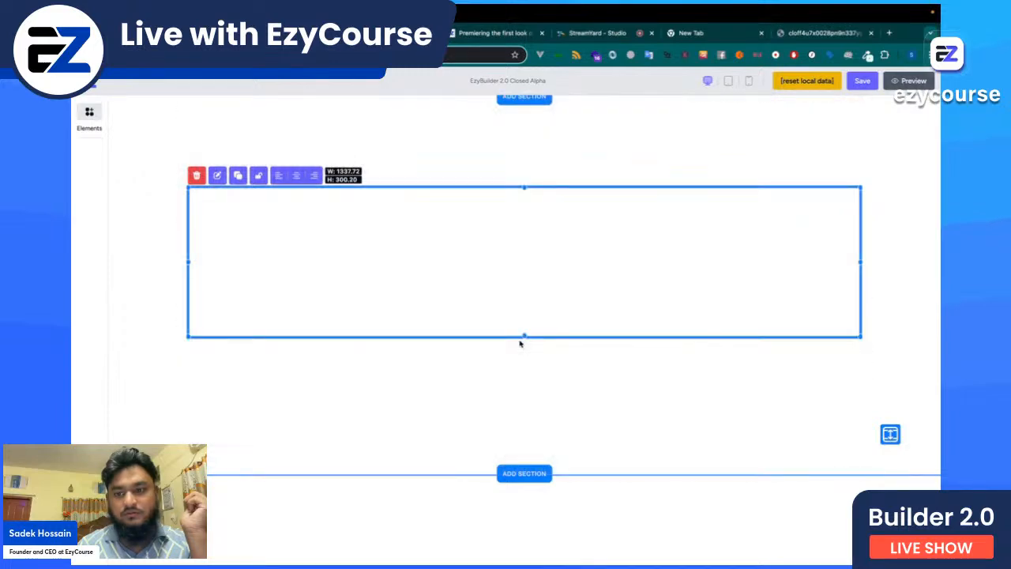
left_click(284, 33)
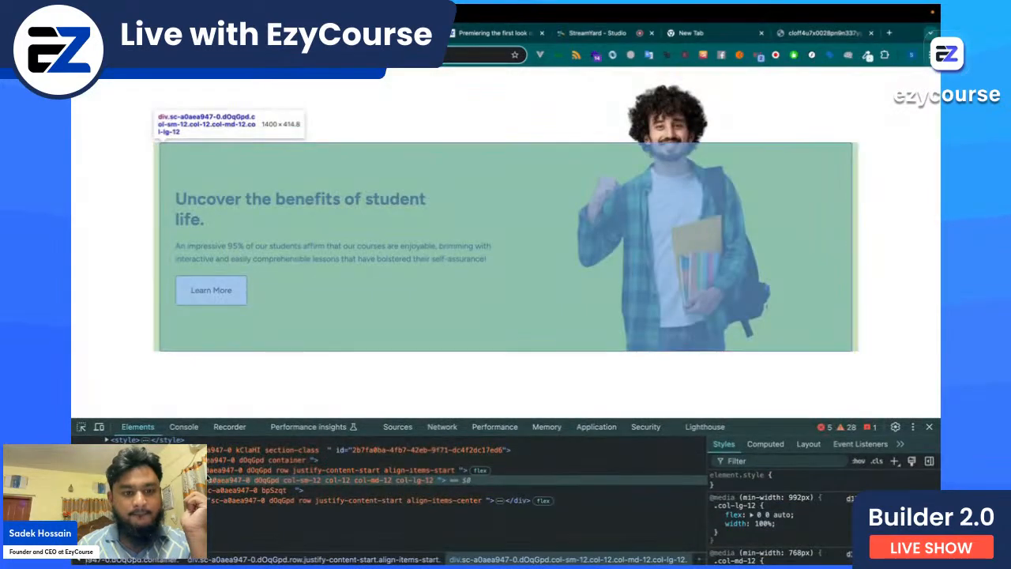
left_click(379, 33)
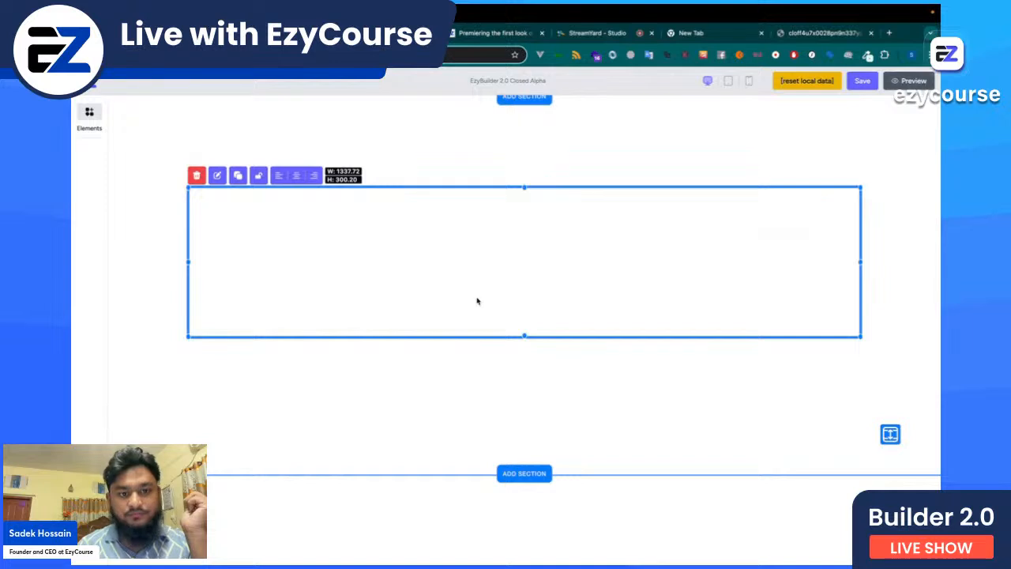
Step: Extend the box's height to about 421 px and sample the background color of the green student-life banner
left_click_drag(525, 337, 525, 396)
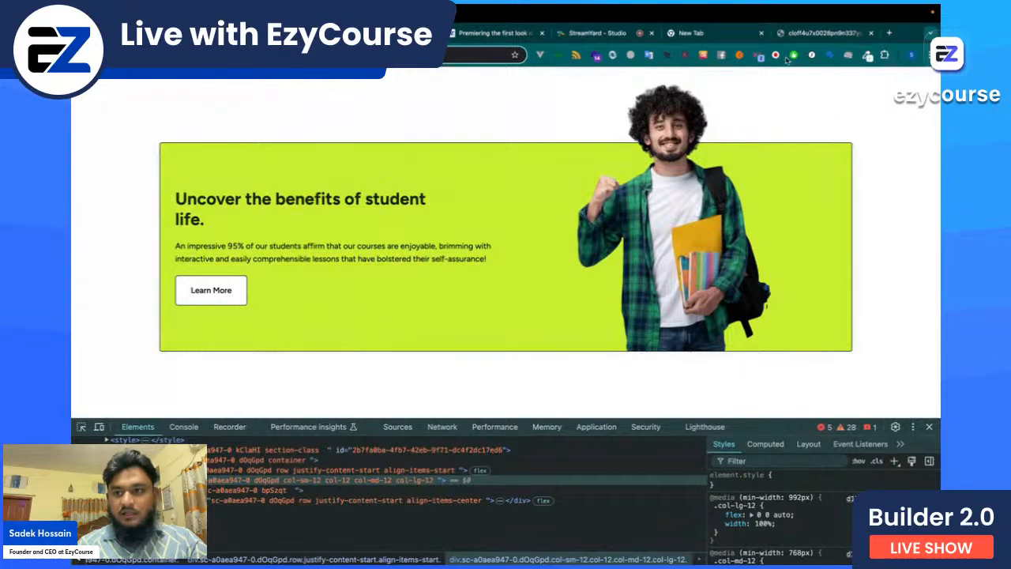
left_click(866, 55)
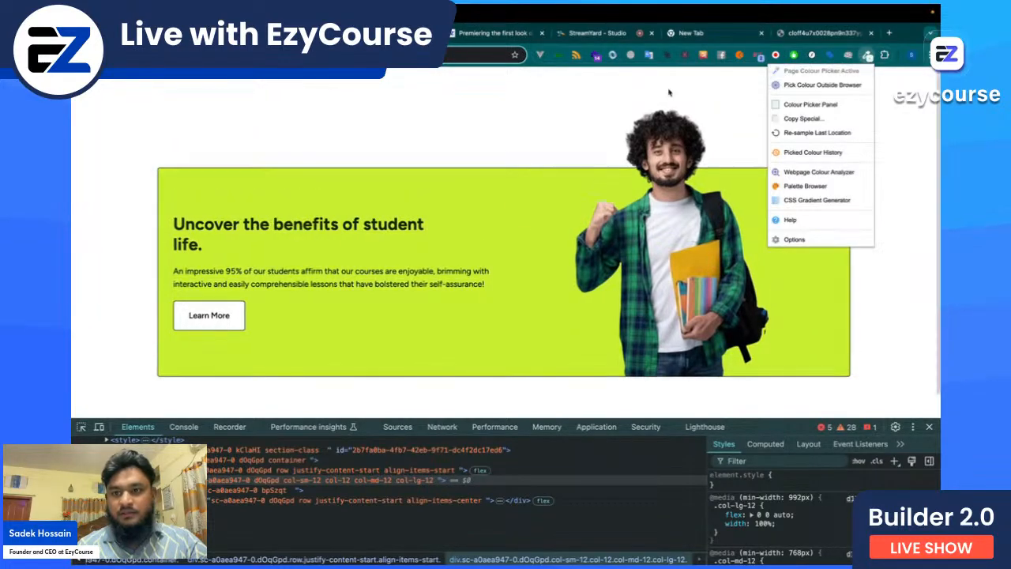
left_click(811, 71)
left_click(525, 216)
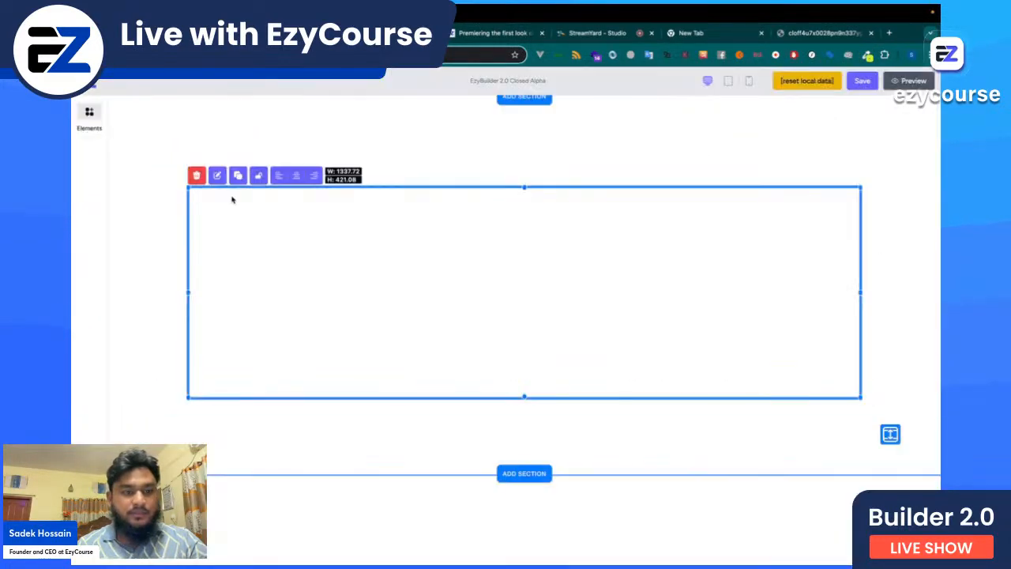
Step: Set the box's background color to the green sampled from the banner, #C8F030
left_click(217, 174)
left_click(598, 249)
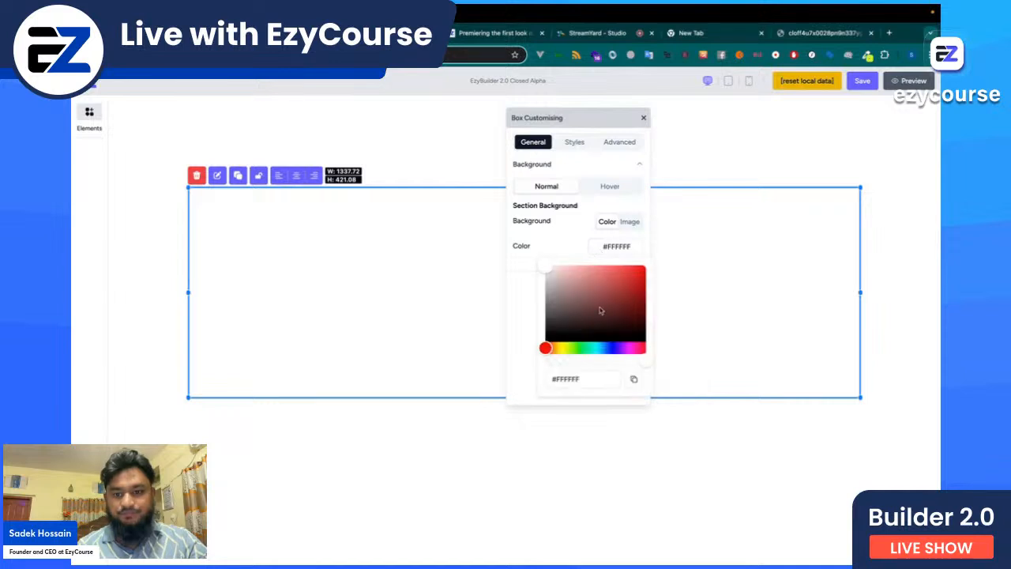
left_click(592, 379)
key("ctrl+a")
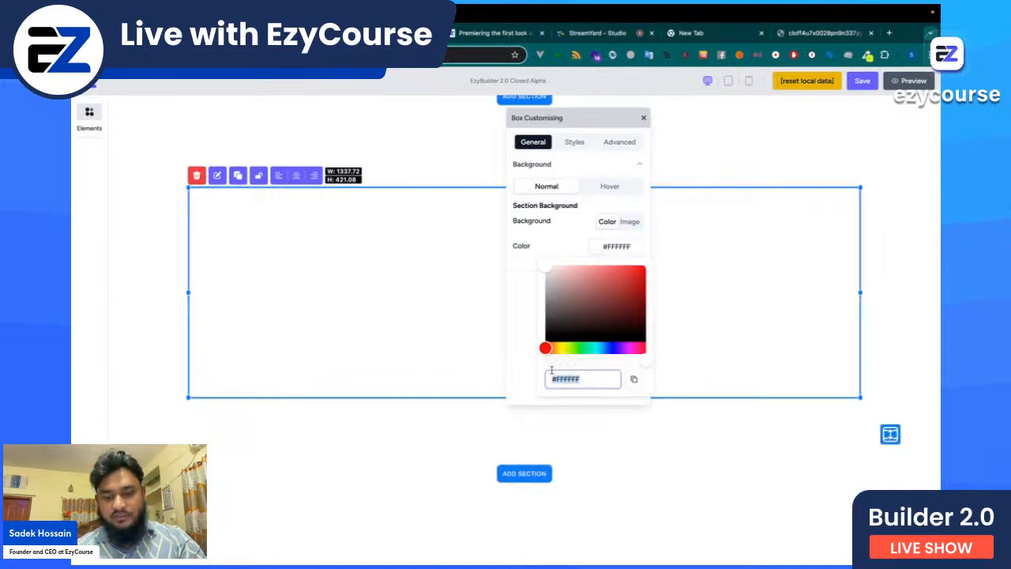
type("#C8F030")
left_click(408, 444)
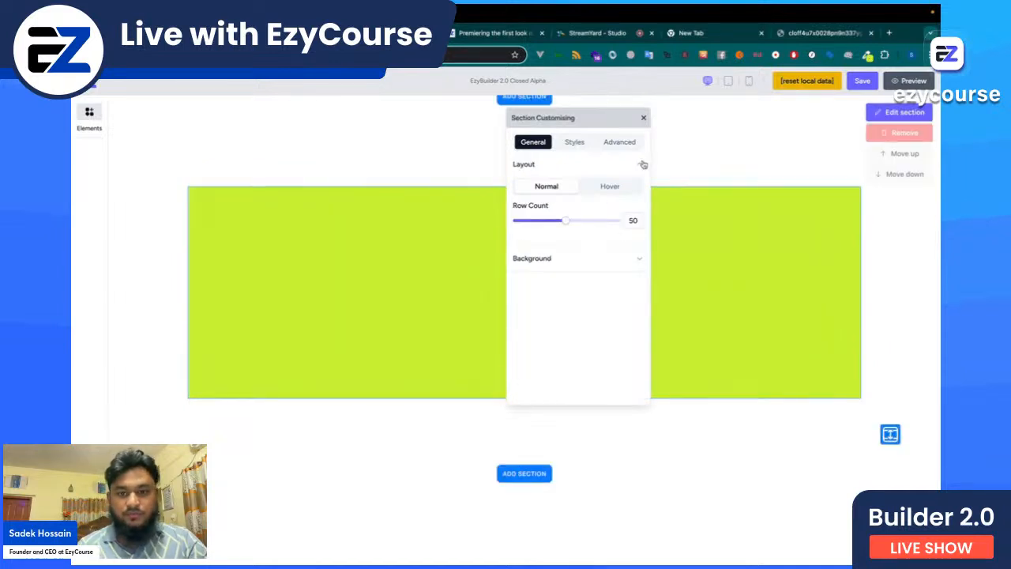
left_click(643, 117)
Step: Extend the section below the green box and set its row count to 81
left_click_drag(890, 434, 883, 485)
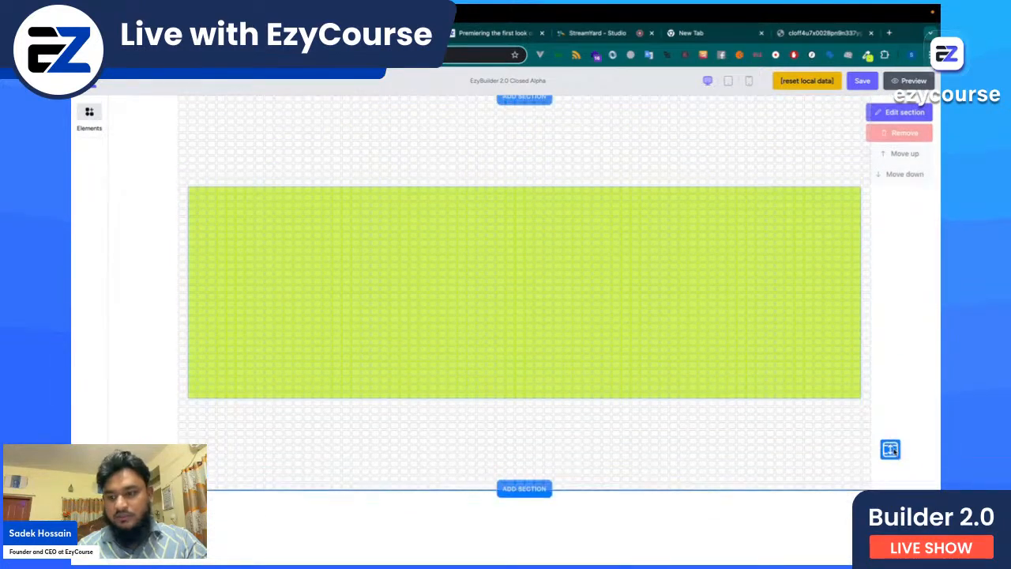
left_click_drag(890, 443, 890, 523)
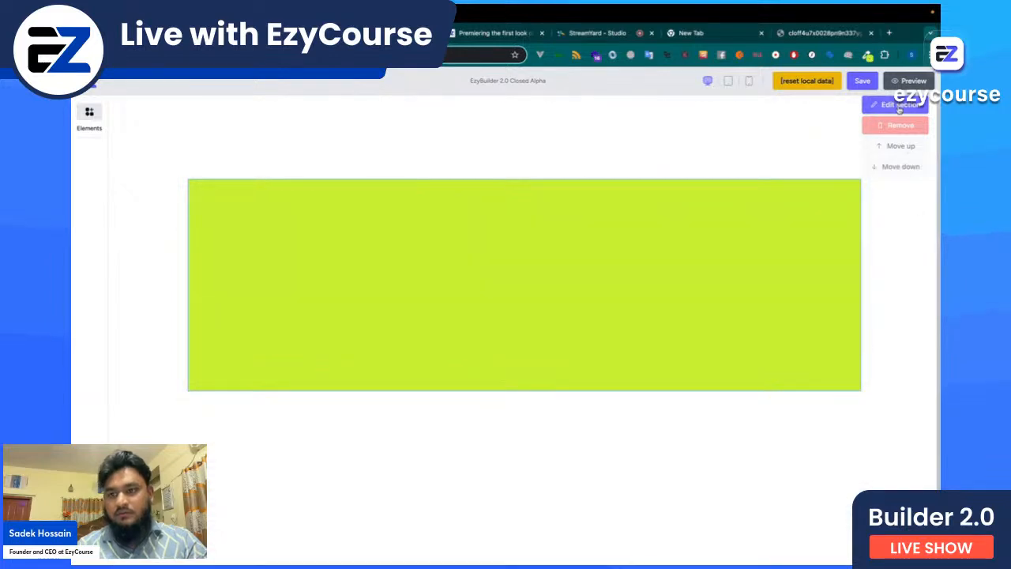
left_click(899, 106)
left_click_drag(584, 224, 600, 225)
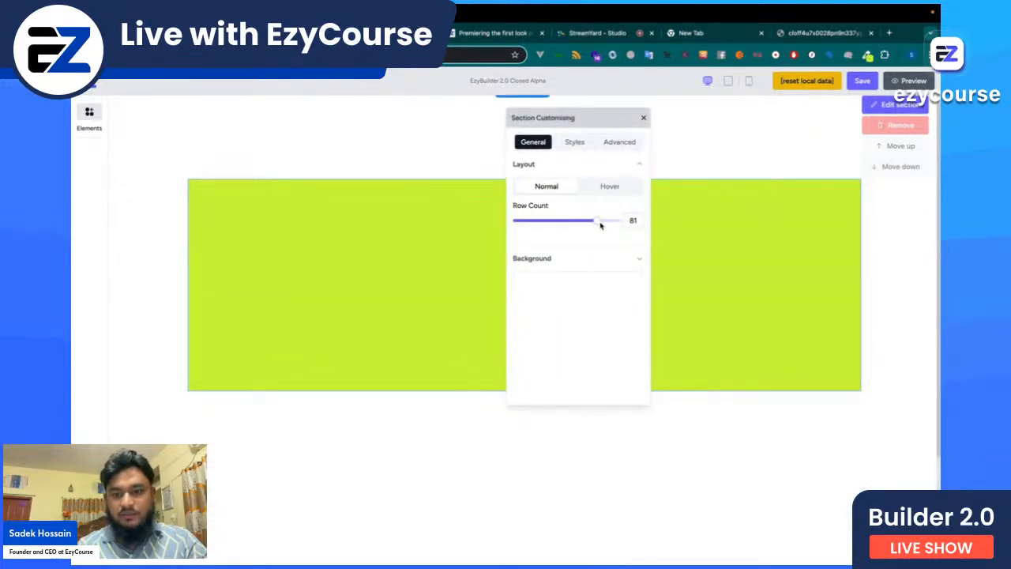
left_click(644, 117)
scroll(444, 166, "down", 2)
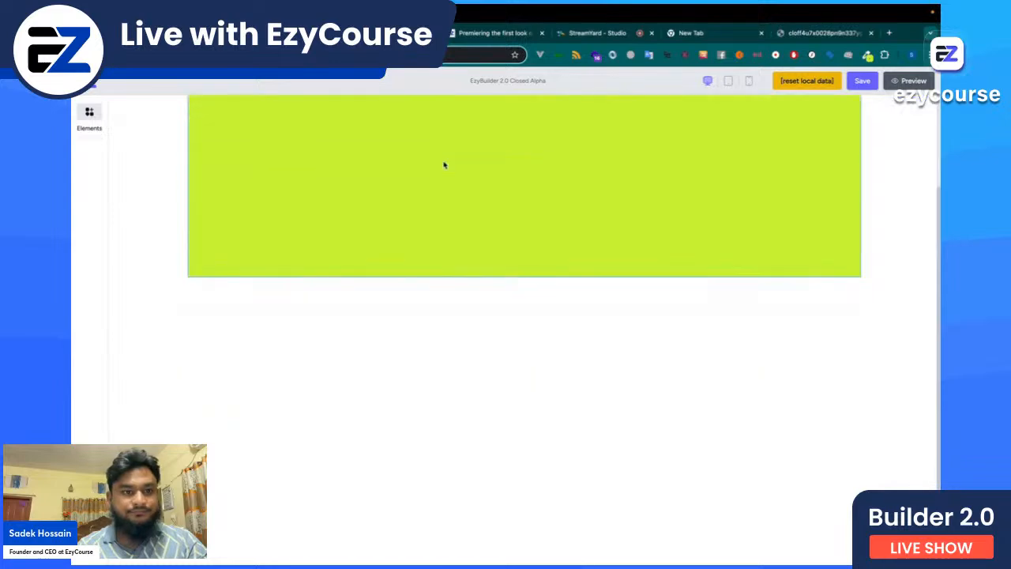
Step: Open the student picture from the green banner on its own and copy its image address
left_click(908, 80)
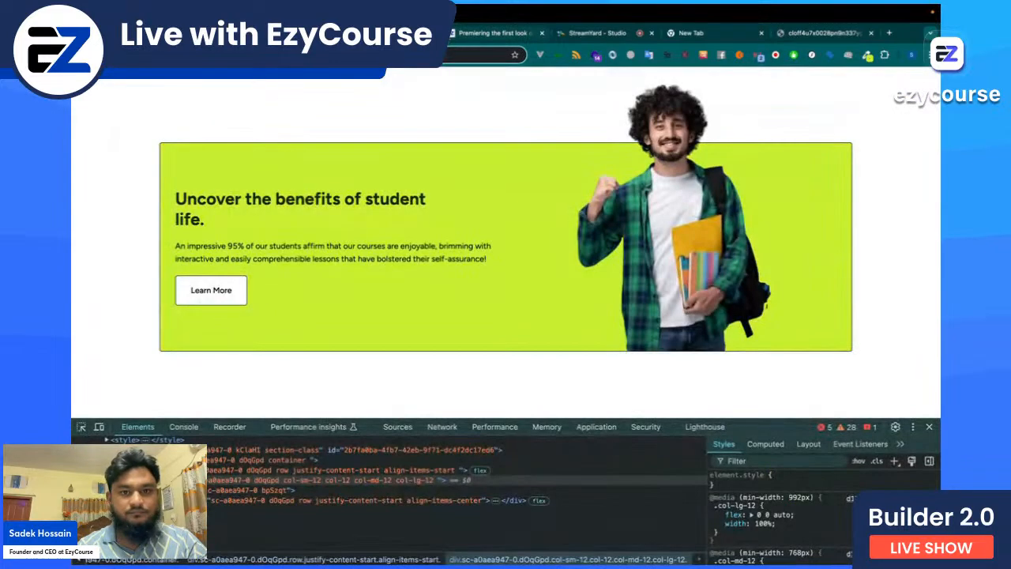
left_click(697, 277)
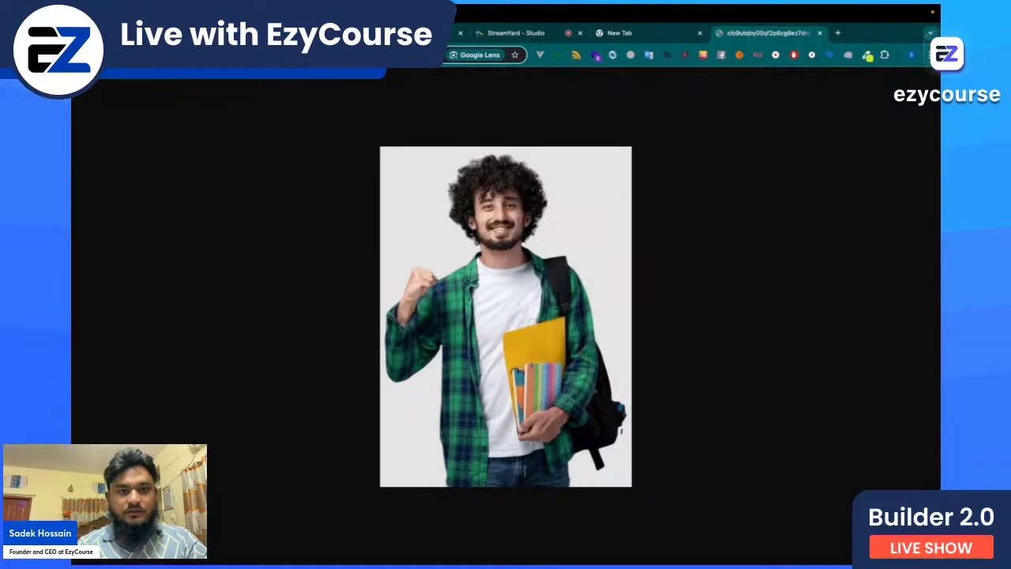
key("alt+Left")
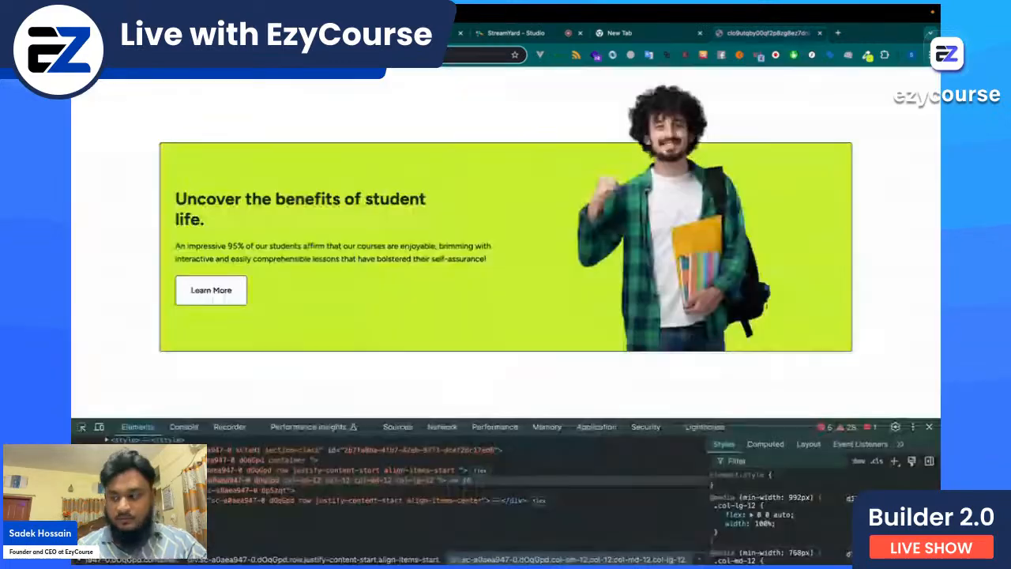
key("alt+Left")
Step: Place a new Image element in the empty area below the green box
left_click(89, 112)
left_click(132, 194)
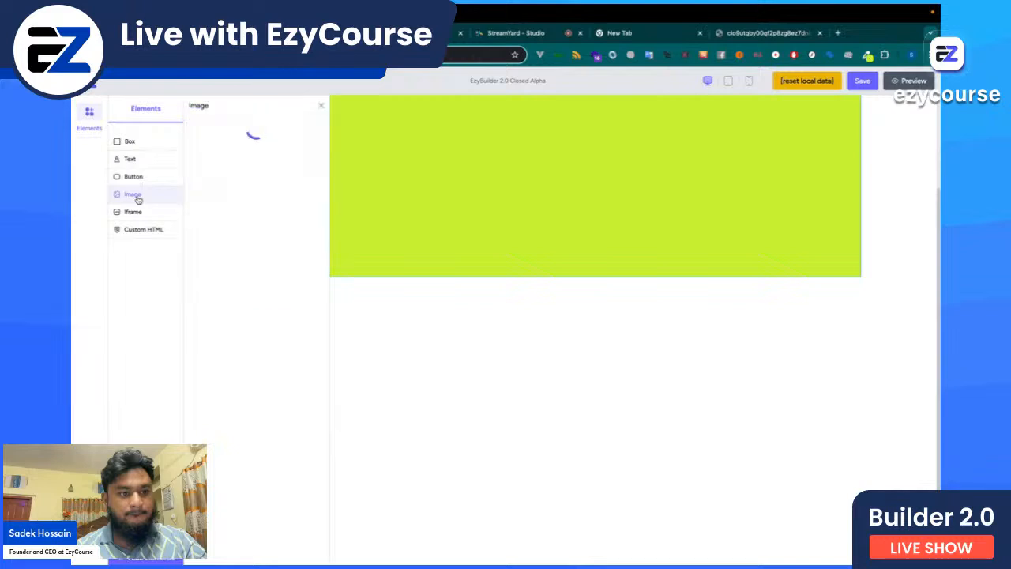
left_click_drag(215, 158, 475, 363)
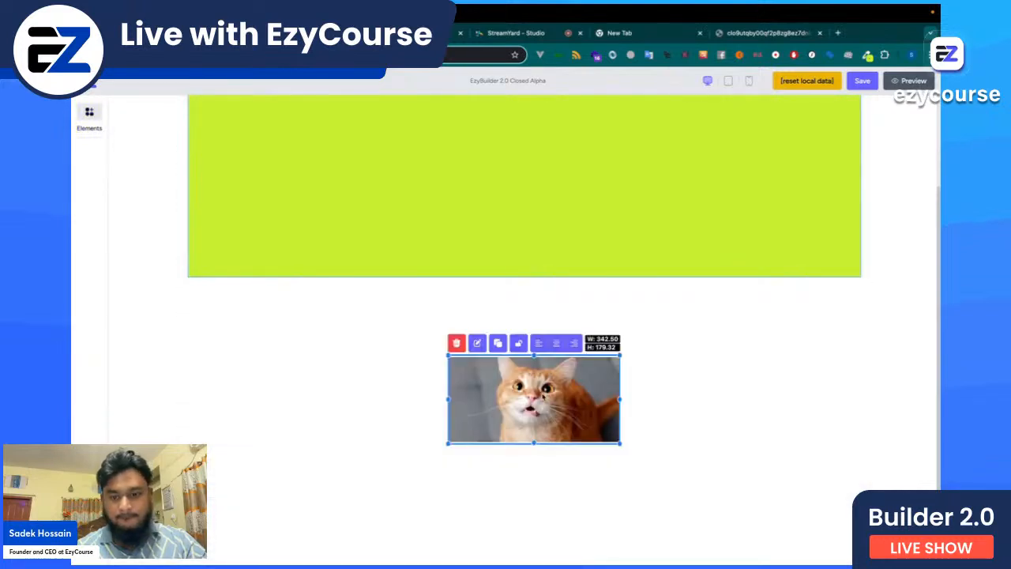
Step: Replace the new image's URL with the address of the student picture, clo9utqby00qf2p8zg8ez7dnk.png
left_click(477, 343)
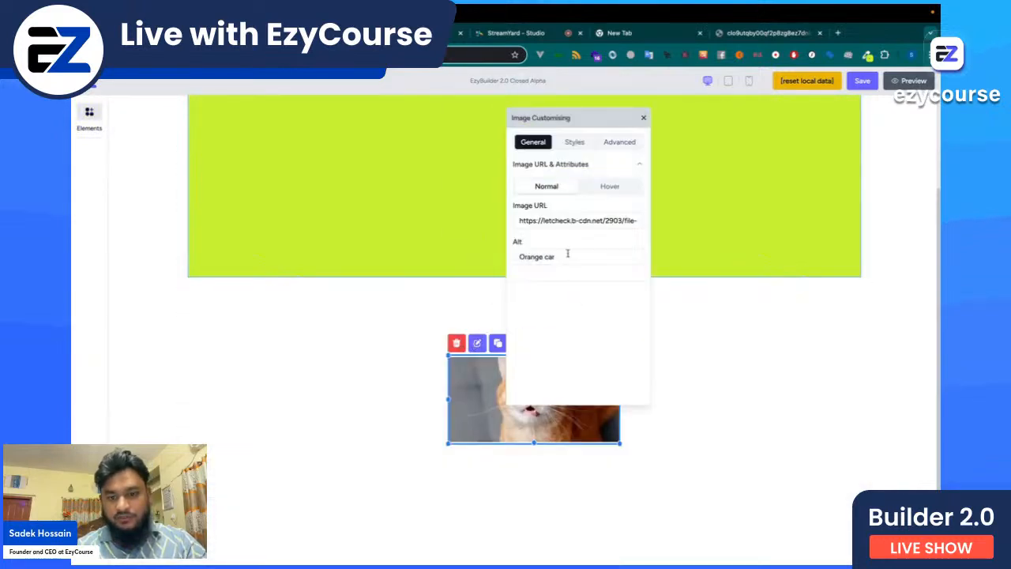
left_click_drag(563, 256, 525, 256)
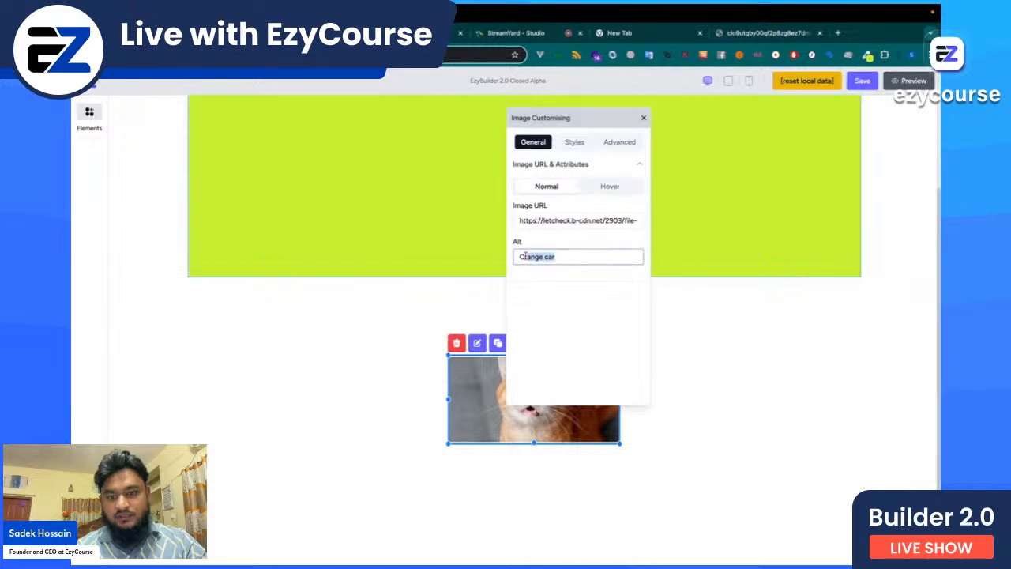
left_click(580, 220)
key("ctrl+a")
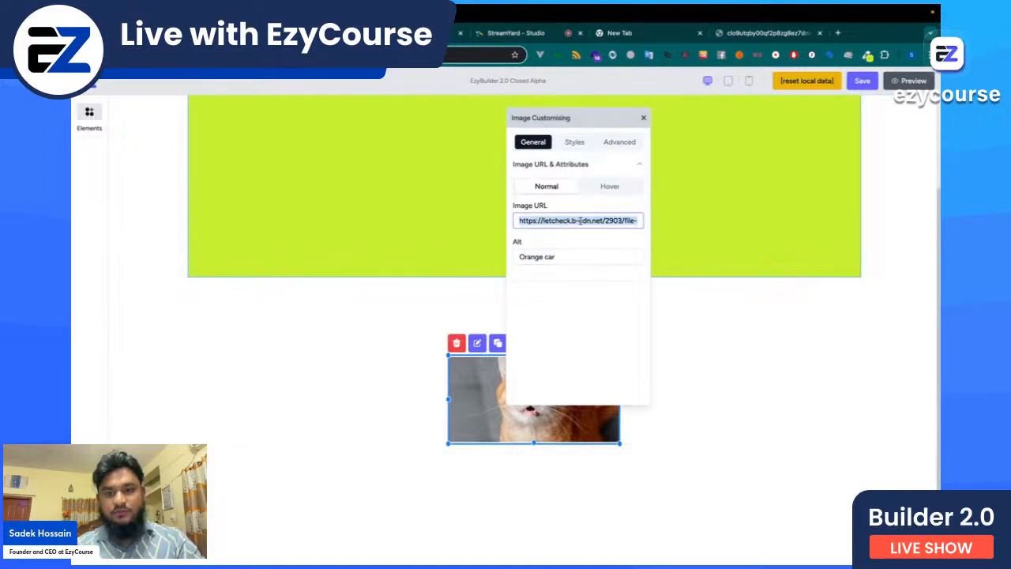
key("ctrl+v")
left_click(742, 363)
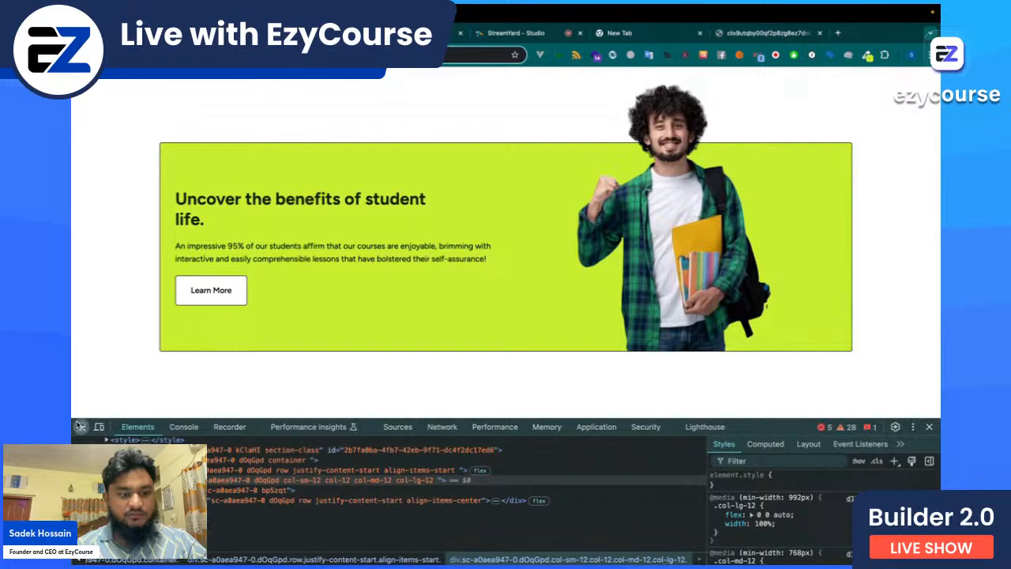
Step: Inspect the student image in the green banner to examine its rendered size
left_click(80, 427)
left_click(663, 237)
mouse_move(282, 490)
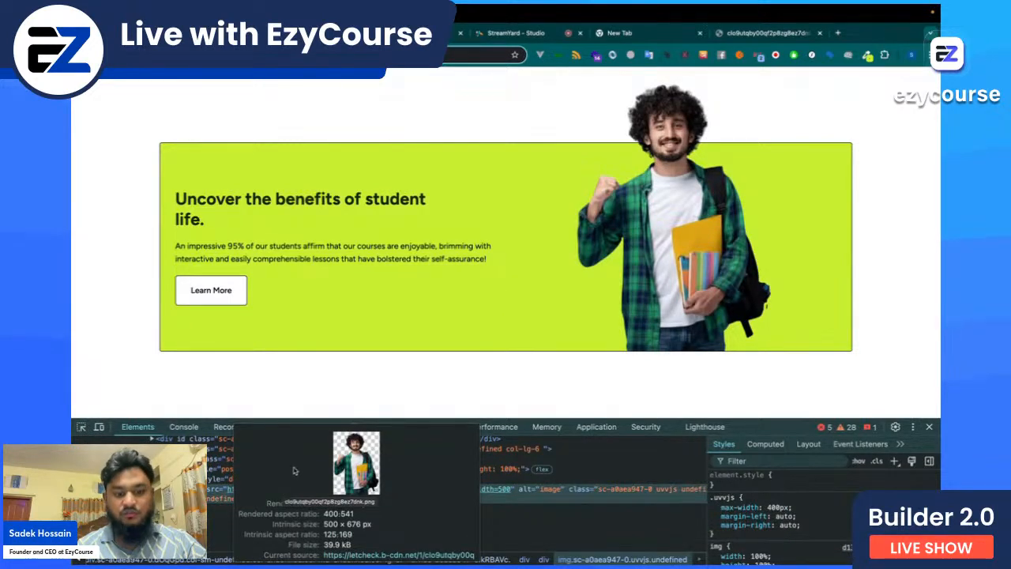
Step: Enlarge the student image in the builder to about 400 px wide and 527 px high
key("ctrl+Tab")
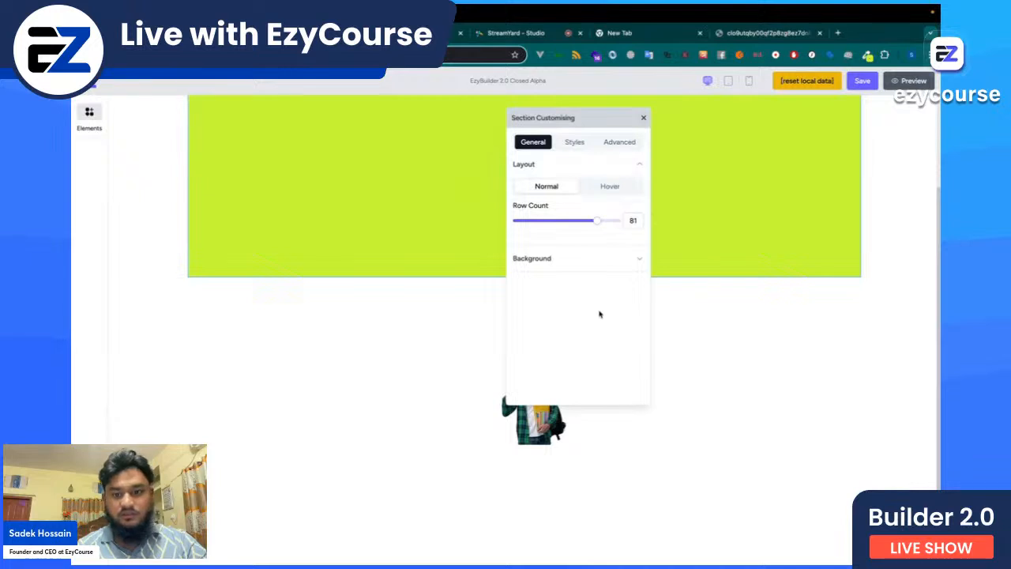
left_click(536, 415)
left_click(644, 118)
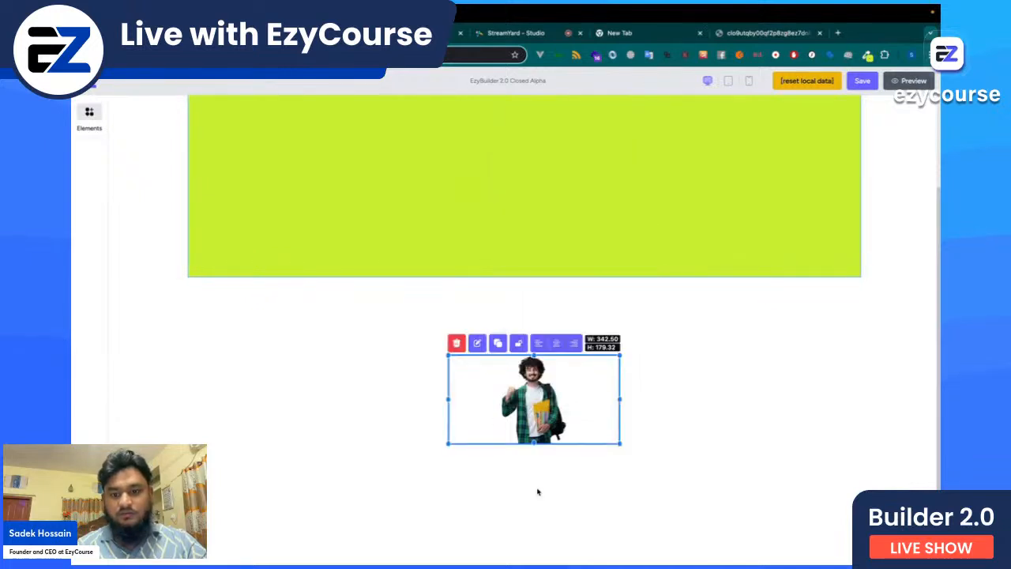
left_click_drag(536, 451, 540, 533)
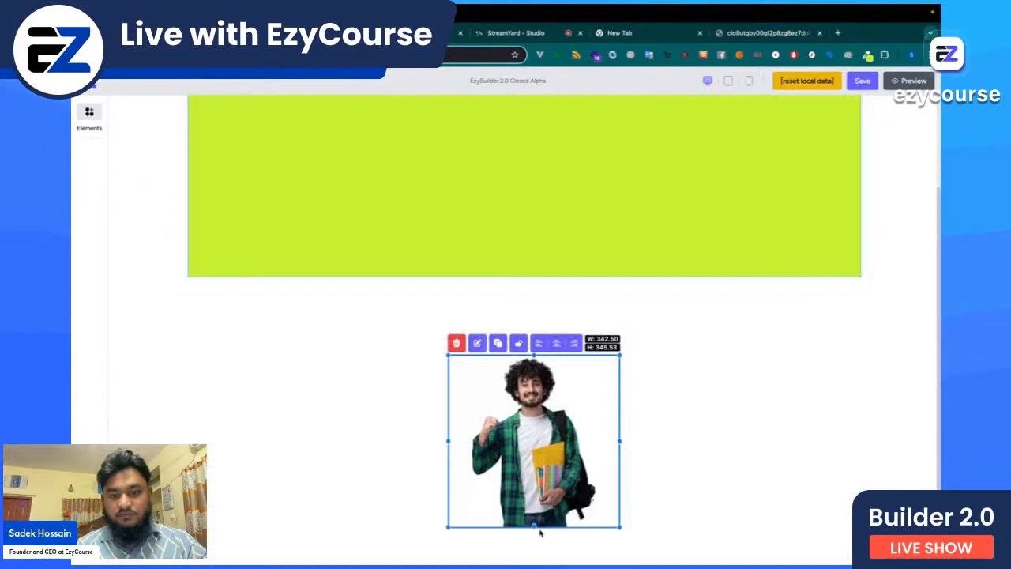
scroll(659, 420, "down", 1)
left_click_drag(535, 495, 534, 527)
left_click_drag(534, 324, 534, 263)
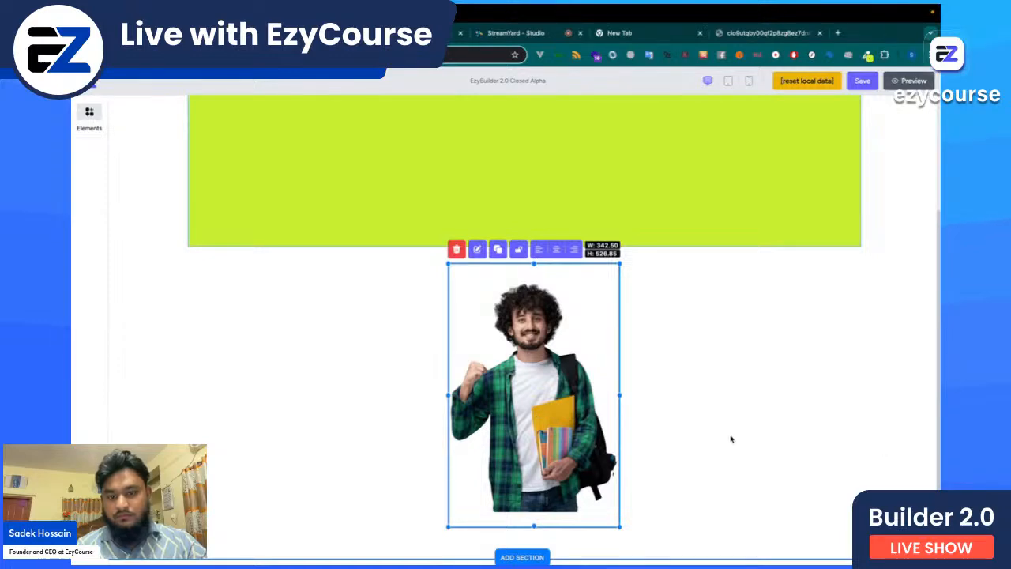
left_click_drag(618, 395, 649, 394)
Step: Recheck the original student picture's rendered size against the resized image in the builder
key("super+Tab")
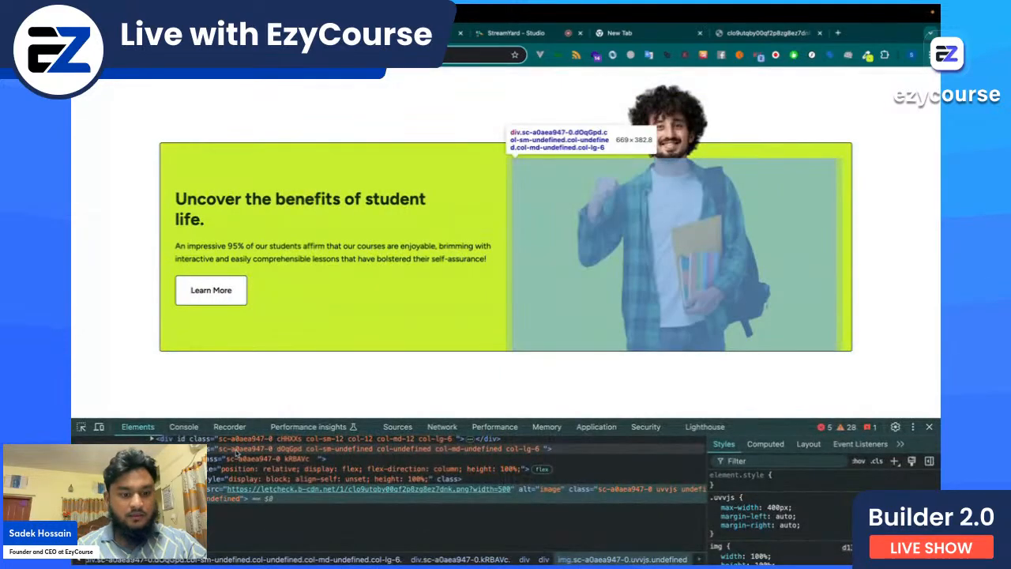
mouse_move(253, 490)
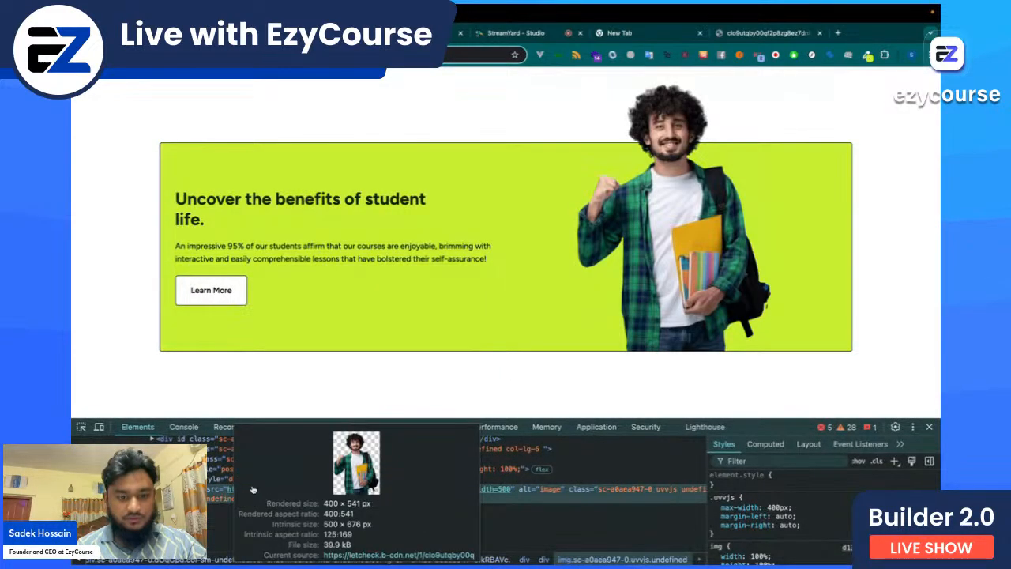
key("super+Tab")
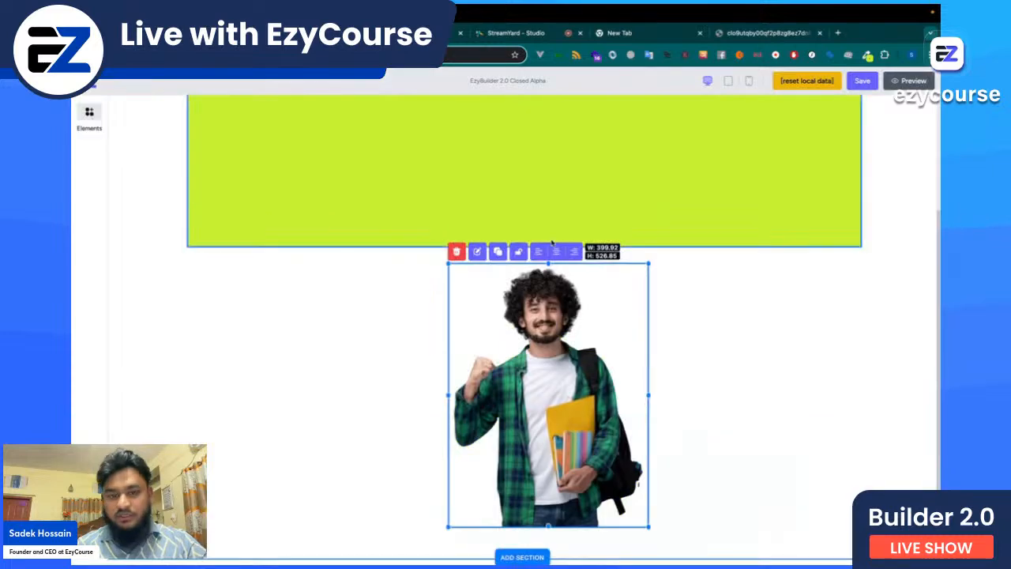
Step: Increase the section's row count to 85 for more space below the student image
left_click(832, 388)
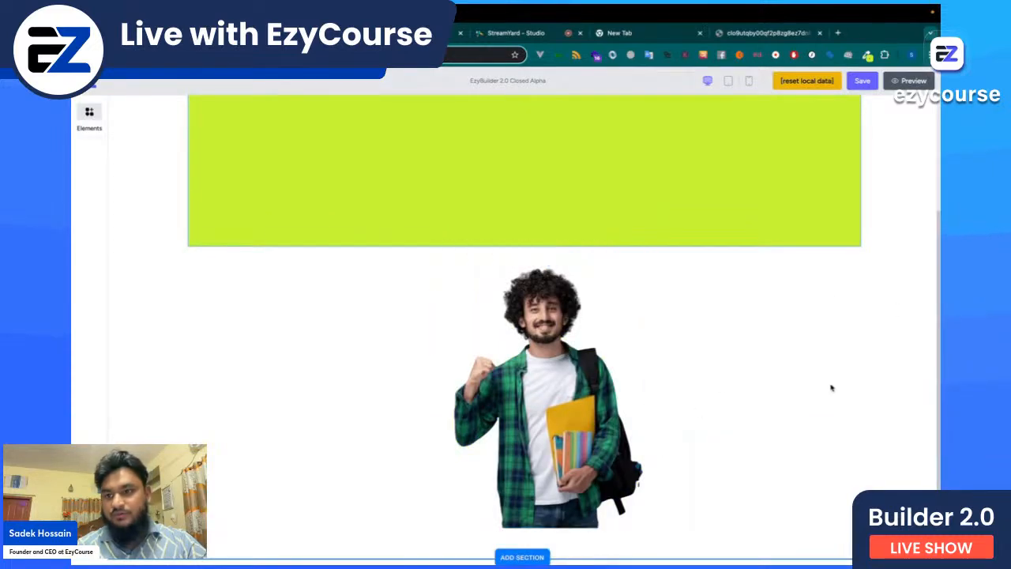
scroll(762, 355, "up", 2)
left_click(896, 112)
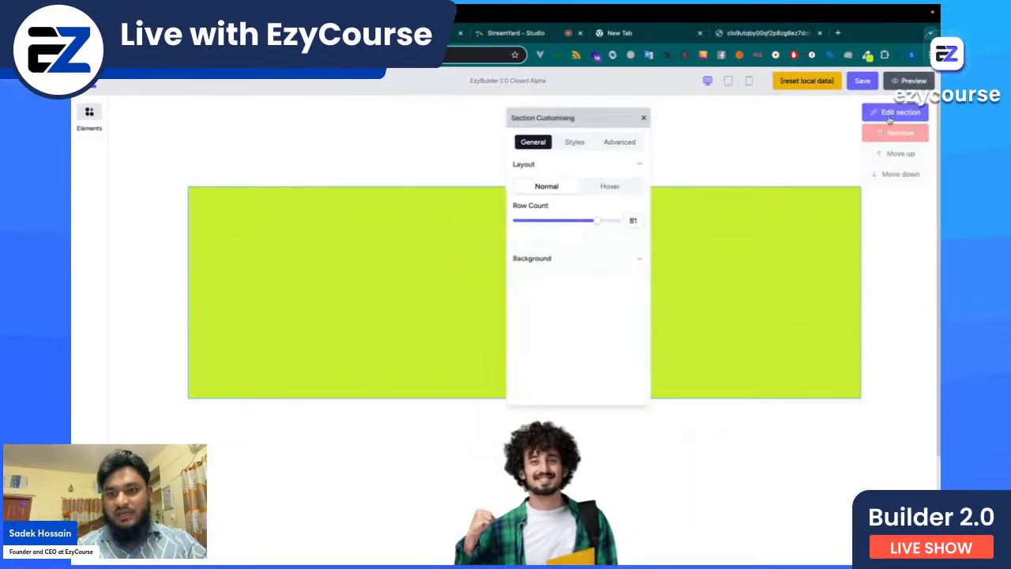
left_click_drag(601, 225, 605, 225)
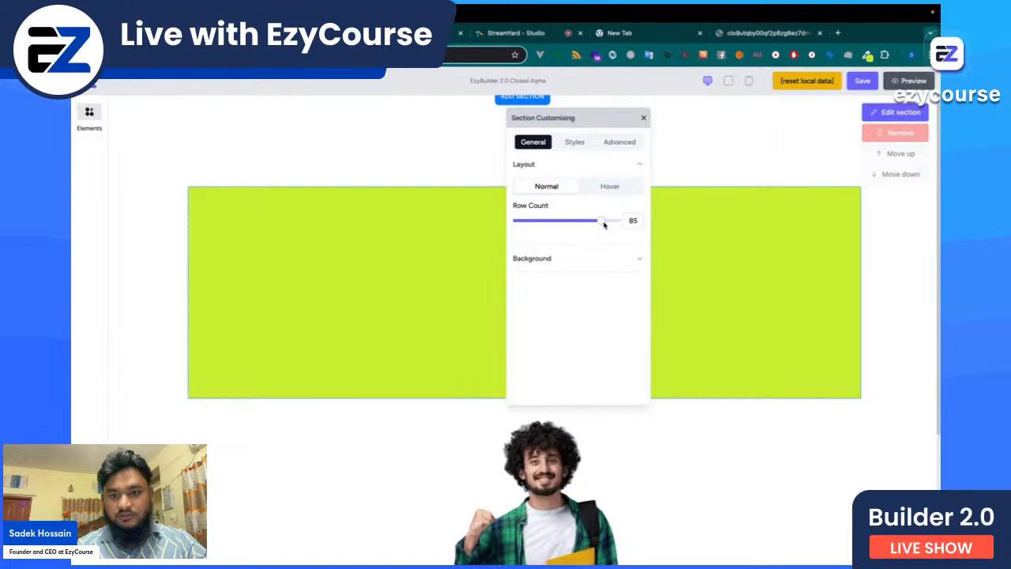
left_click(644, 118)
scroll(695, 421, "down", 2)
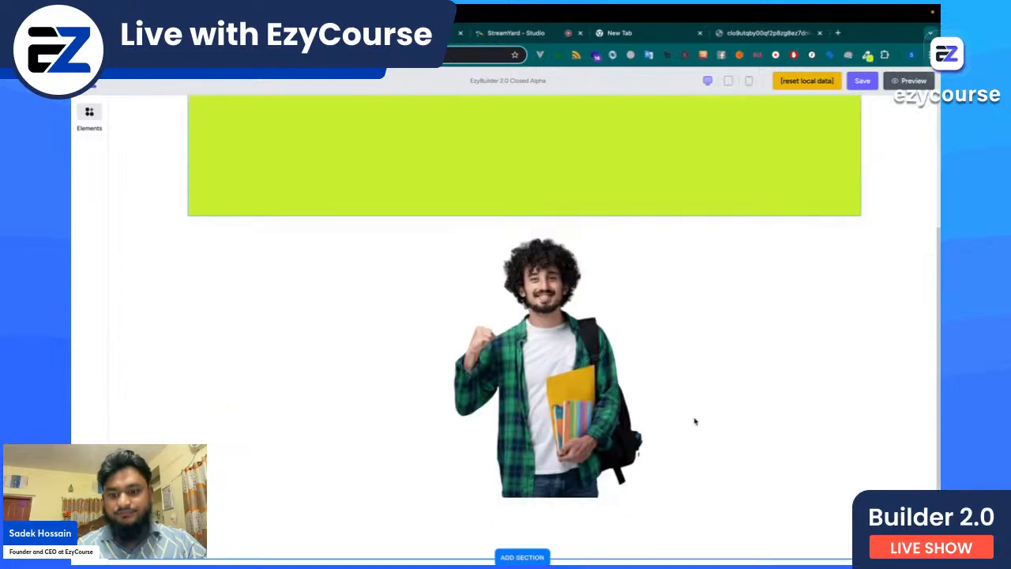
Step: Adjust the student image's height to about 542 px and compare it with the original green banner
left_click(532, 414)
left_click_drag(549, 496, 551, 519)
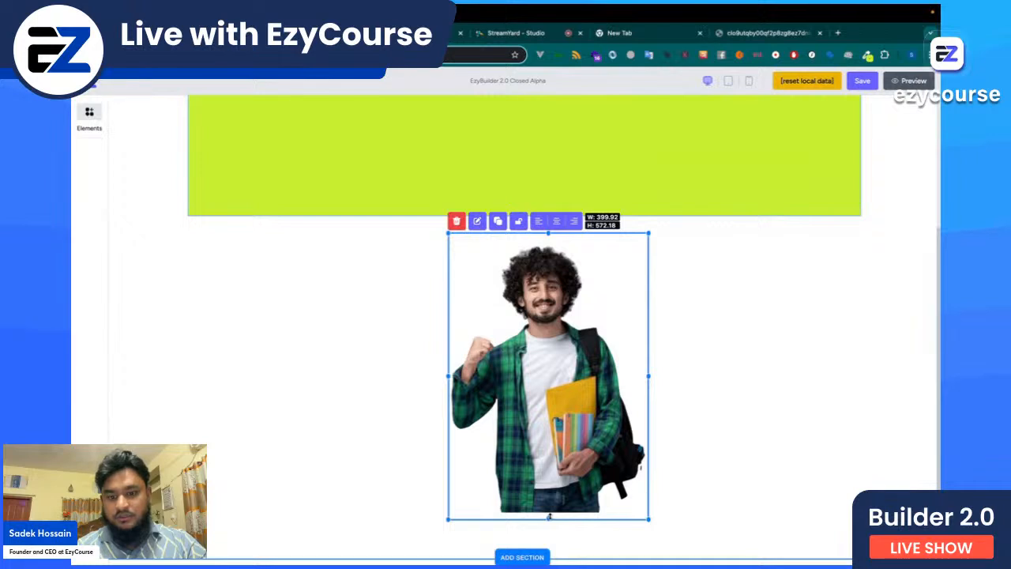
left_click(551, 523)
left_click(540, 501)
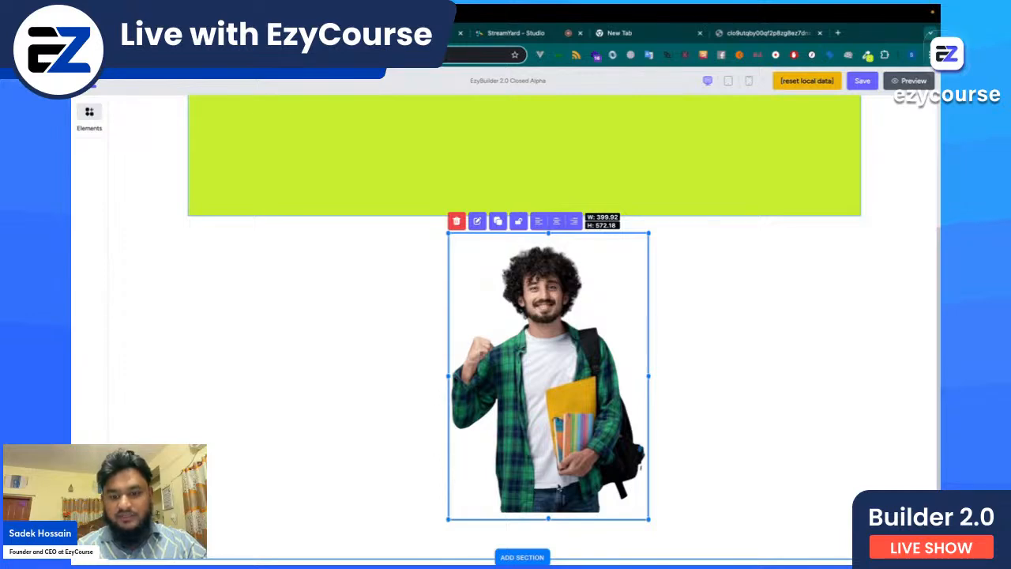
left_click_drag(548, 518, 551, 504)
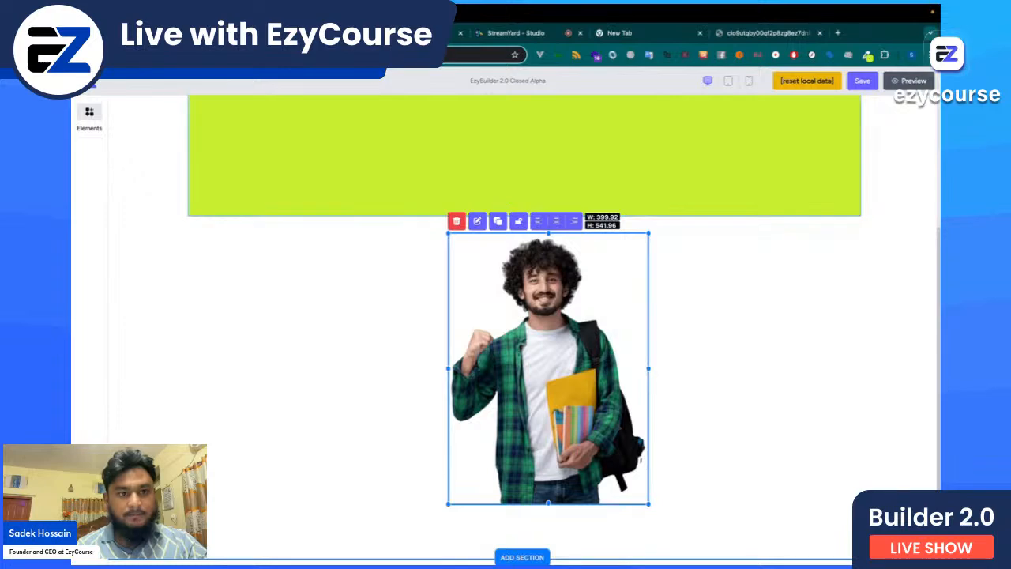
key("ctrl+Tab")
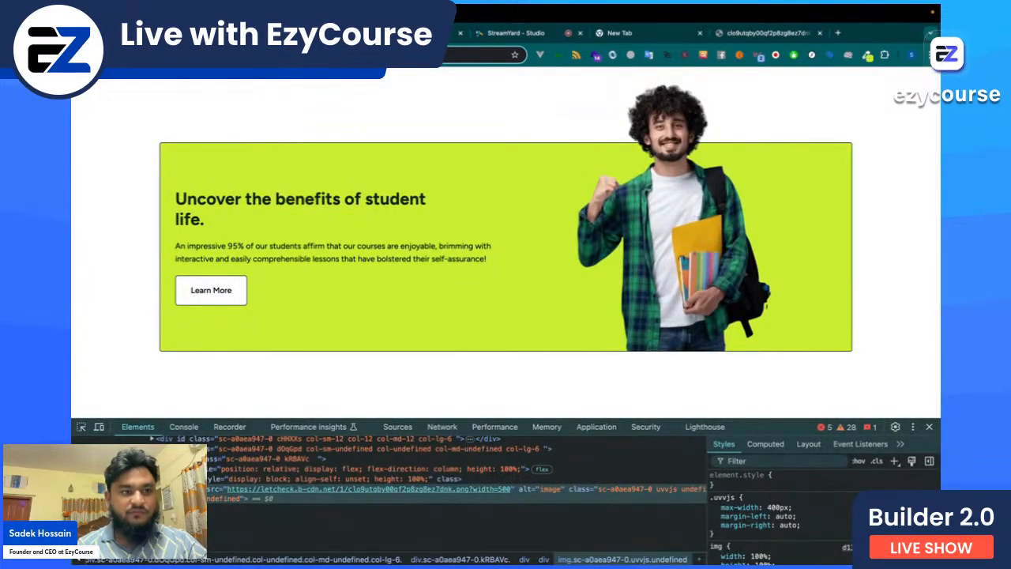
Step: Compare the original student picture's rendered size once more with the resized image in the builder
key("ctrl+shift+Tab")
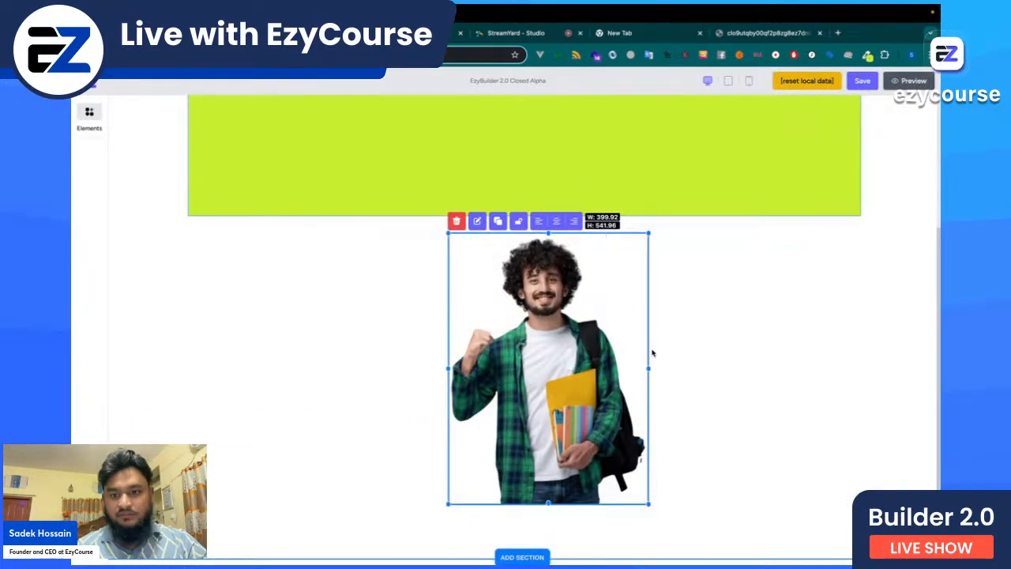
key("ctrl+Tab")
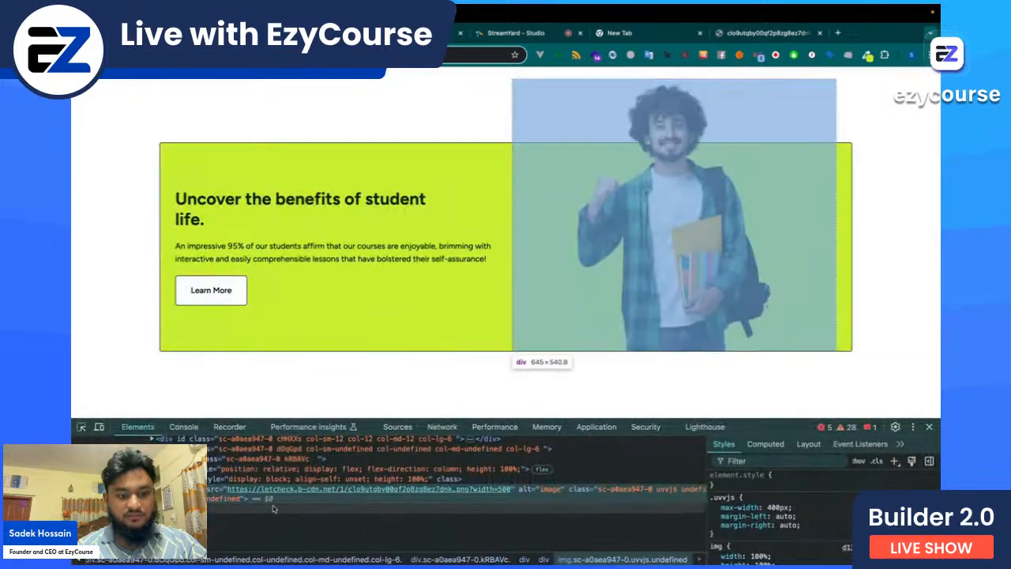
mouse_move(272, 494)
key("ctrl+shift+Tab")
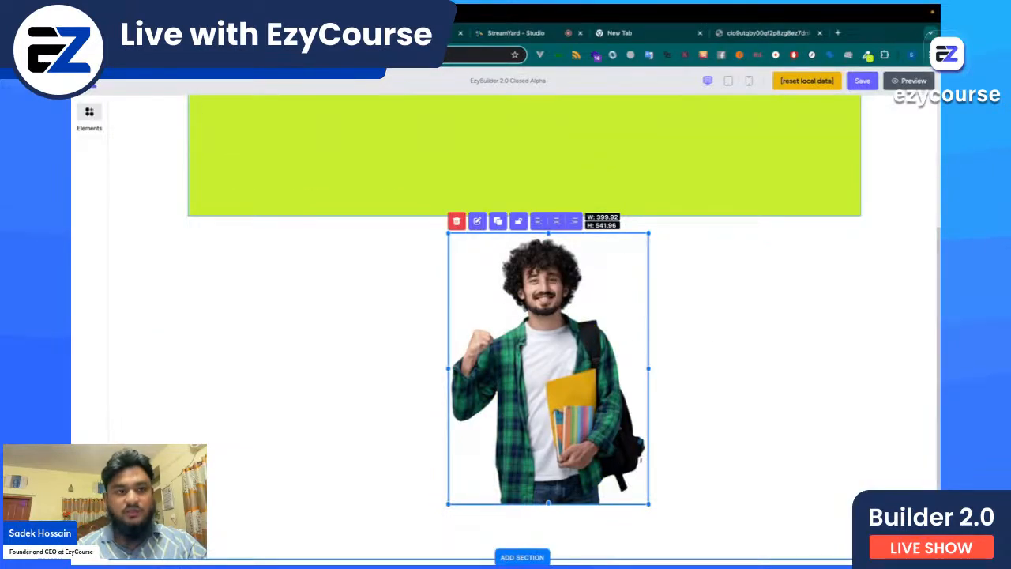
key("ctrl+Tab")
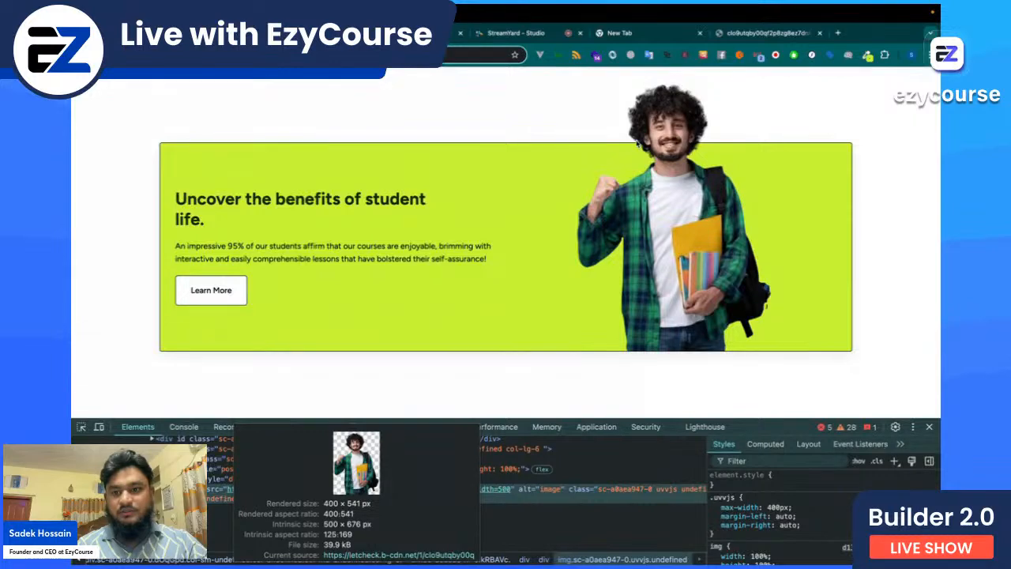
key("ctrl+shift+Tab")
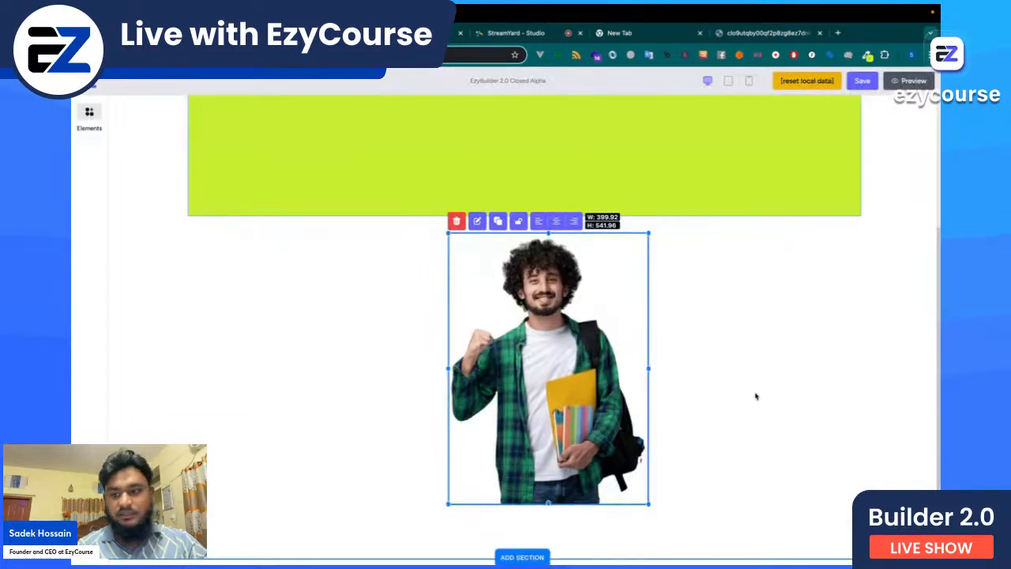
Step: Move the student image onto the right side of the green box, aligning its base with the box's lower edge
scroll(445, 357, "up", 1)
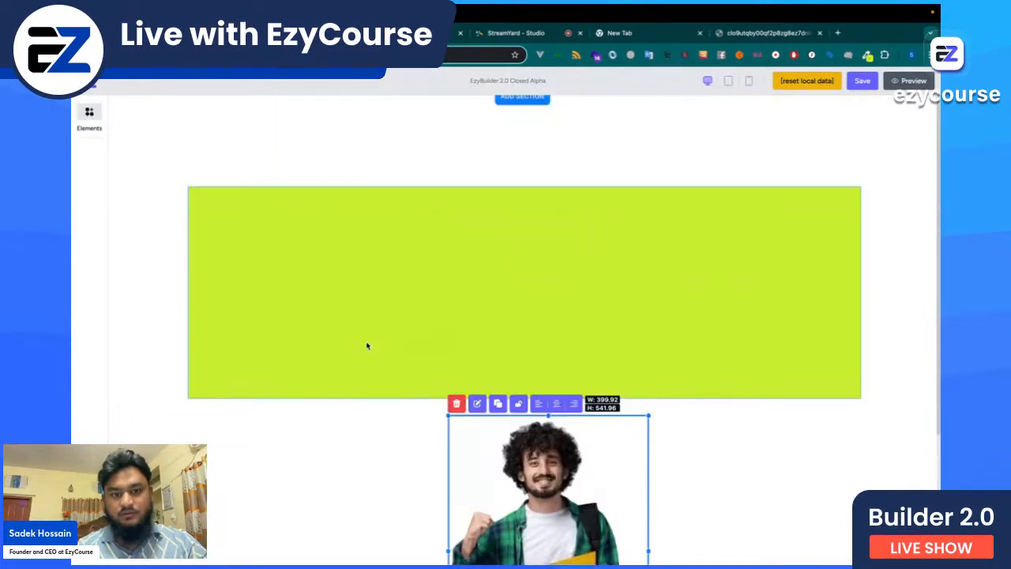
left_click_drag(526, 496, 723, 220)
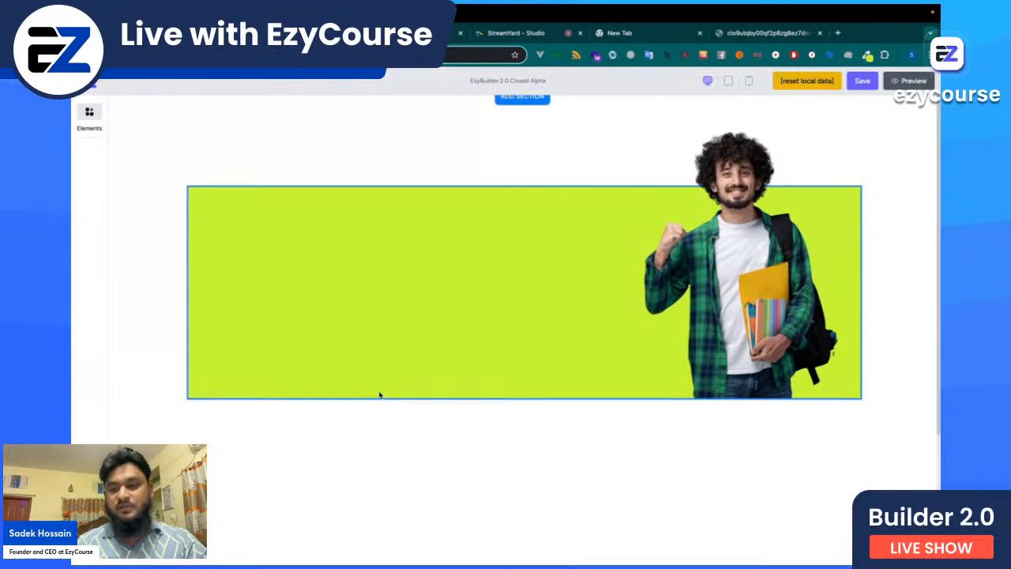
Step: Copy the heading "Uncover the benefits of student life." from the original green banner
key("alt+Tab")
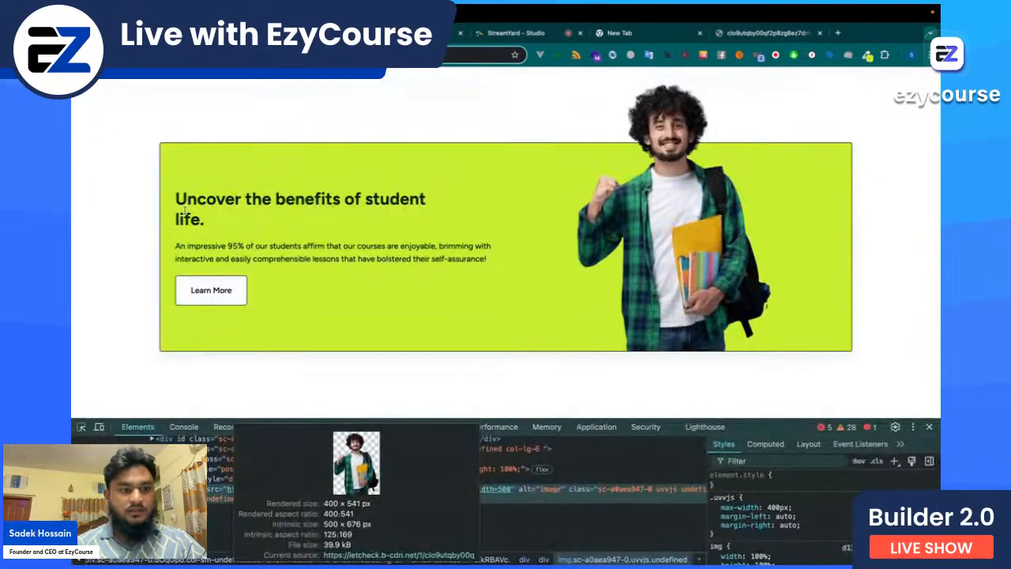
left_click_drag(175, 194, 220, 237)
key("ctrl+c")
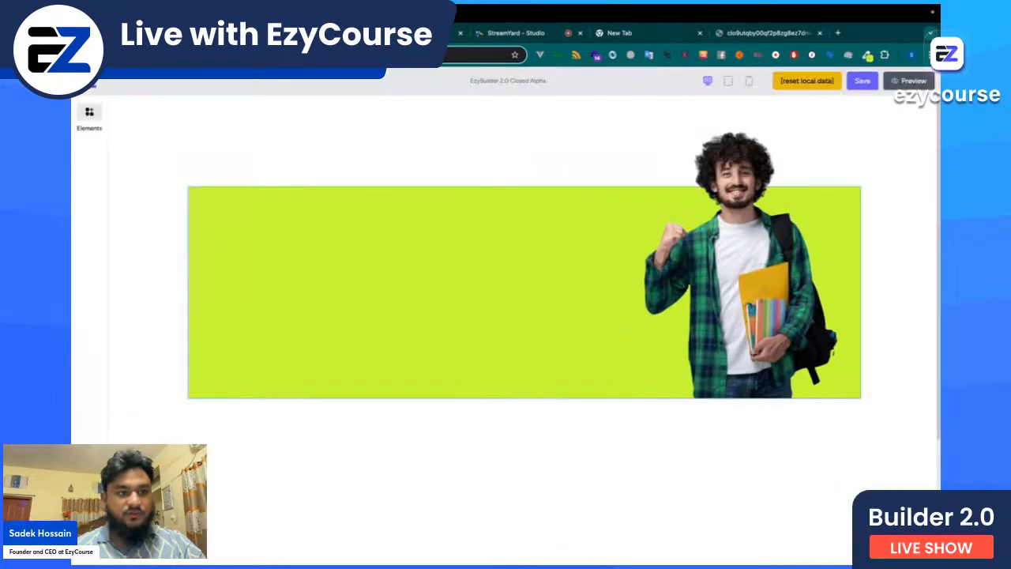
Step: Add a Heading 2 text element on the left of the green box and set its text to "Uncover the benefits of student life."
key("alt+Tab")
left_click(91, 115)
left_click(143, 141)
left_click(140, 158)
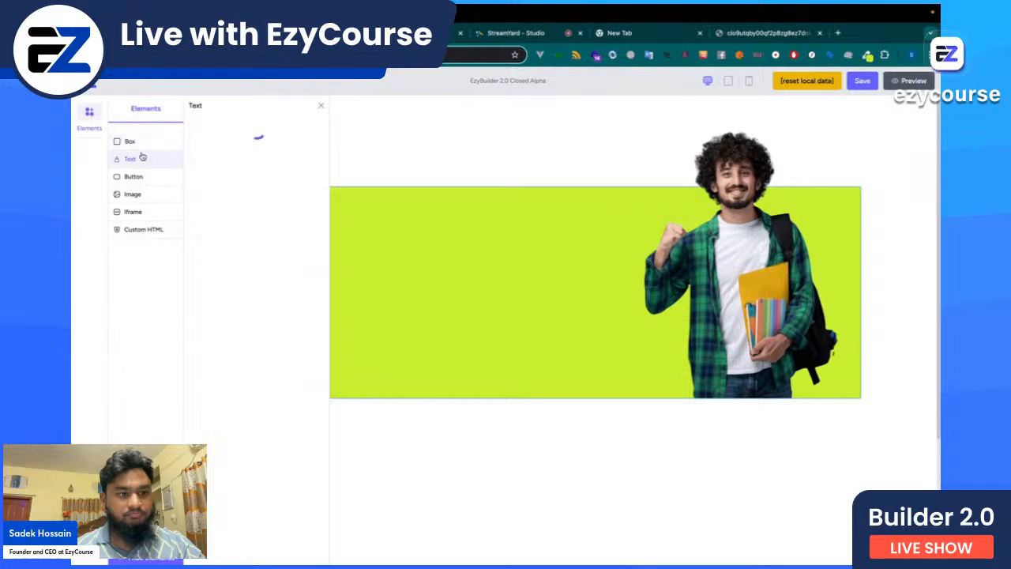
left_click_drag(215, 175, 278, 249)
double_click(283, 240)
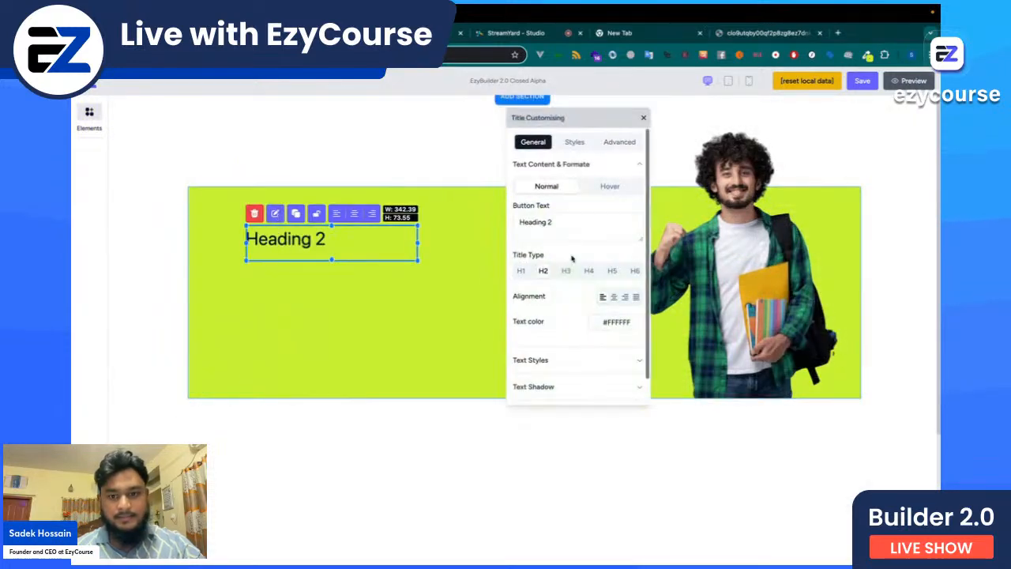
left_click_drag(568, 222, 512, 217)
key("ctrl+v")
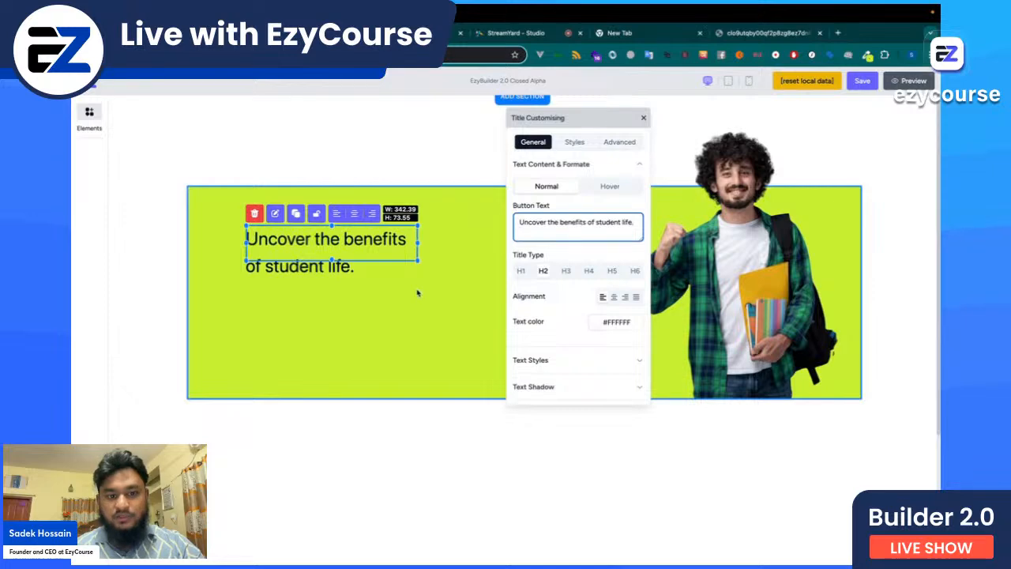
Step: Enlarge the heading's frame to about 495 px wide and 119 px high
left_click_drag(417, 244, 494, 247)
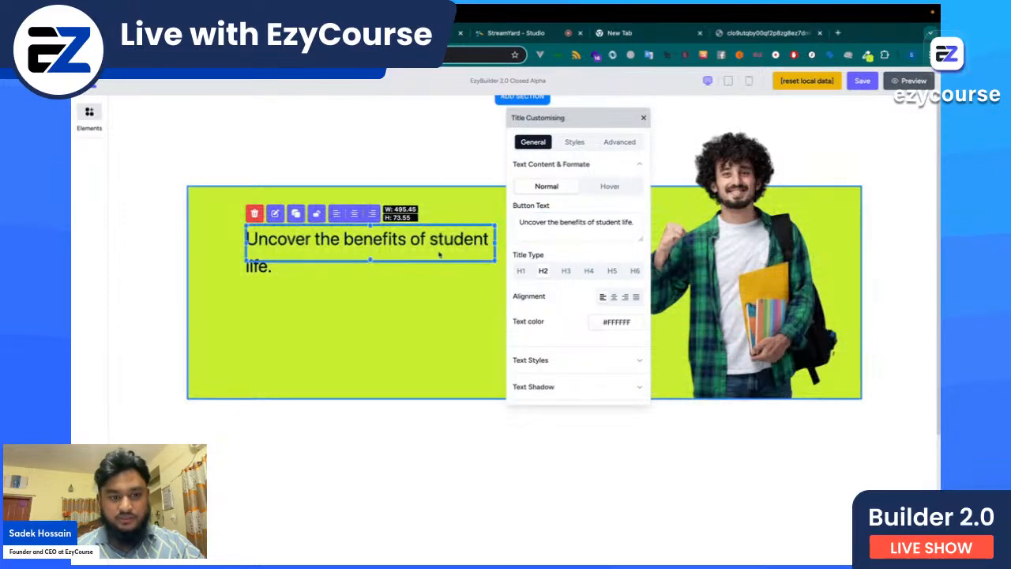
left_click_drag(369, 259, 370, 285)
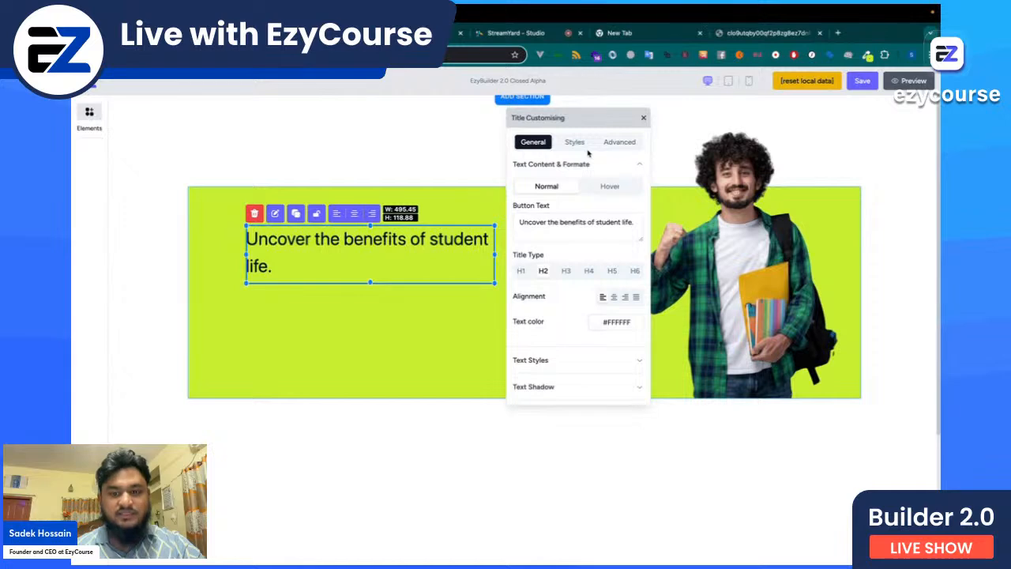
Step: Inspect the original banner heading's font weight and size in the developer tools
left_click(294, 33)
left_click(272, 313)
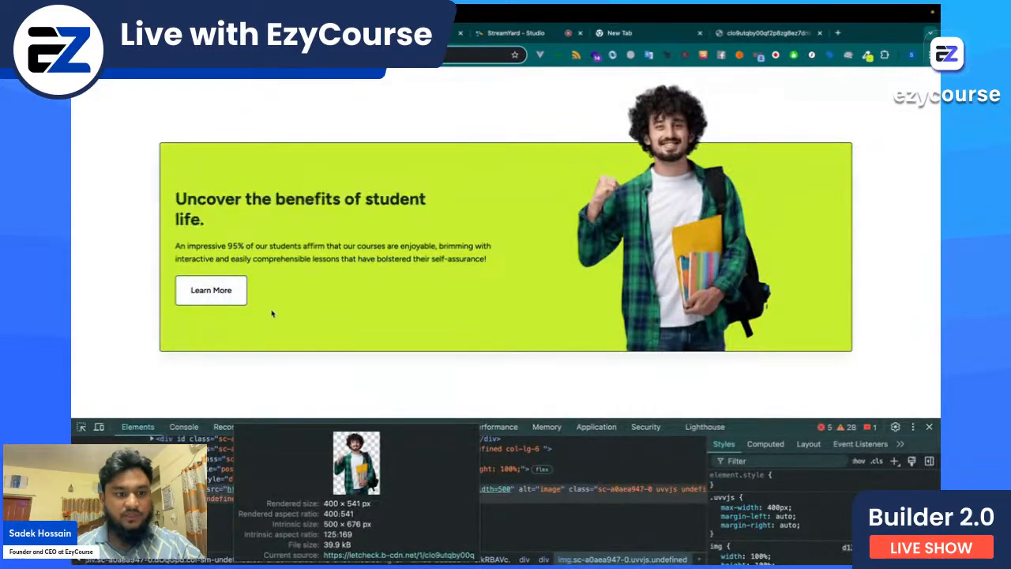
key("ctrl+shift+c")
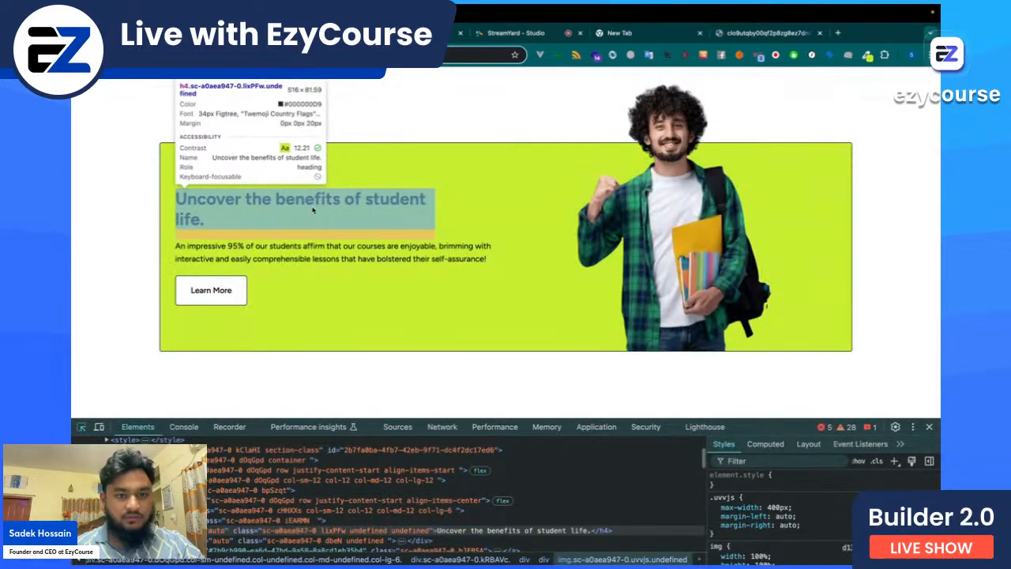
left_click(312, 202)
scroll(835, 522, "down", 1)
left_click(300, 33)
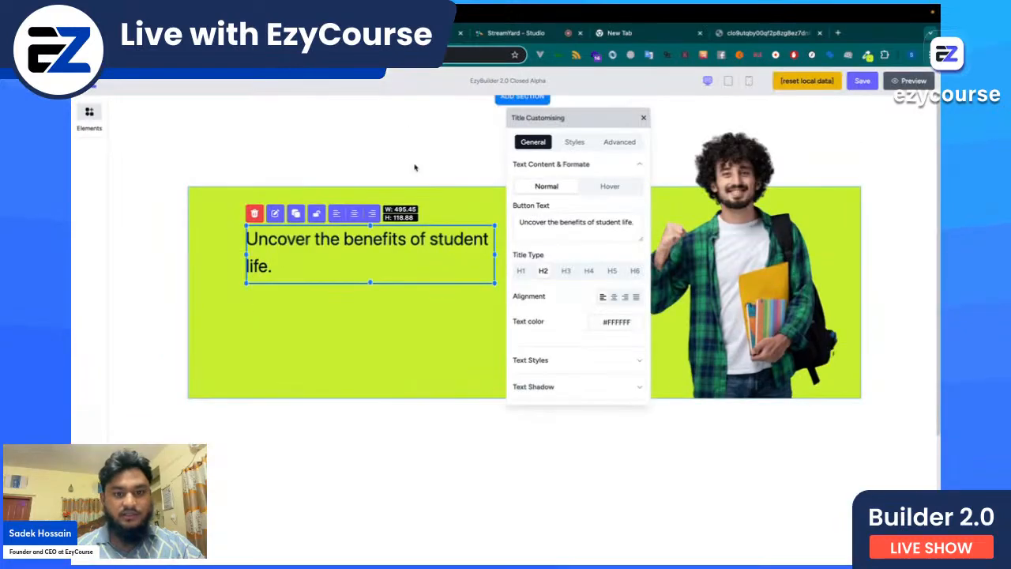
Step: Set the builder heading's font weight to 700 (Bold)
scroll(561, 311, "down", 1)
scroll(560, 311, "up", 1)
scroll(561, 311, "down", 1)
left_click(540, 334)
scroll(538, 327, "down", 1)
left_click(545, 322)
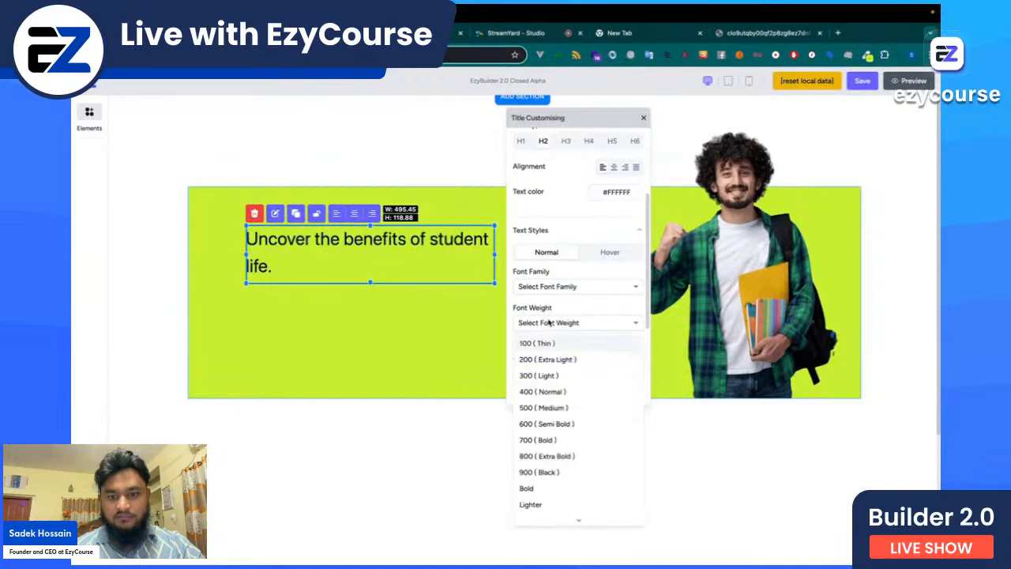
left_click(528, 442)
Step: Recheck the original heading's styles and set the builder heading's font size to 34 px
left_click(300, 33)
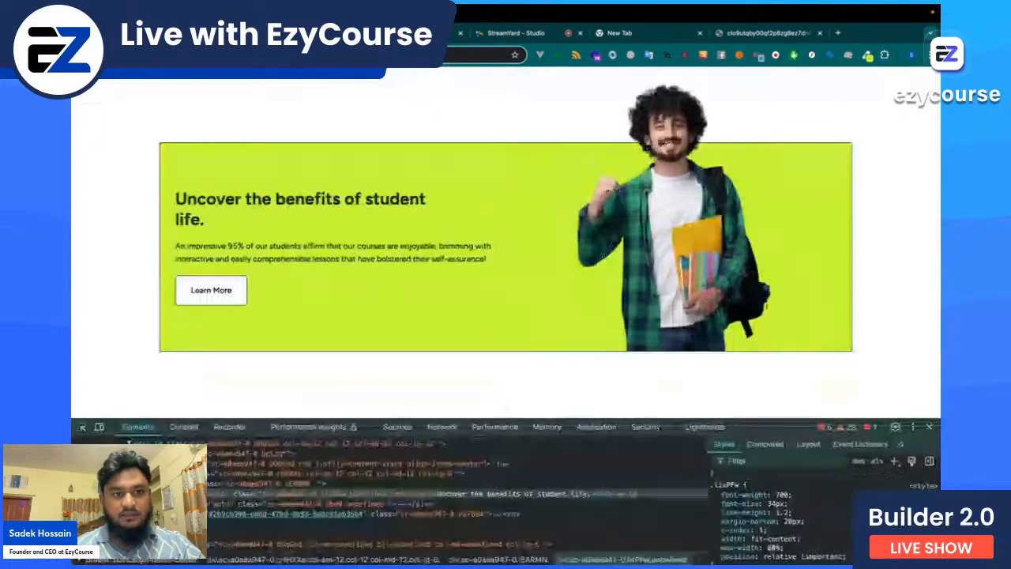
left_click(394, 34)
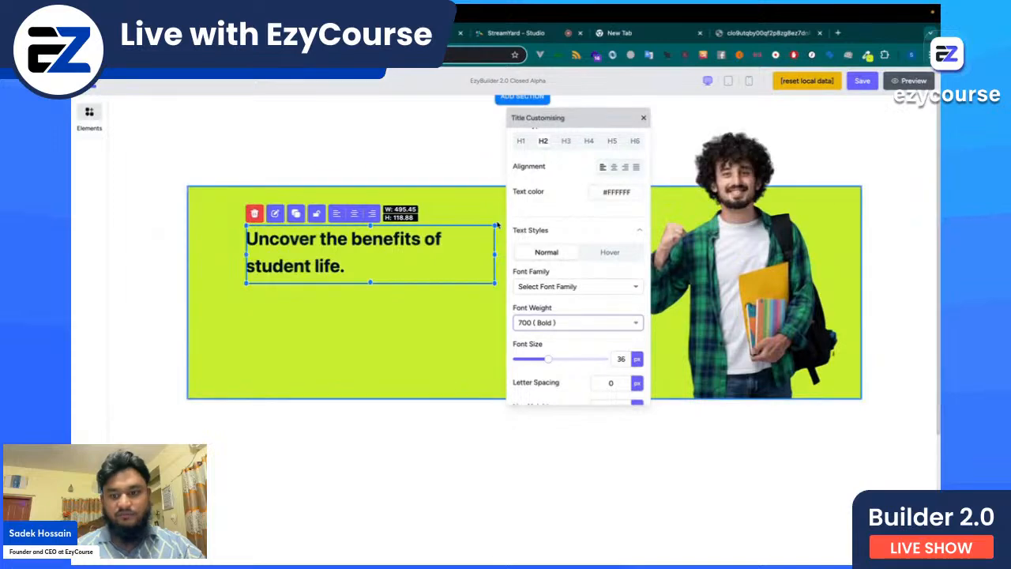
left_click(620, 360)
key("Down")
key("Down")
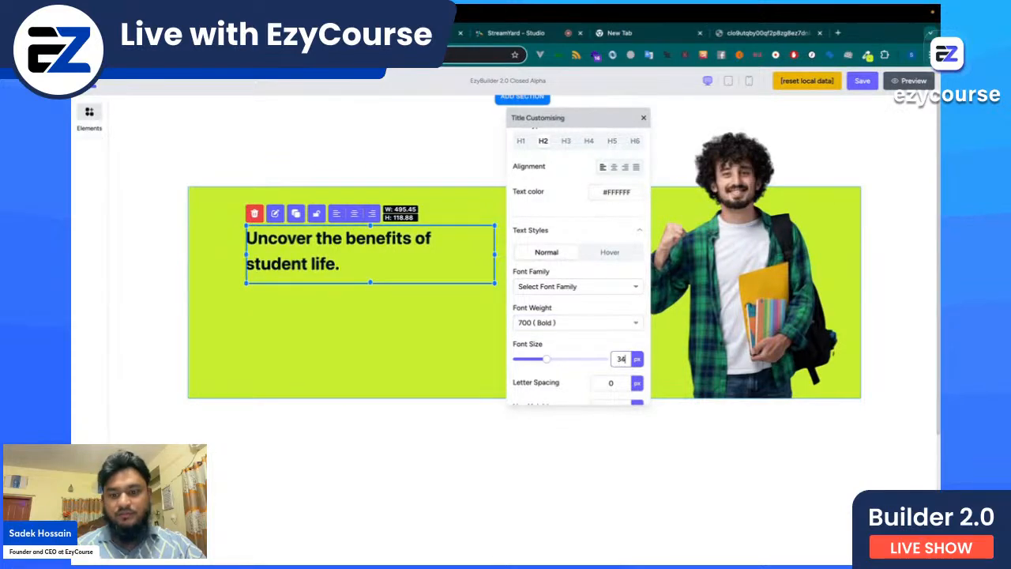
left_click(440, 327)
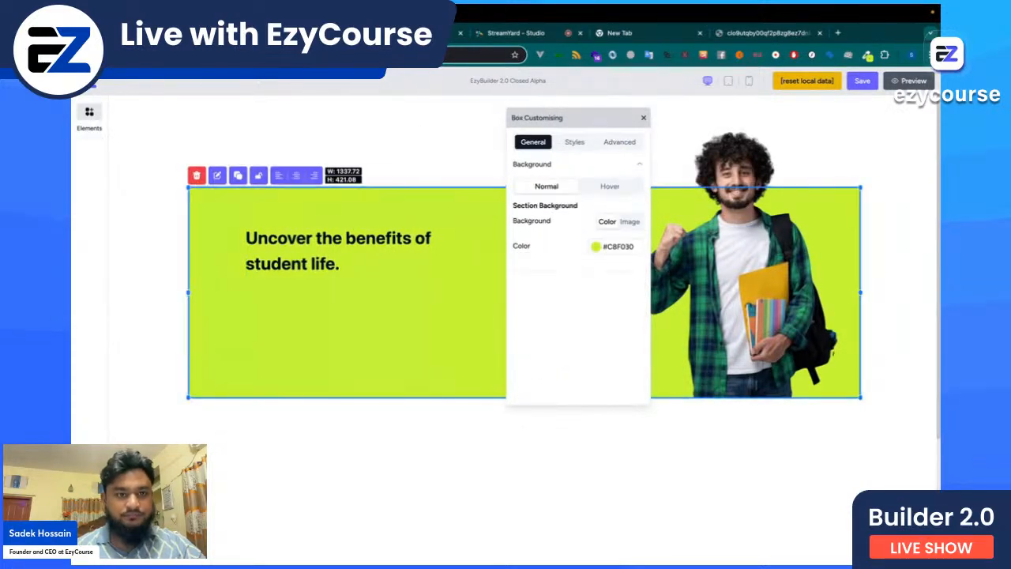
Step: Copy the description paragraph below the heading in the original banner
left_click(300, 33)
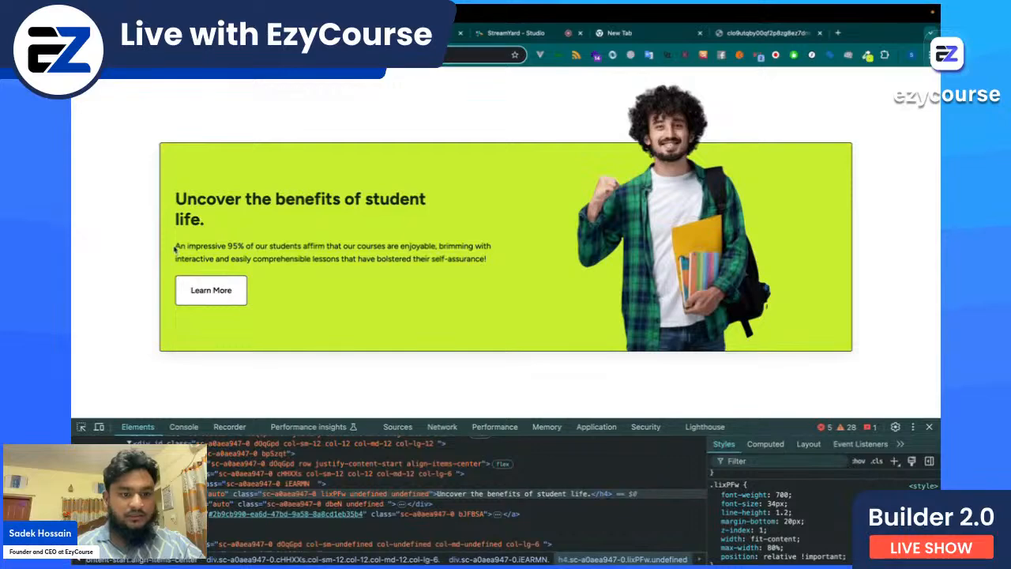
left_click_drag(175, 248, 485, 268)
key("ctrl+c")
left_click(175, 33)
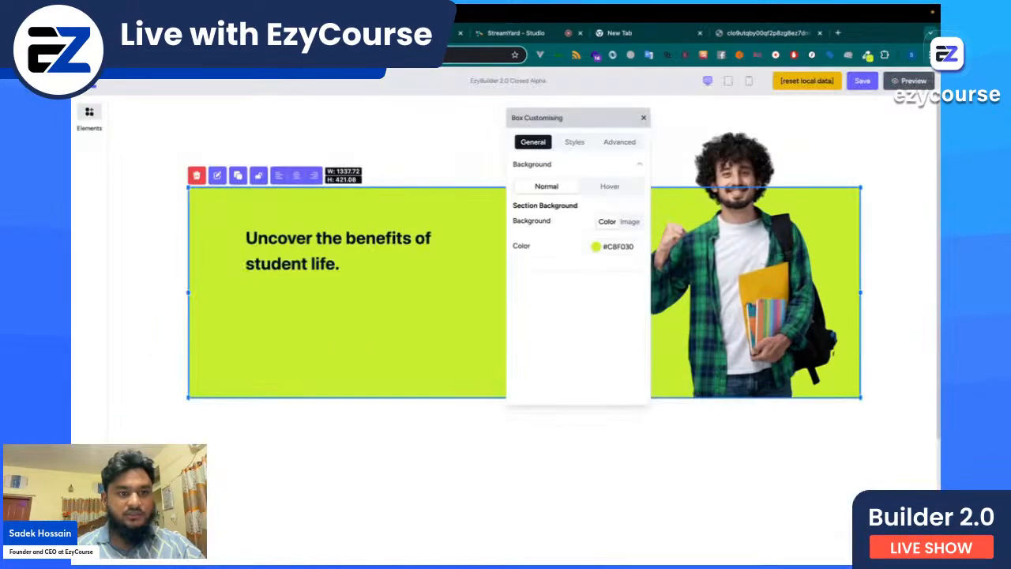
Step: Shift the green box with its heading slightly up and to the left, and close the box's settings
left_click(304, 264)
left_click(403, 312)
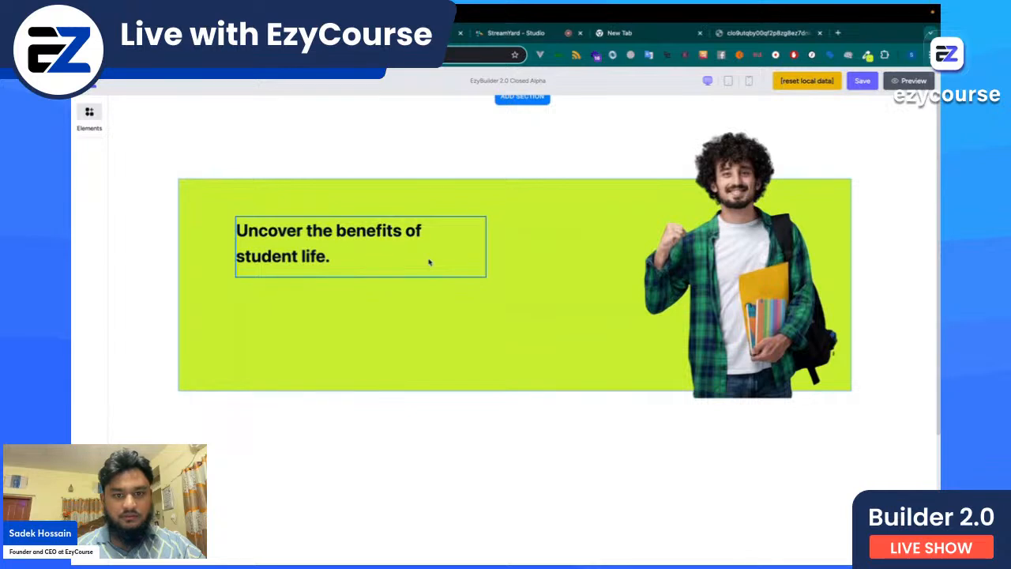
left_click(408, 194)
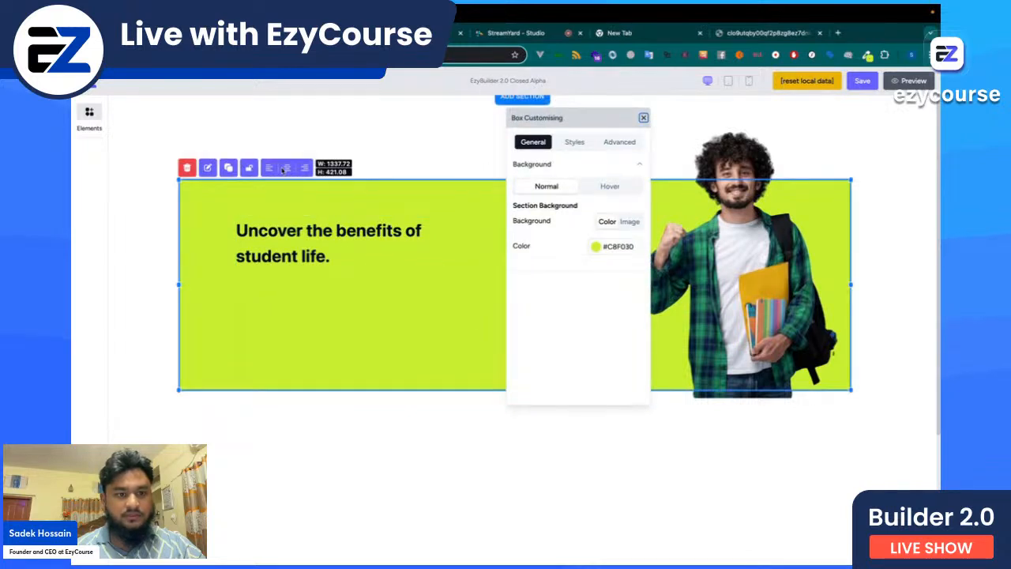
left_click(644, 119)
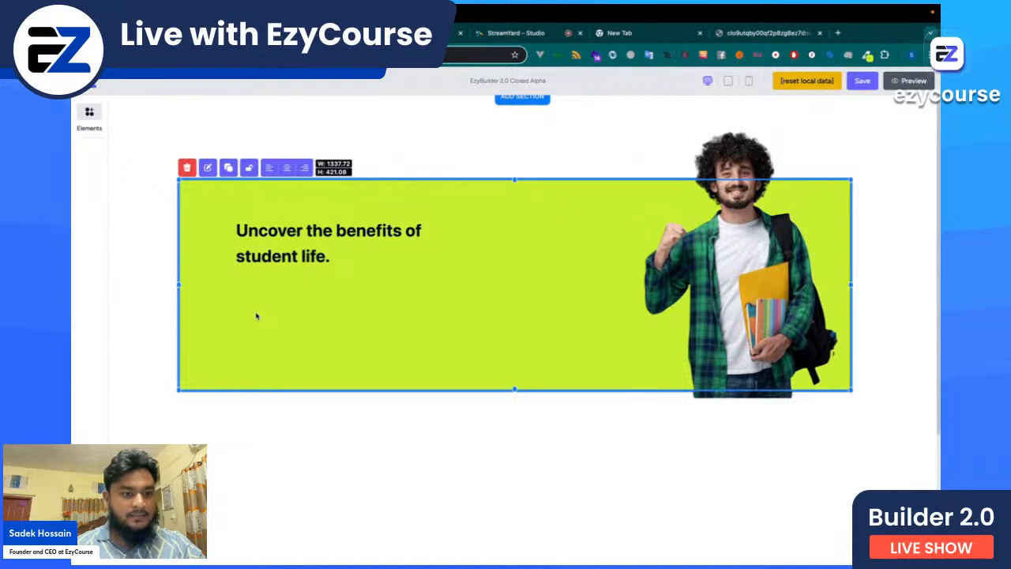
Step: Add a paragraph below the heading, replace its text with the copied description, and widen it to about 649 px
left_click(89, 114)
left_click(130, 158)
left_click_drag(197, 313, 278, 324)
left_click(279, 319)
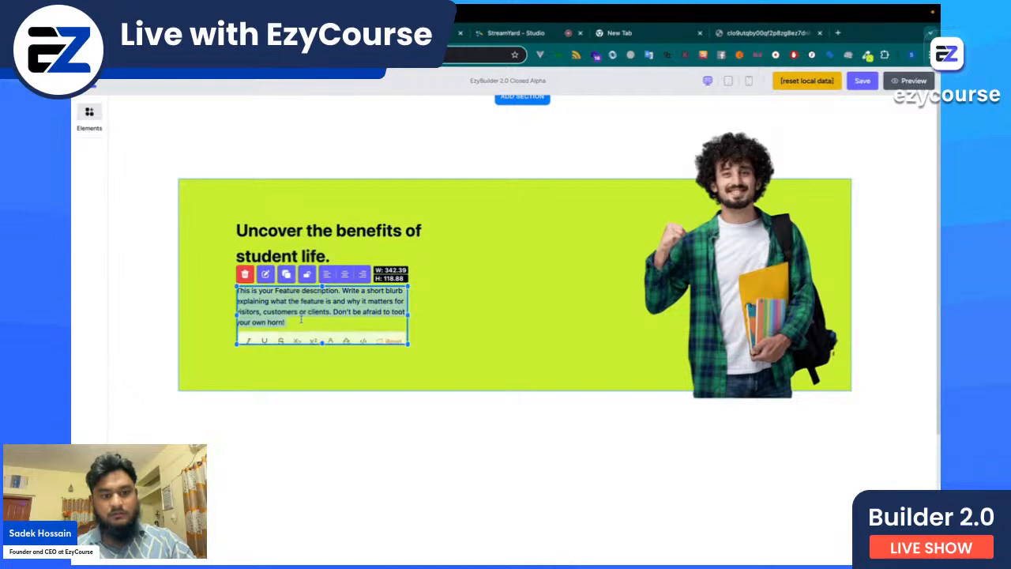
key("ctrl+v")
left_click_drag(408, 314, 562, 314)
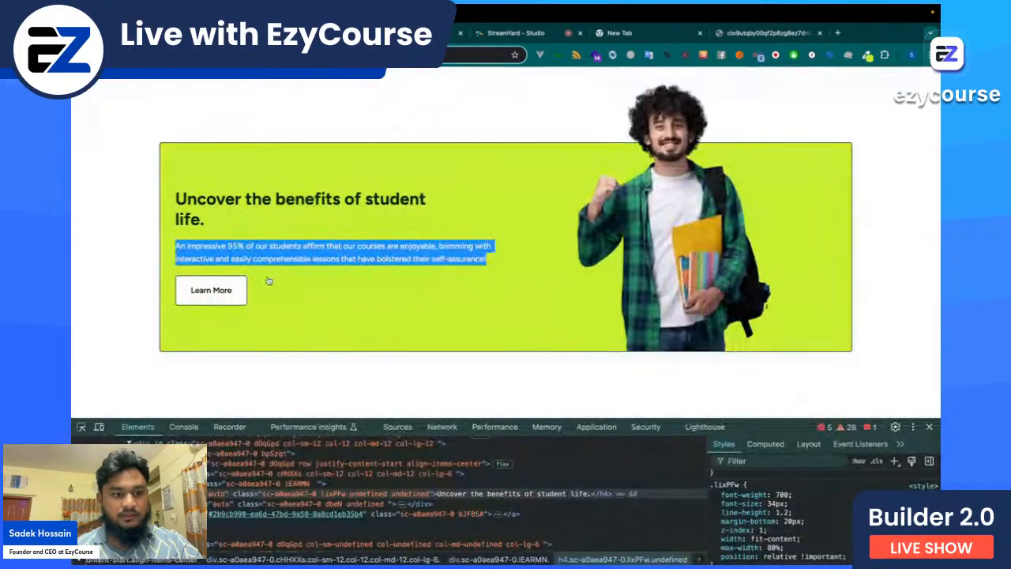
Step: Compare with the original banner and move the heading and description closer to the green box's left edge
left_click(337, 258)
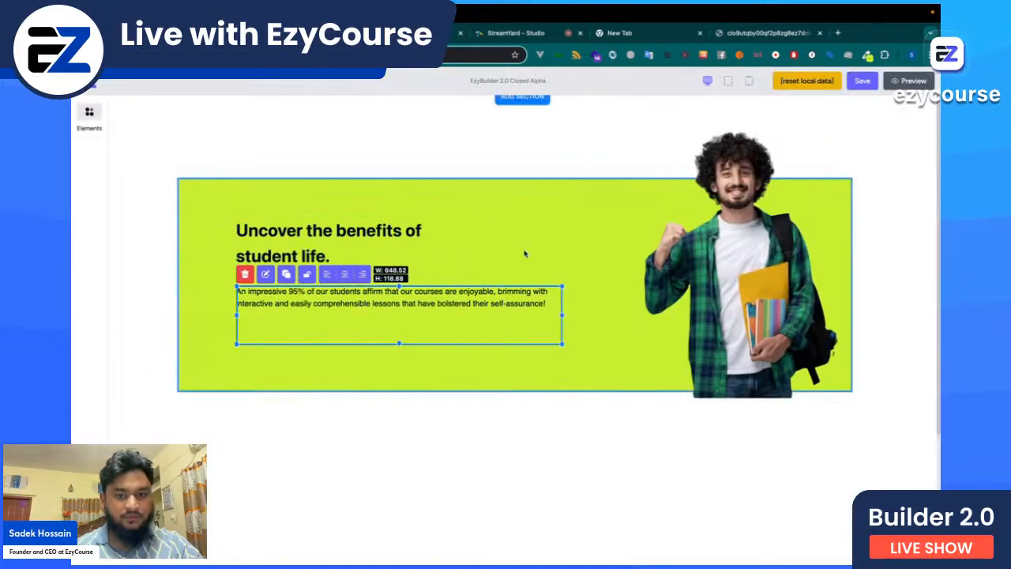
left_click(384, 255)
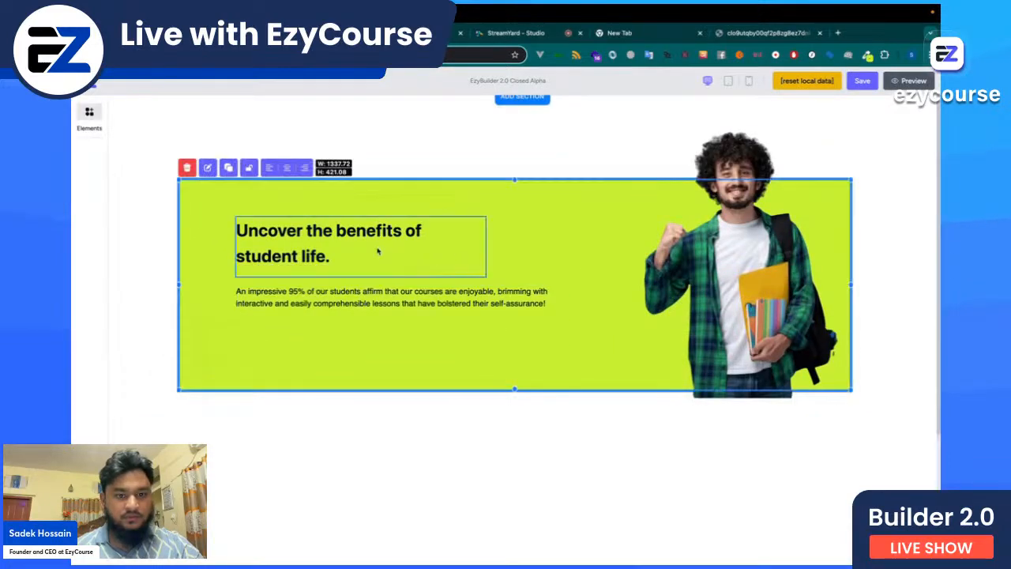
left_click_drag(408, 255, 376, 250)
left_click(417, 298)
left_click_drag(466, 325, 431, 319)
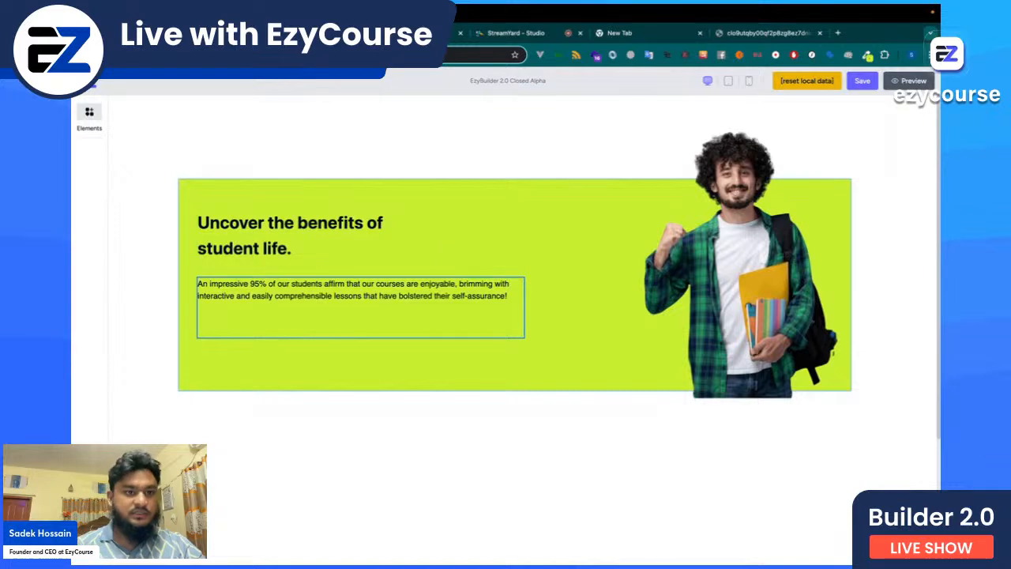
Step: Inspect the original description paragraph's font weight, size and line height in the developer tools
key("ctrl+Tab")
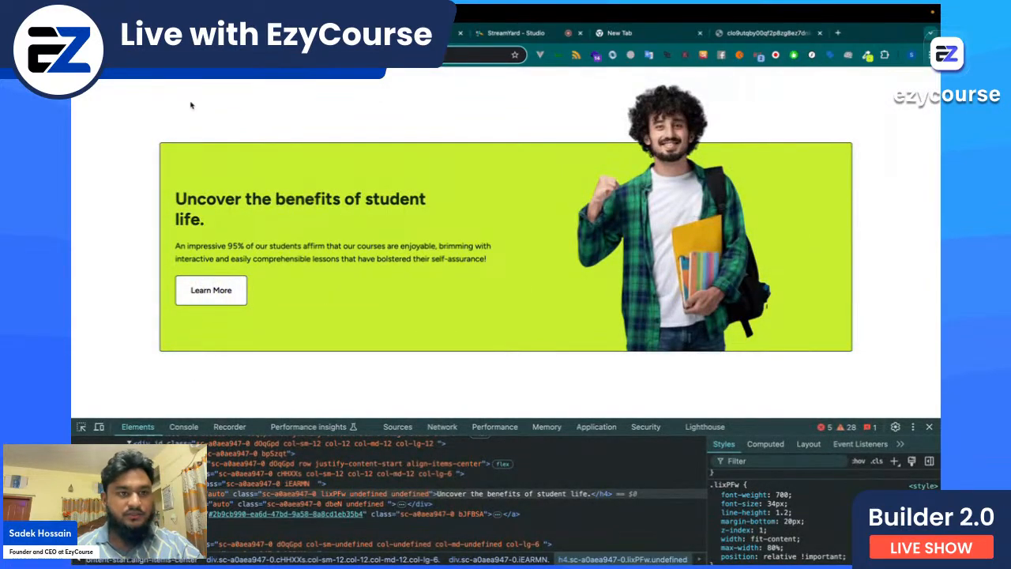
left_click(278, 257)
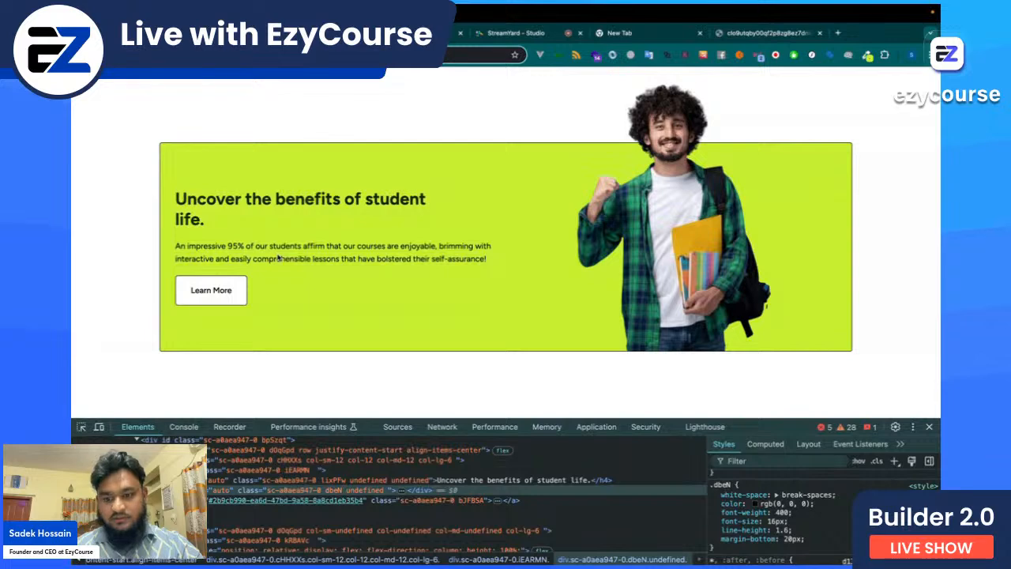
key("ctrl+shift+Tab")
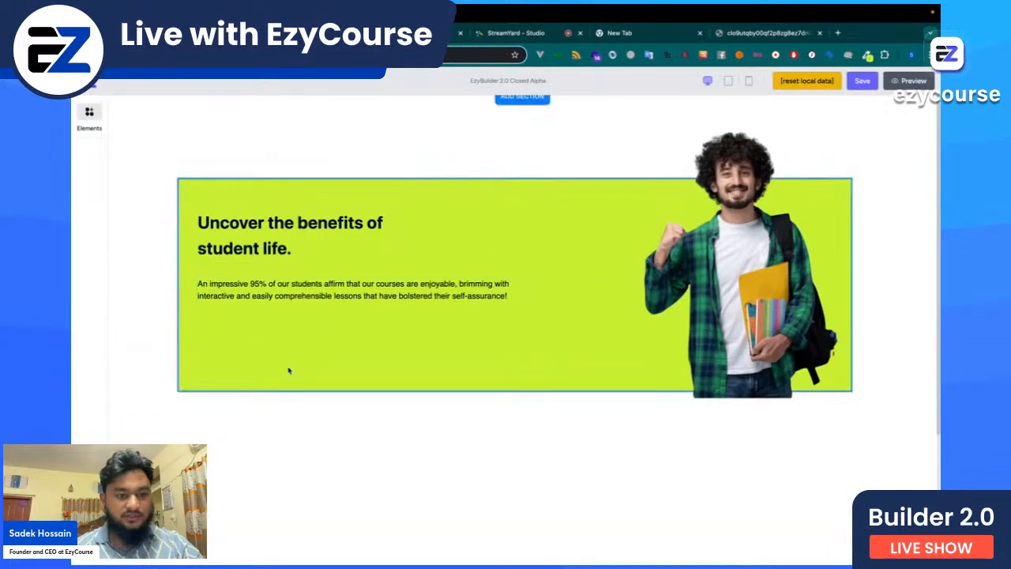
Step: Shorten the description paragraph's frame to about 74 px high
left_click(314, 333)
left_click_drag(361, 336, 361, 314)
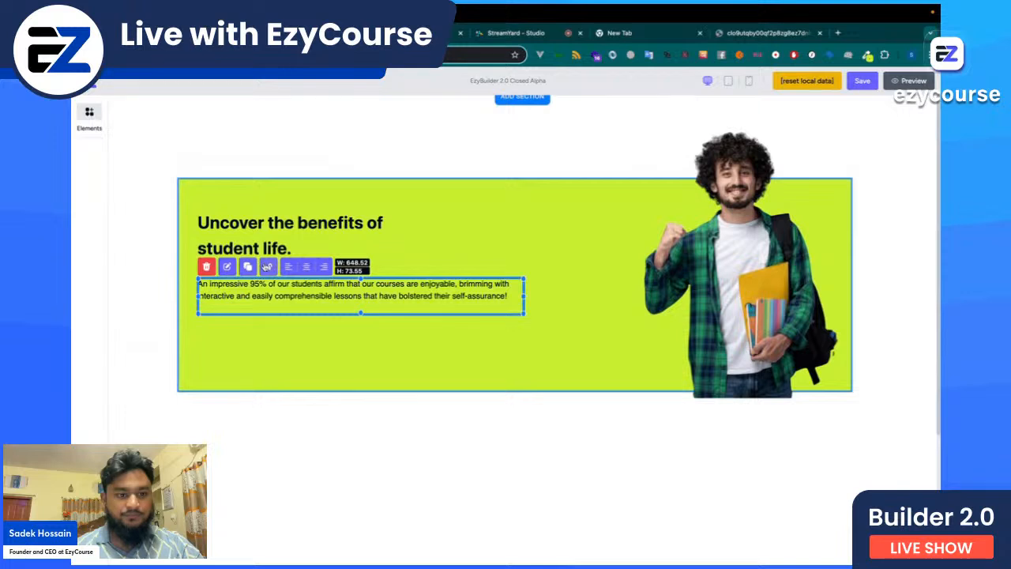
left_click(269, 267)
left_click(269, 237)
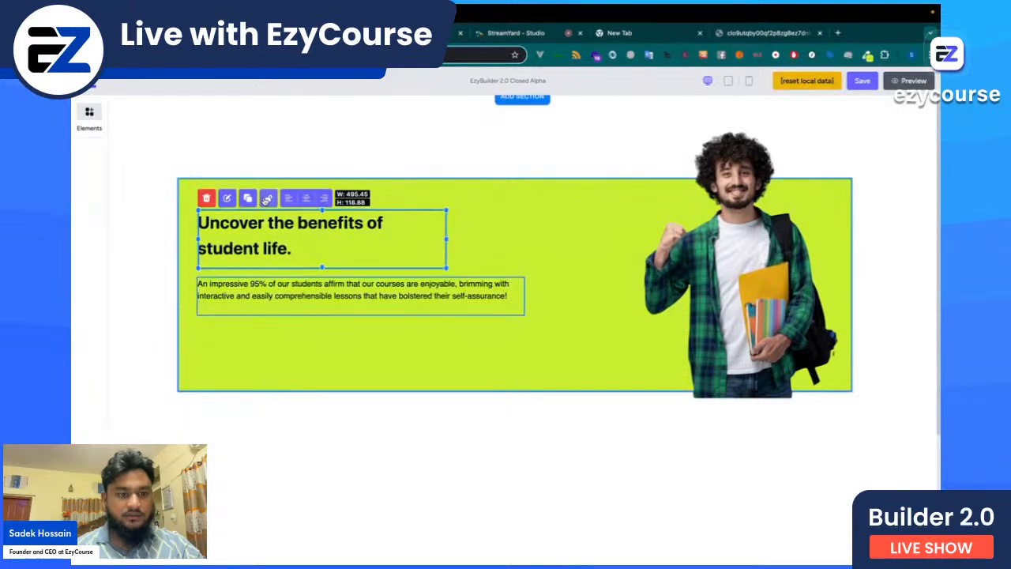
Step: Add a button element to the green box and place it below the description, lined up with the text's left edge
left_click(239, 346)
left_click(89, 113)
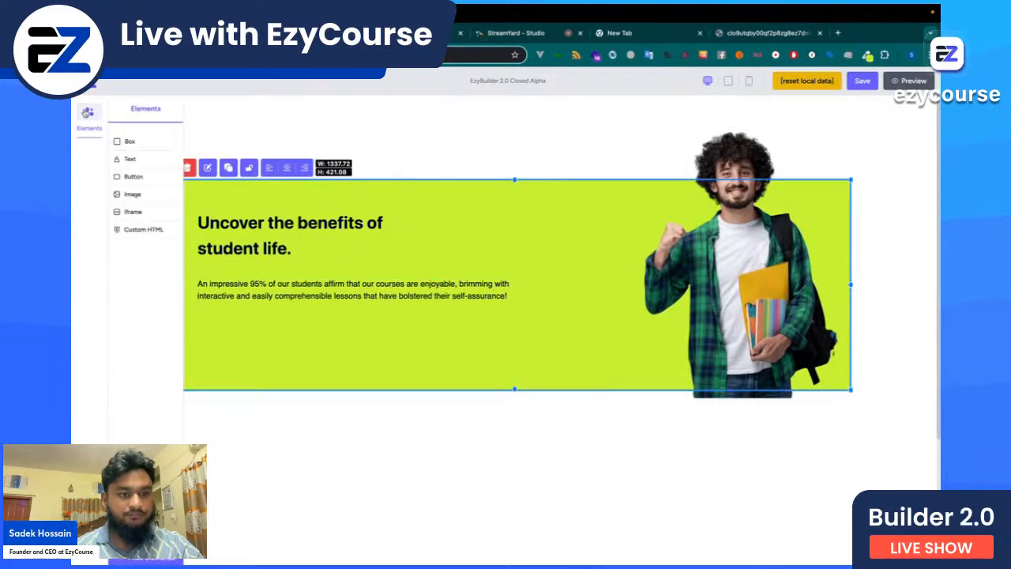
left_click(131, 177)
left_click_drag(213, 148, 226, 341)
Step: Inspect the original banner's Learn More button in the developer tools for its size, font, colours and padding
left_click(264, 34)
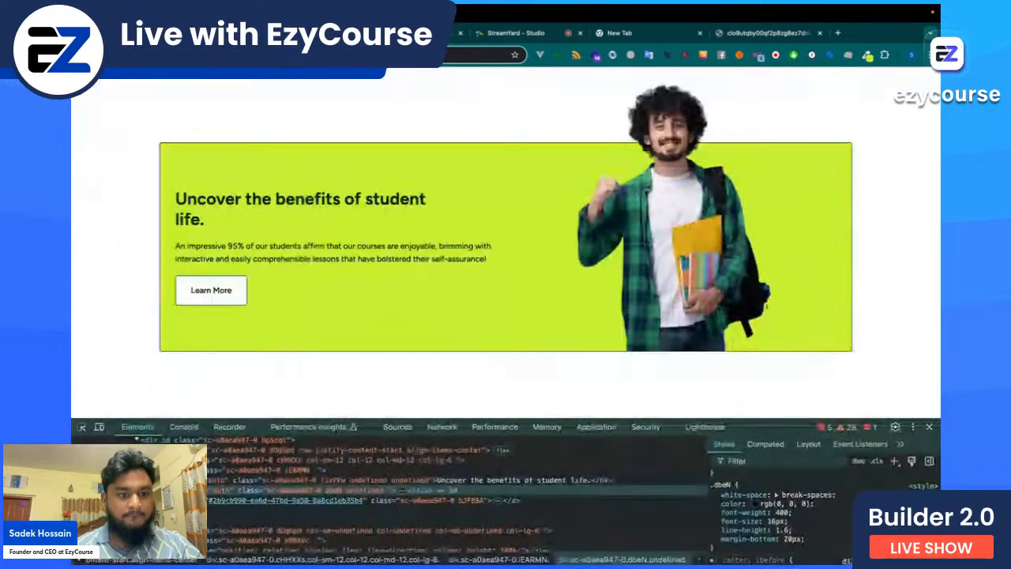
left_click(83, 427)
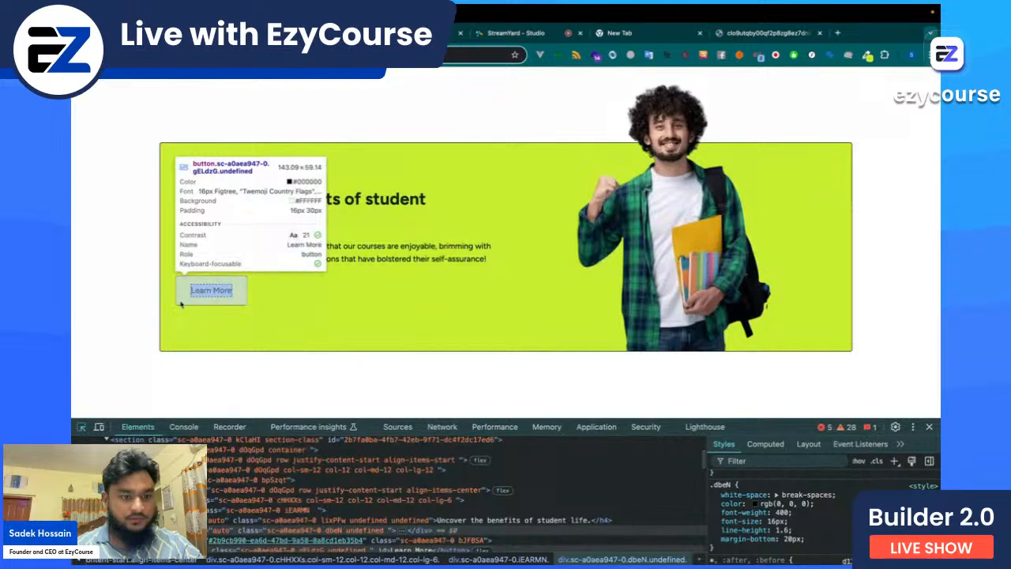
left_click(180, 302)
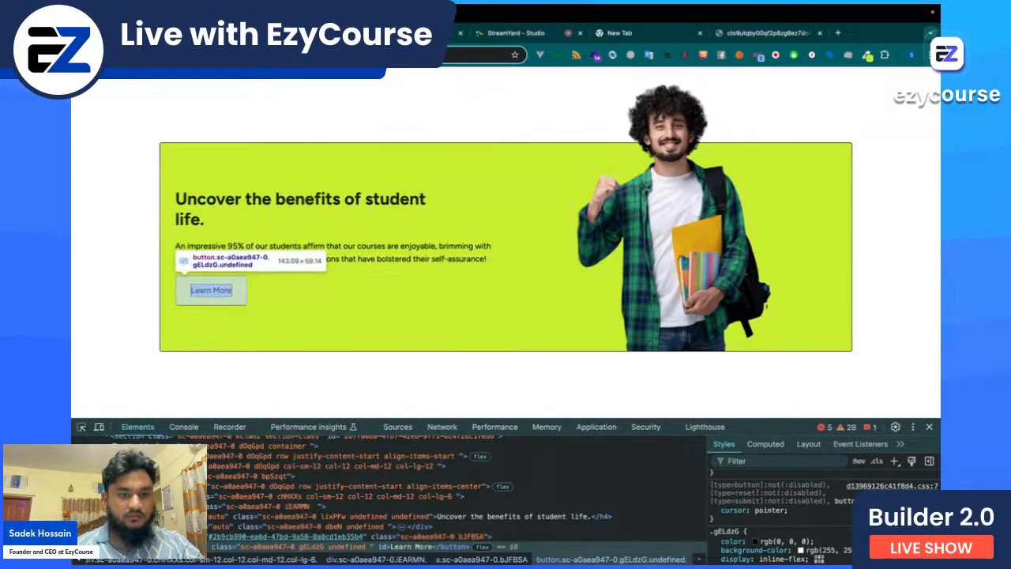
key("alt+Tab")
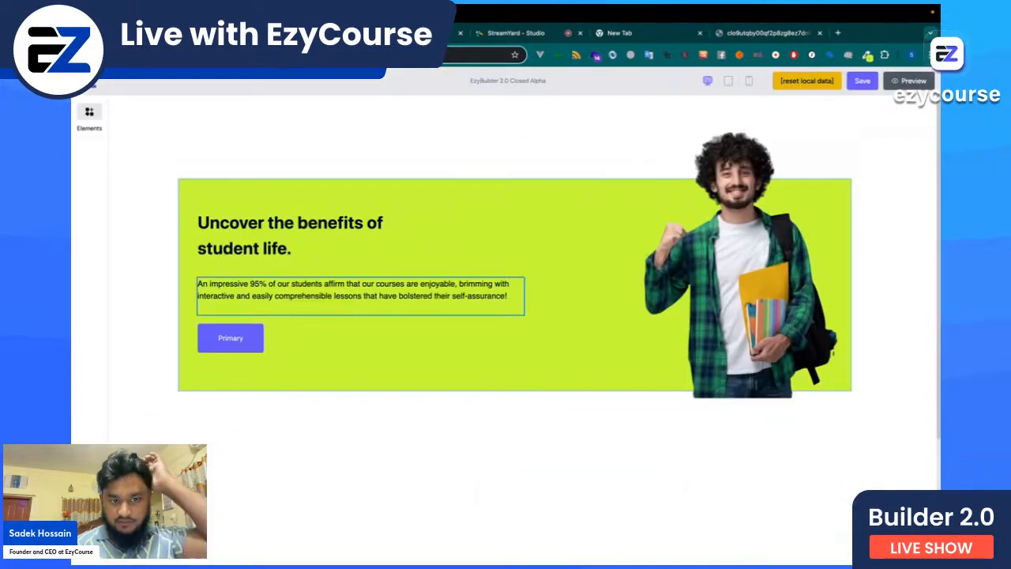
Step: Widen the new button below the description to about 151 px
left_click(255, 342)
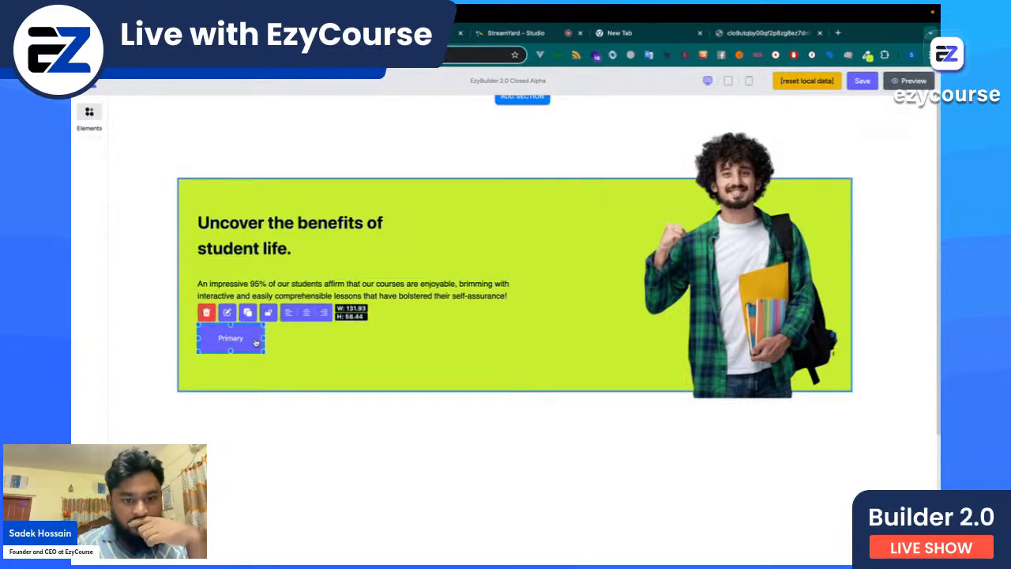
left_click_drag(262, 338, 237, 352)
left_click(320, 352)
left_click(247, 345)
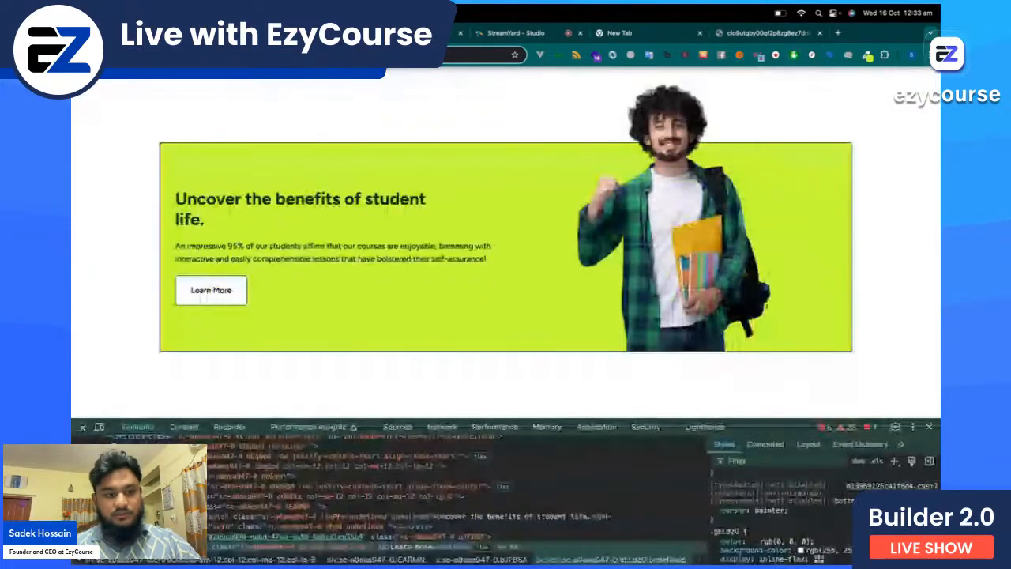
Step: Sample the original Learn More button's background colour with the eyedropper to copy its hex code
left_click(867, 56)
left_click(830, 71)
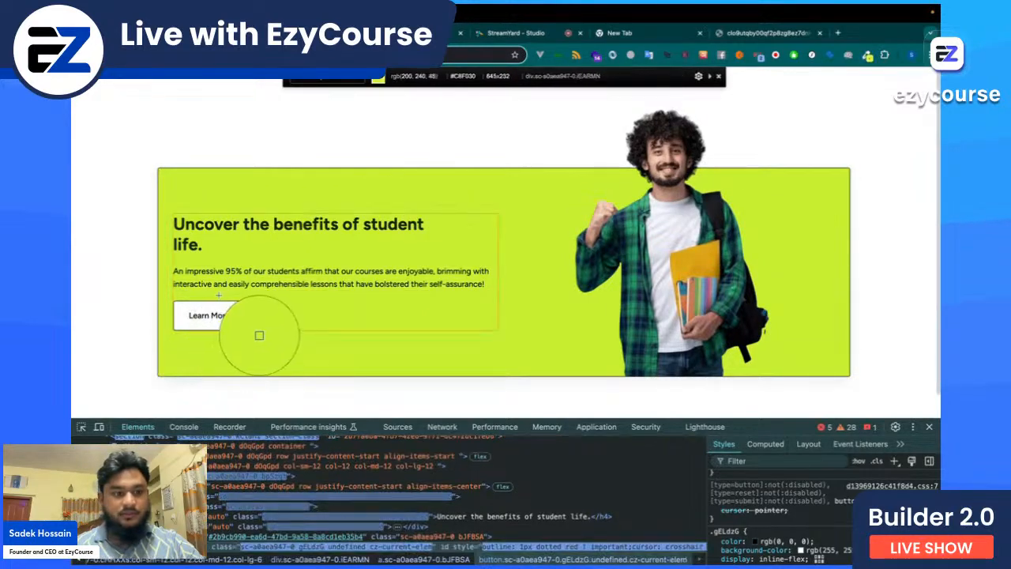
left_click(237, 324)
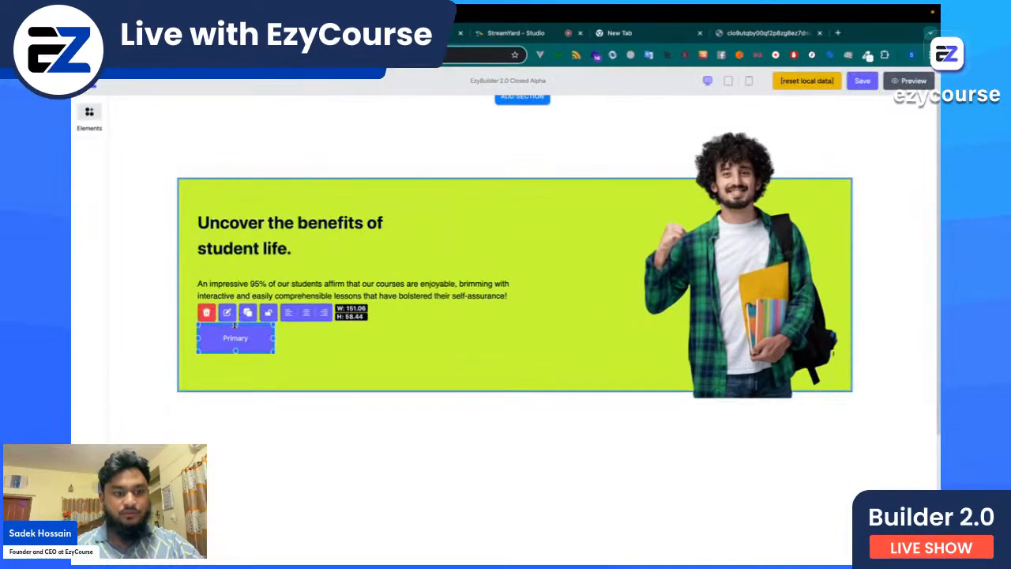
Step: Open the new button's settings and change its text to "Learn More"
left_click(227, 312)
left_click_drag(559, 221, 507, 225)
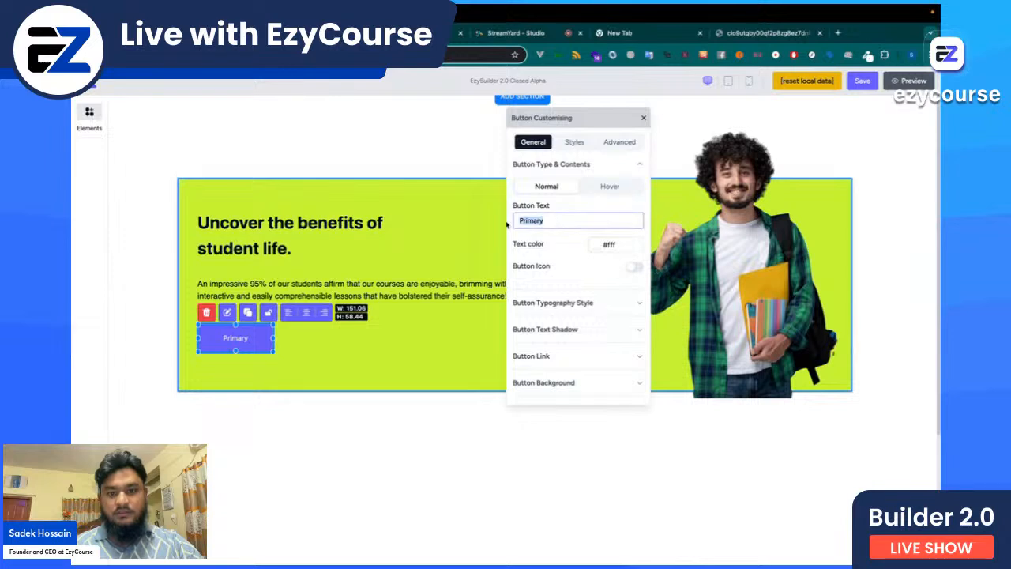
type("LEARN")
key("BackSpace")
key("BackSpace")
key("BackSpace")
key("BackSpace")
type("earn Mo")
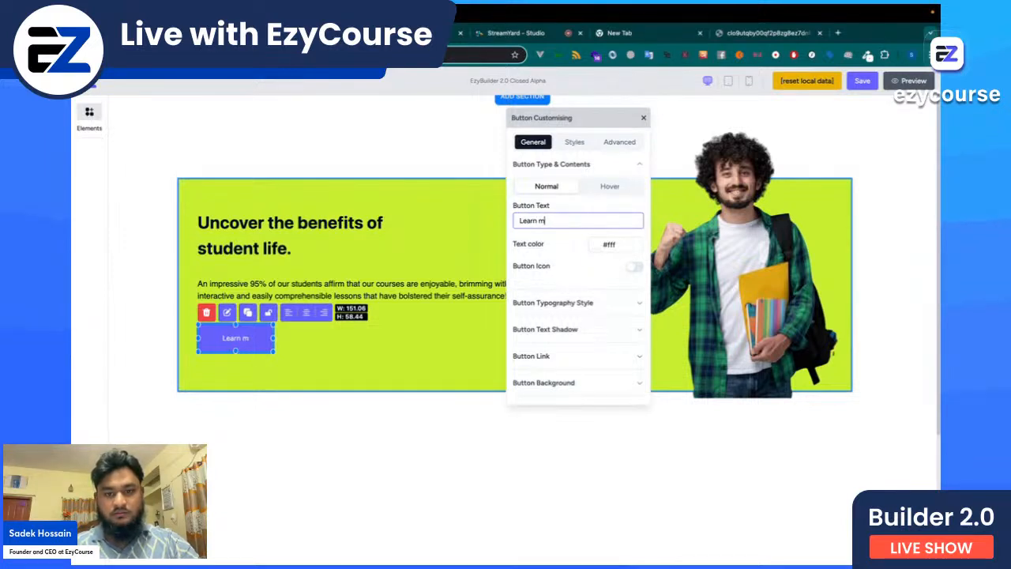
type("re")
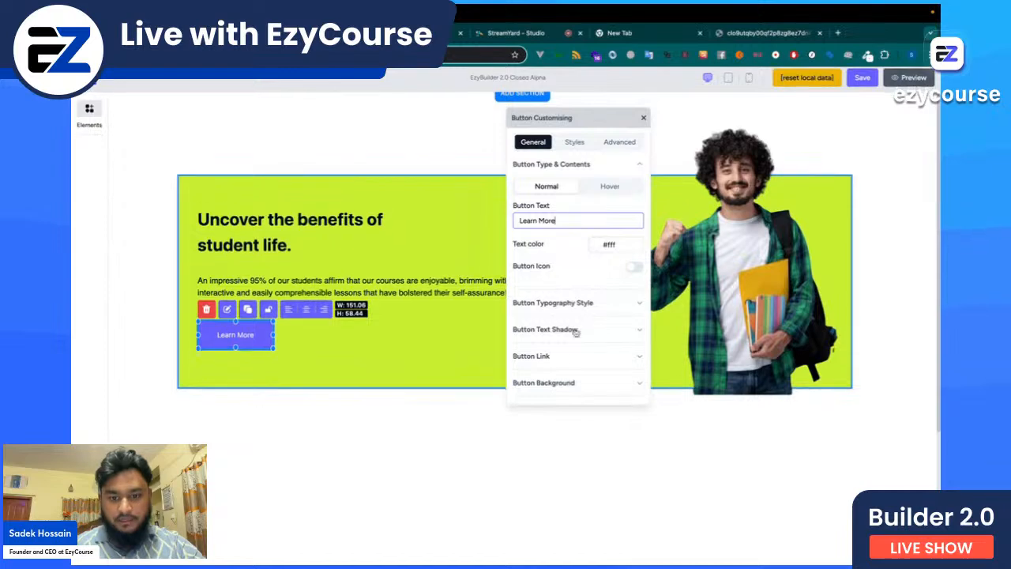
Step: Set the Learn More button's background colour to the copied #FFFFFF
left_click(545, 382)
left_click(596, 376)
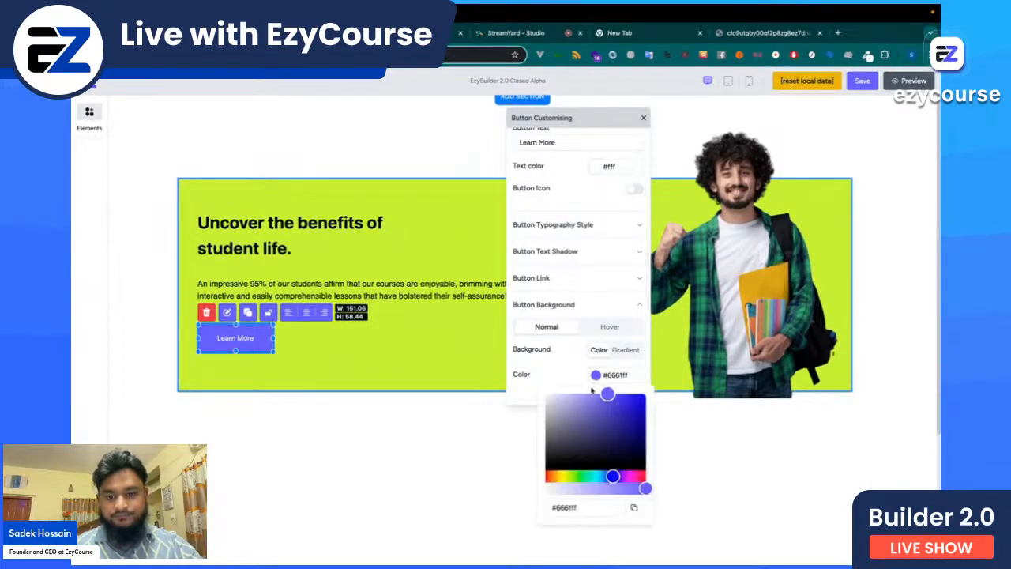
left_click_drag(585, 503, 545, 504)
key("ctrl+v")
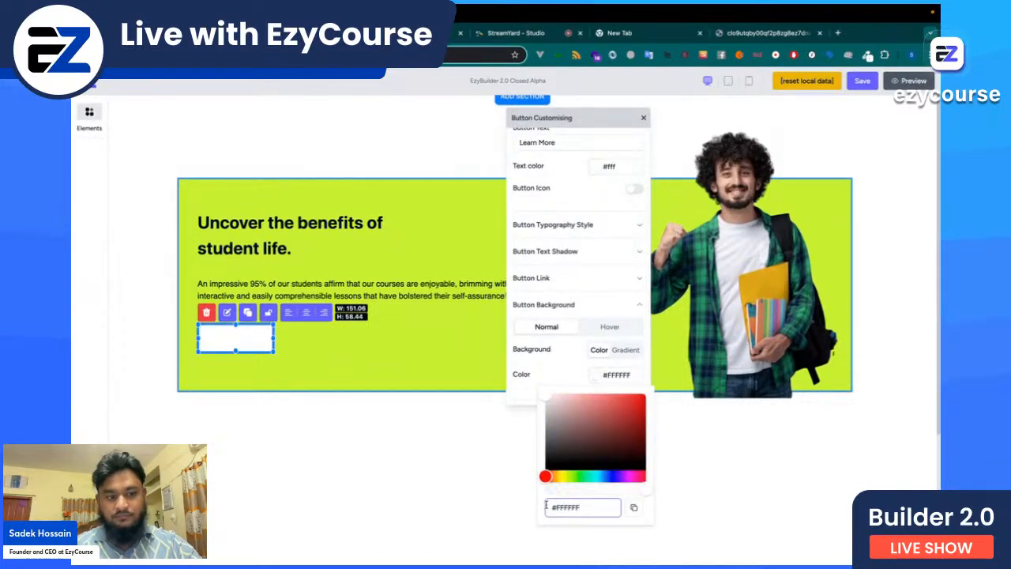
Step: Look through the button's typography options and try near-black #0d0c0c and pale pink #ffeaea as its background colour
left_click(555, 231)
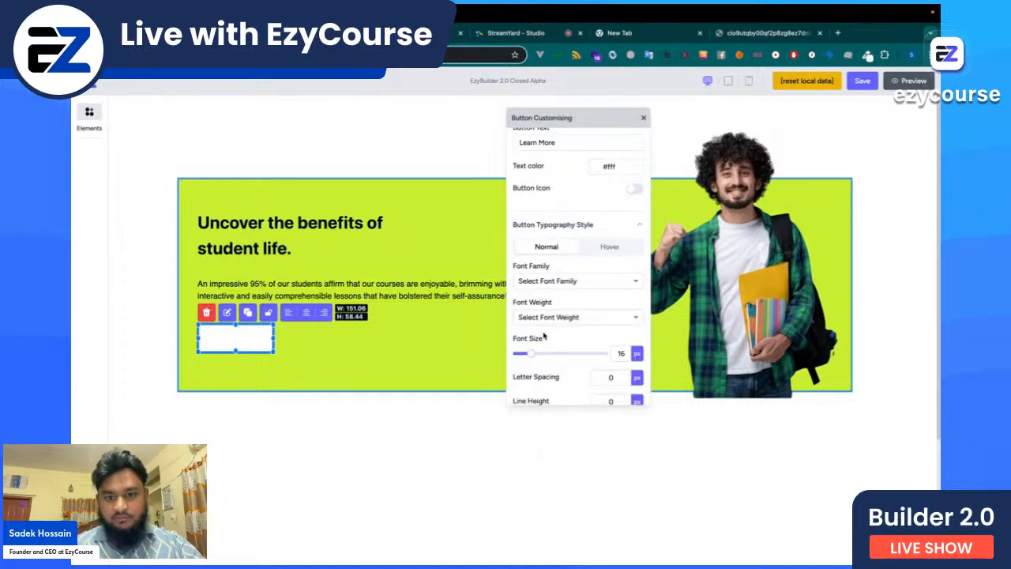
scroll(544, 334, "down", 3)
scroll(577, 255, "up", 2)
scroll(579, 280, "down", 2)
scroll(579, 280, "down", 2)
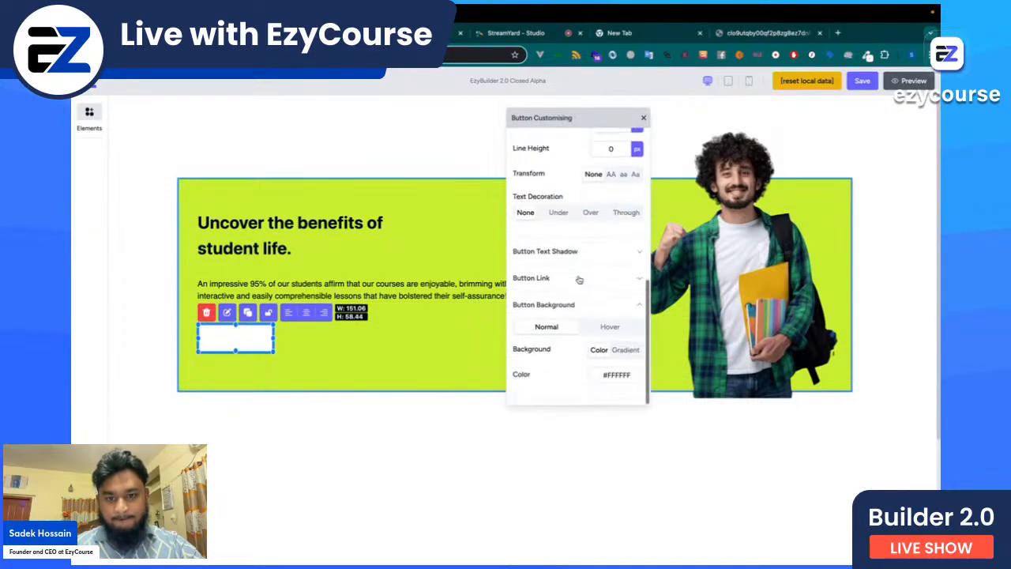
left_click(598, 377)
left_click(553, 461)
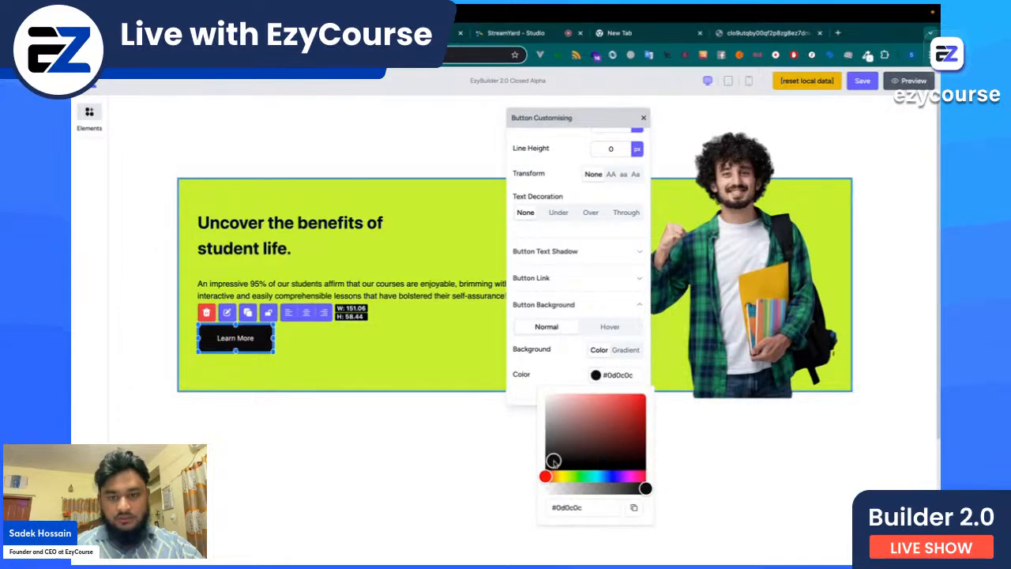
left_click_drag(554, 460, 553, 394)
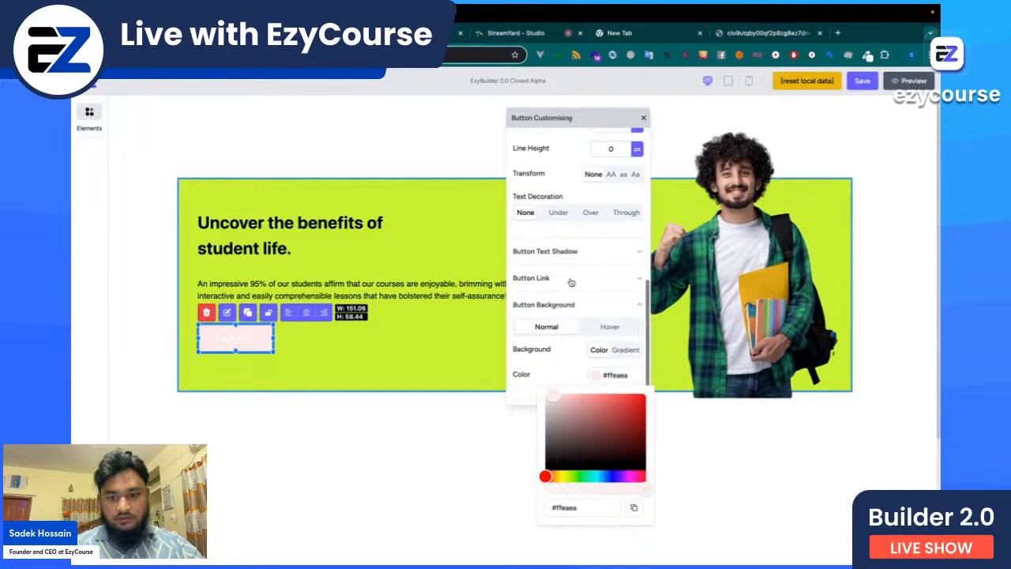
left_click(562, 305)
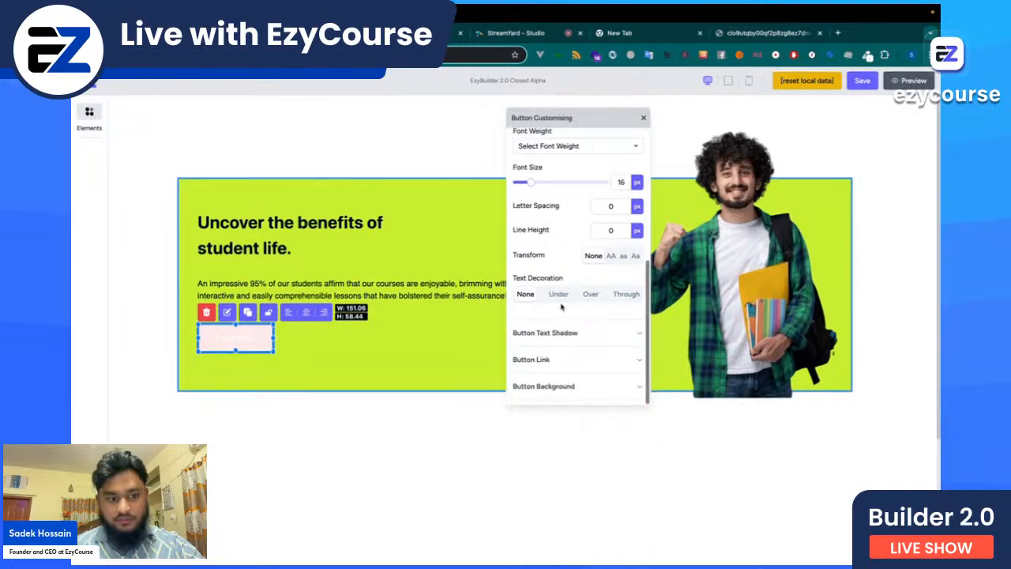
Step: Restore the Learn More button's background colour to #FFFFFF and close the colour picker
left_click(593, 386)
left_click(594, 376)
triple_click(582, 507)
type("#FFFFFF")
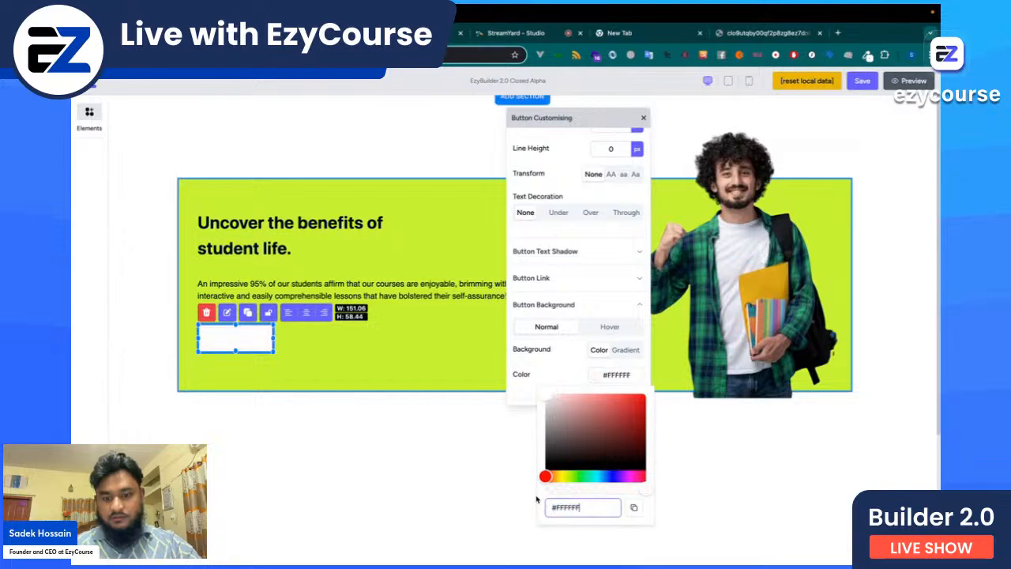
left_click(490, 472)
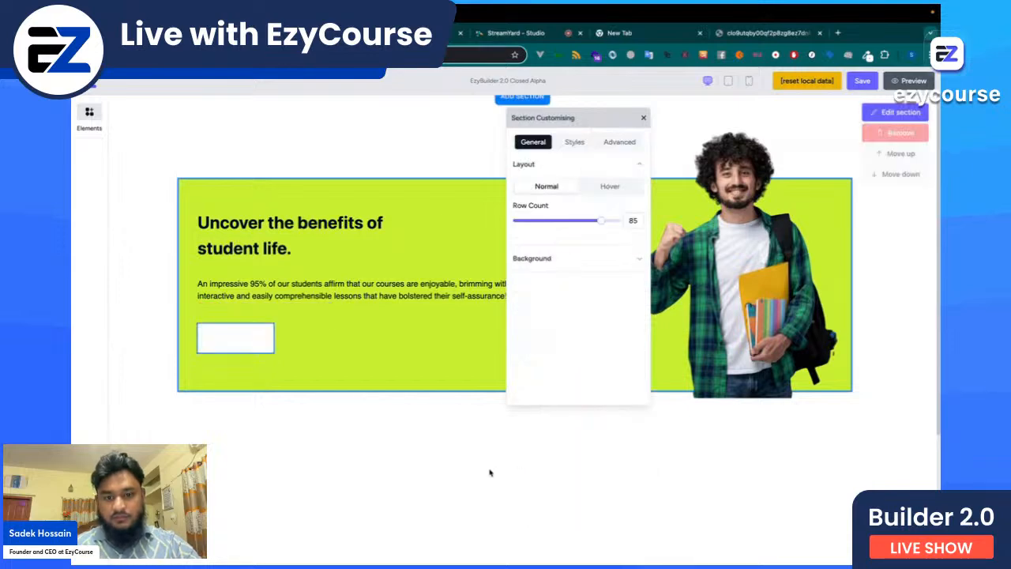
Step: Set the Learn More button's text colour to near-black #0f0f0f
left_click(241, 340)
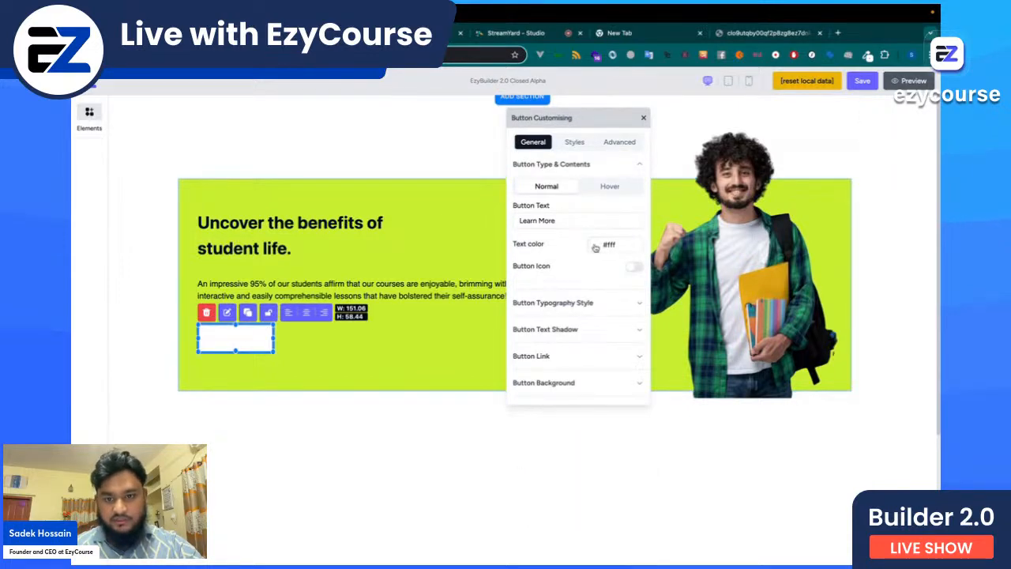
left_click(594, 246)
left_click_drag(558, 314, 544, 330)
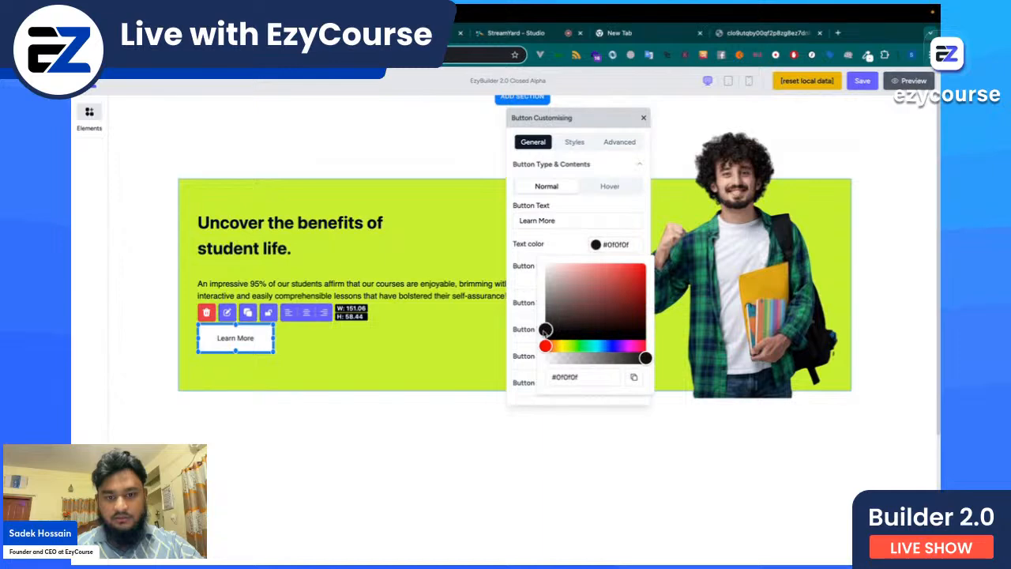
left_click(521, 280)
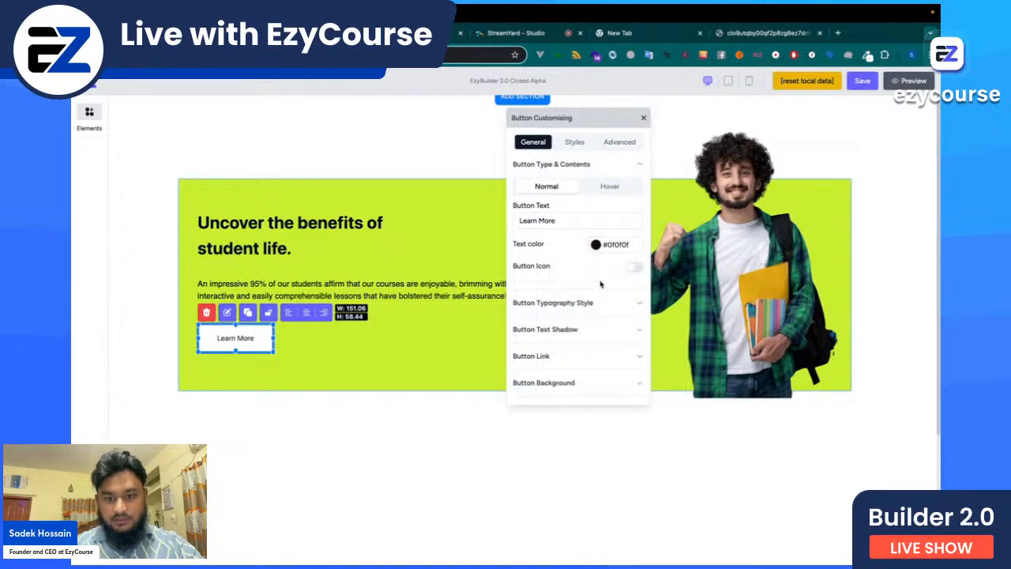
Step: Increase the Learn More button's font size to 17 px in its typography settings
left_click(576, 302)
scroll(572, 308, "down", 3)
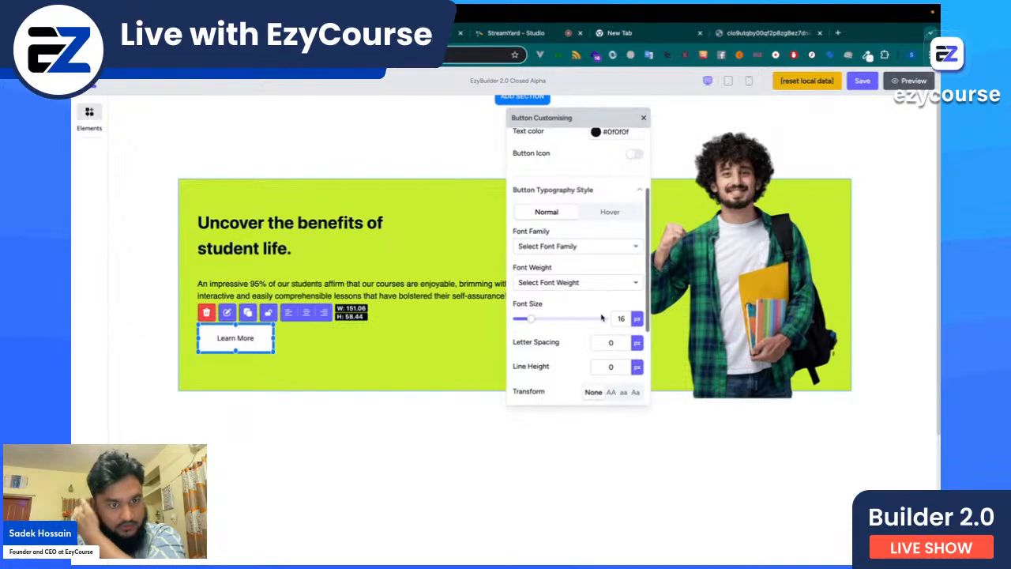
left_click(619, 317)
key("Up")
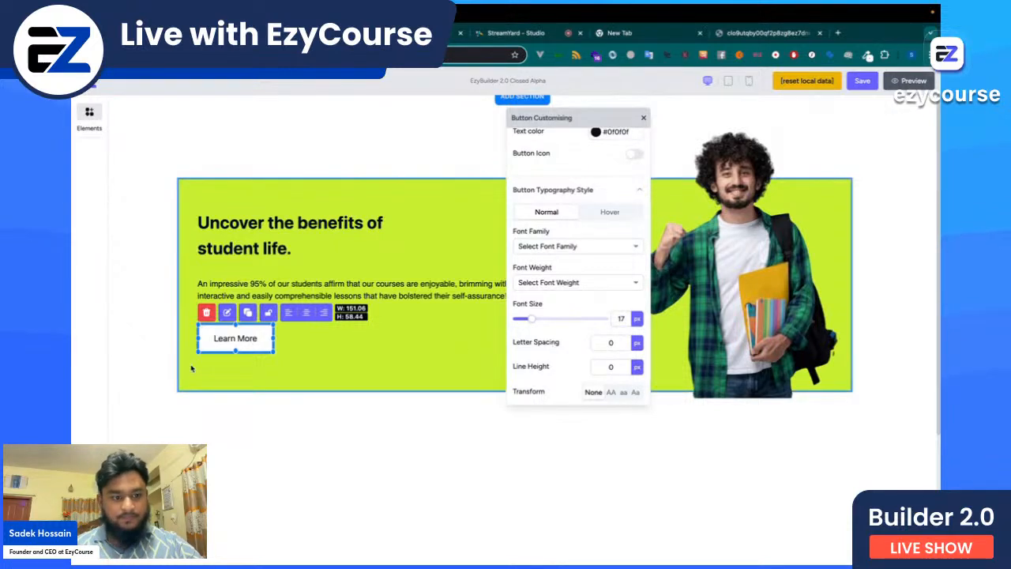
Step: Compare the green box with the original banner and give it a thin solid border in black #000000
left_click(327, 360)
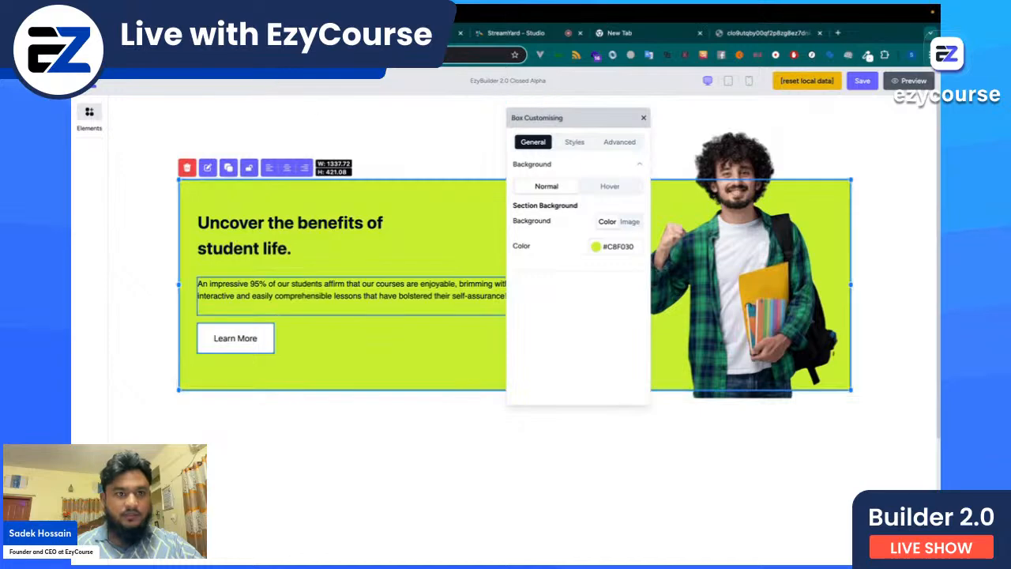
key("ctrl+Tab")
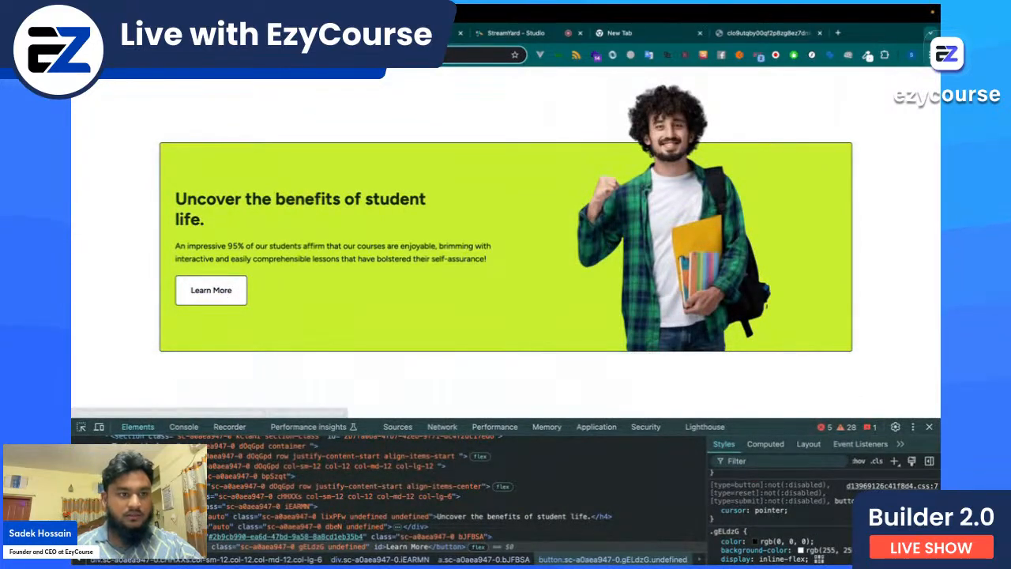
key("ctrl+shift+Tab")
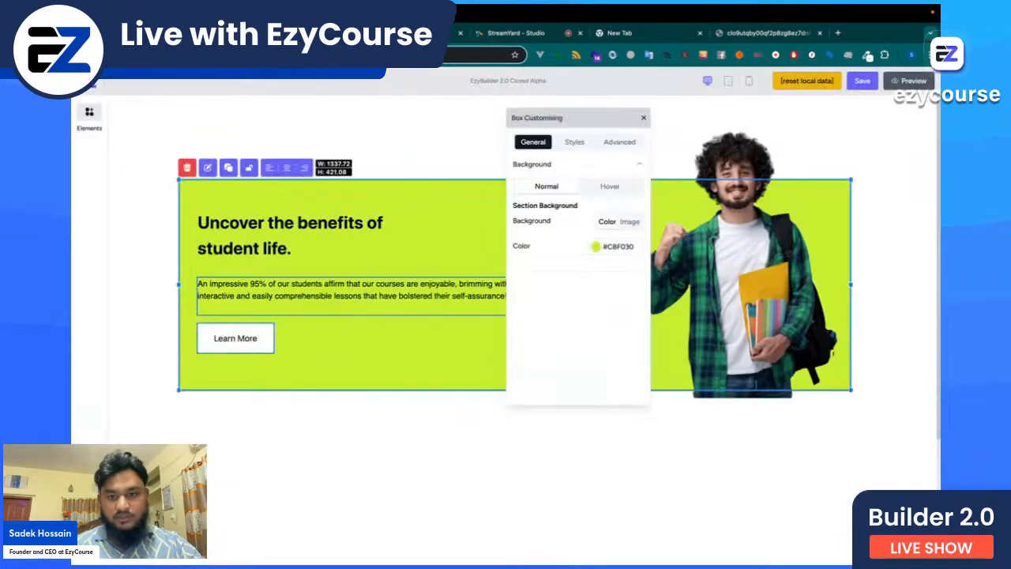
left_click(576, 146)
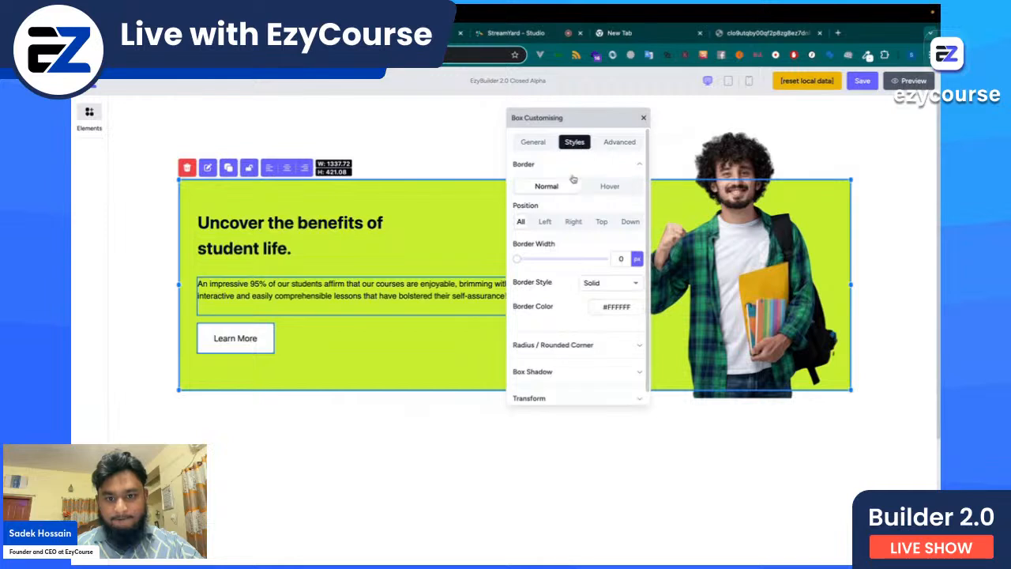
left_click(594, 309)
mouse_move(560, 385)
left_mouse_down()
mouse_move(551, 336)
mouse_move(545, 397)
left_mouse_up()
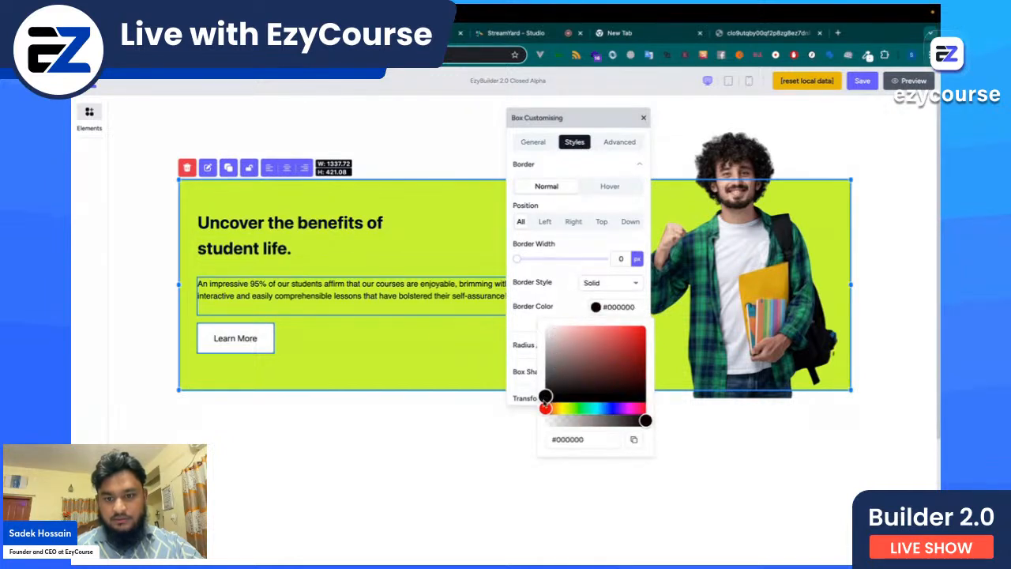
left_click(621, 259)
left_click(561, 273)
Step: Save the page and open the preview of the recreated banner
left_click(864, 87)
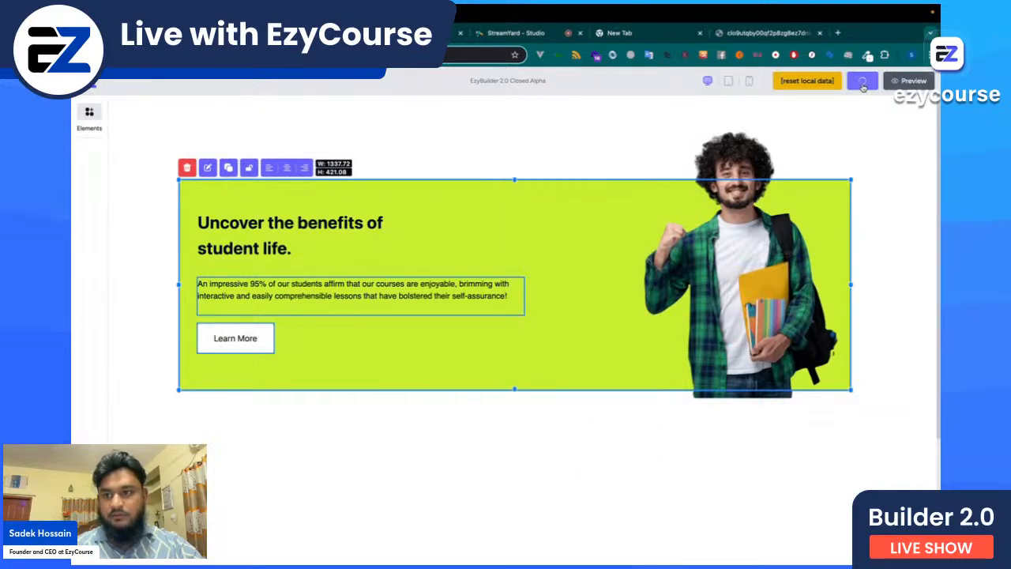
left_click(908, 80)
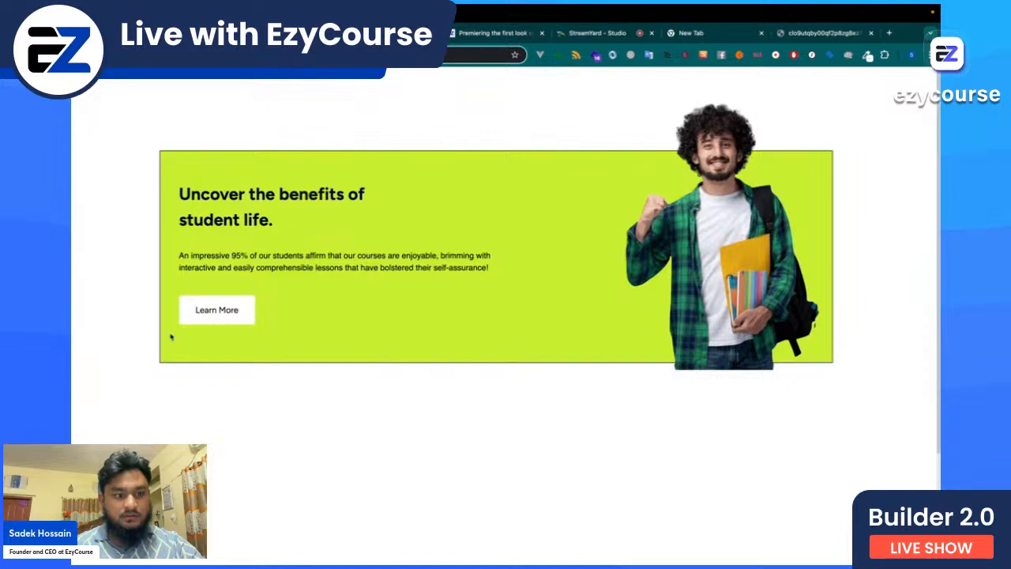
Step: Set the Learn More button's border colour to black #000000, and save and preview the page
key("Escape")
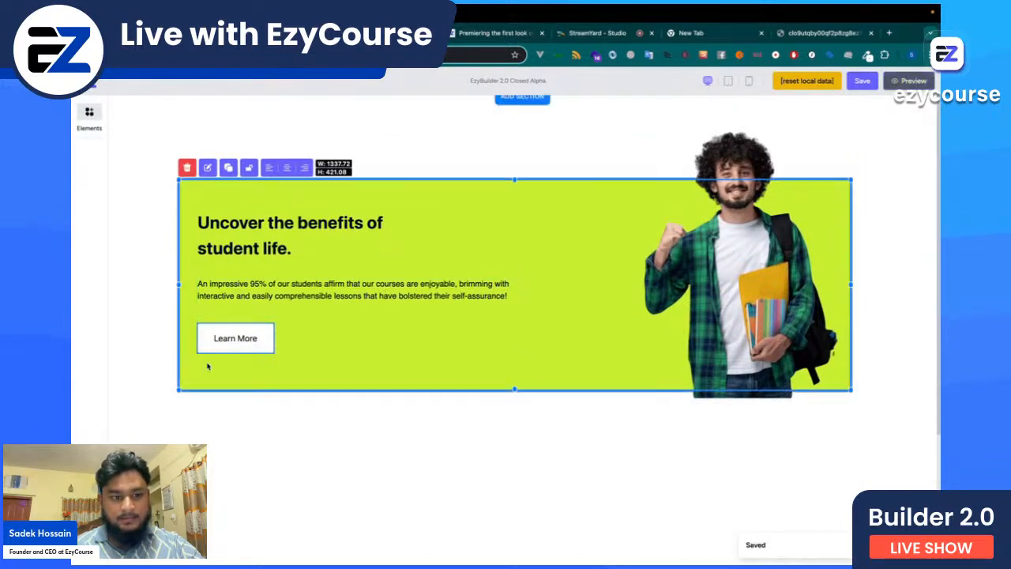
left_click(220, 352)
left_click(227, 312)
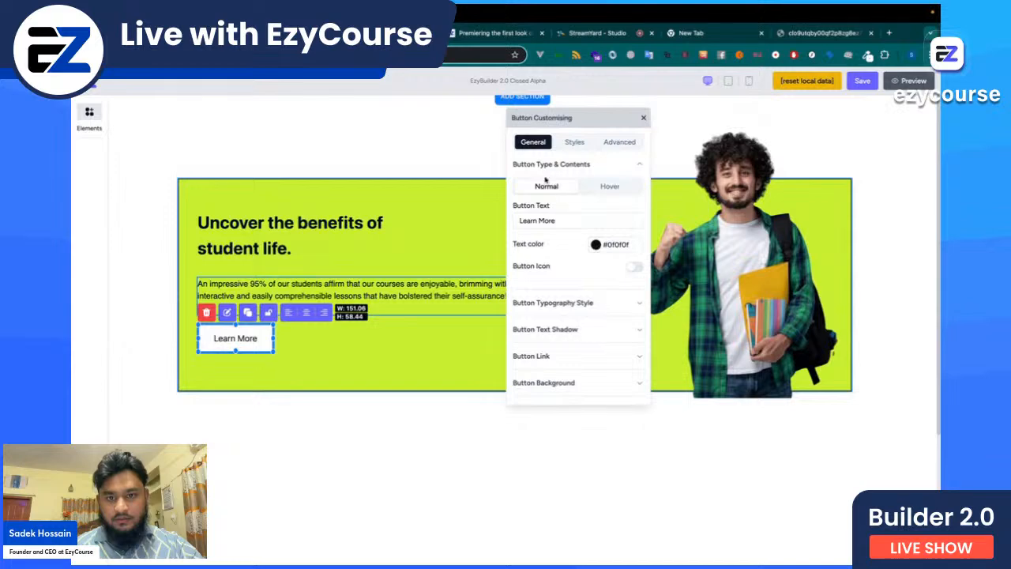
left_click(574, 142)
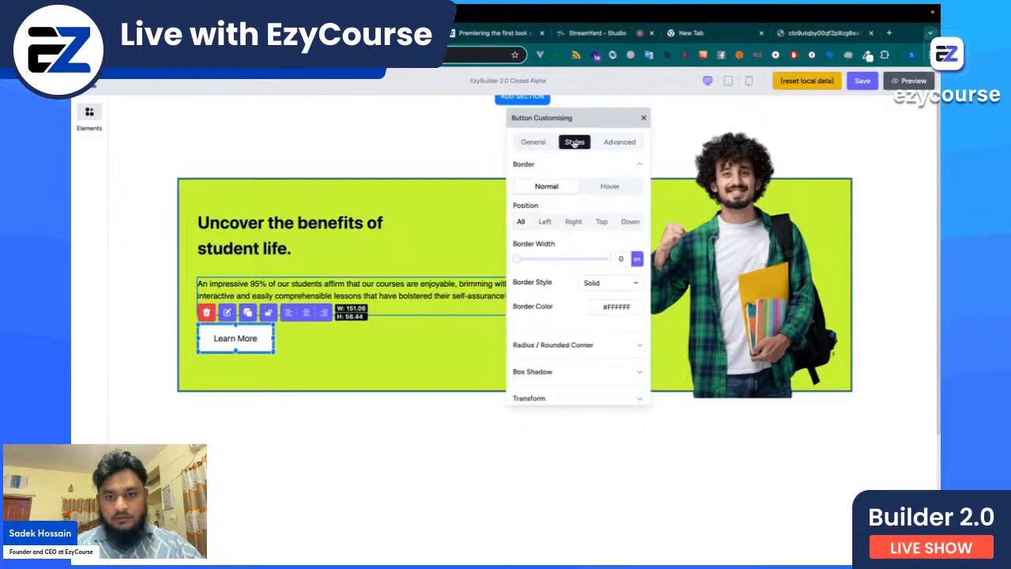
left_click(595, 307)
left_click_drag(550, 367, 545, 396)
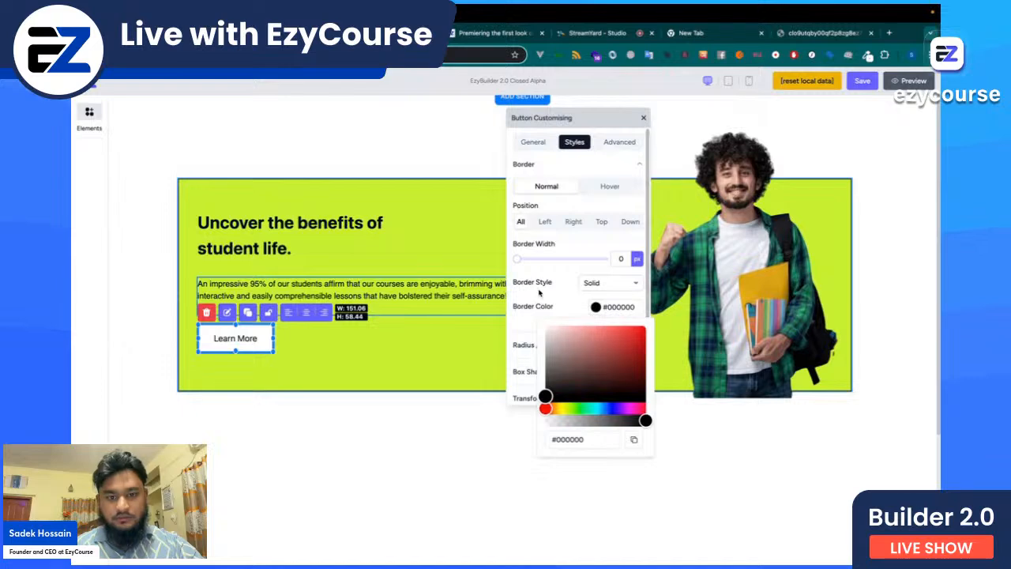
left_click(462, 352)
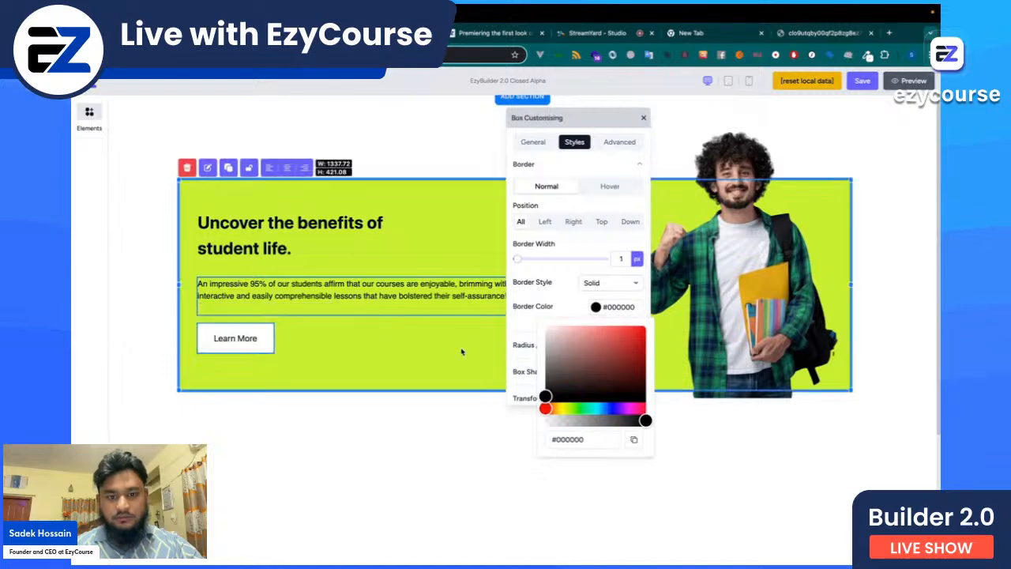
left_click(861, 80)
left_click(909, 81)
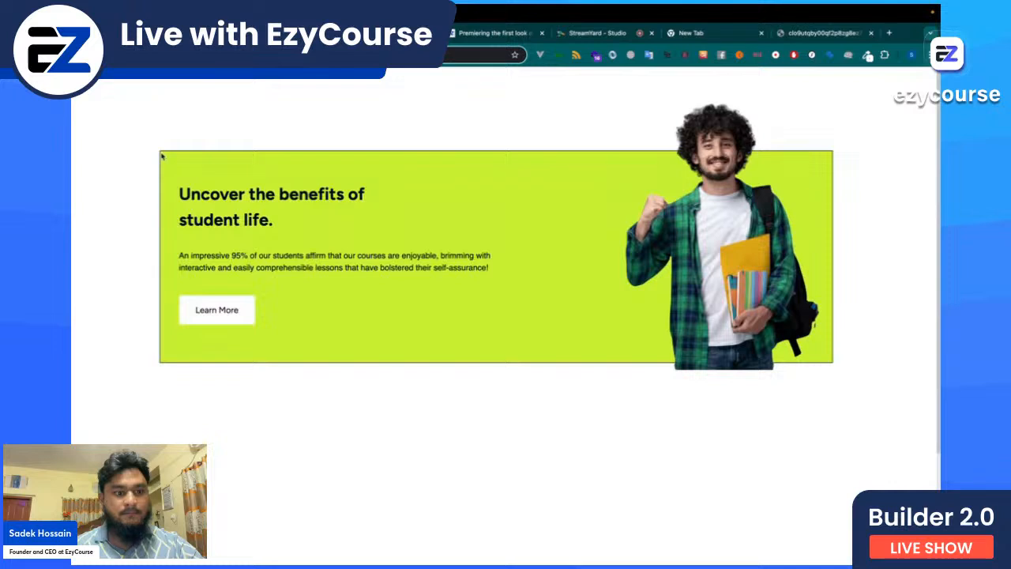
Step: Set the Learn More button's border width to 1 px
key("Escape")
left_click(235, 338)
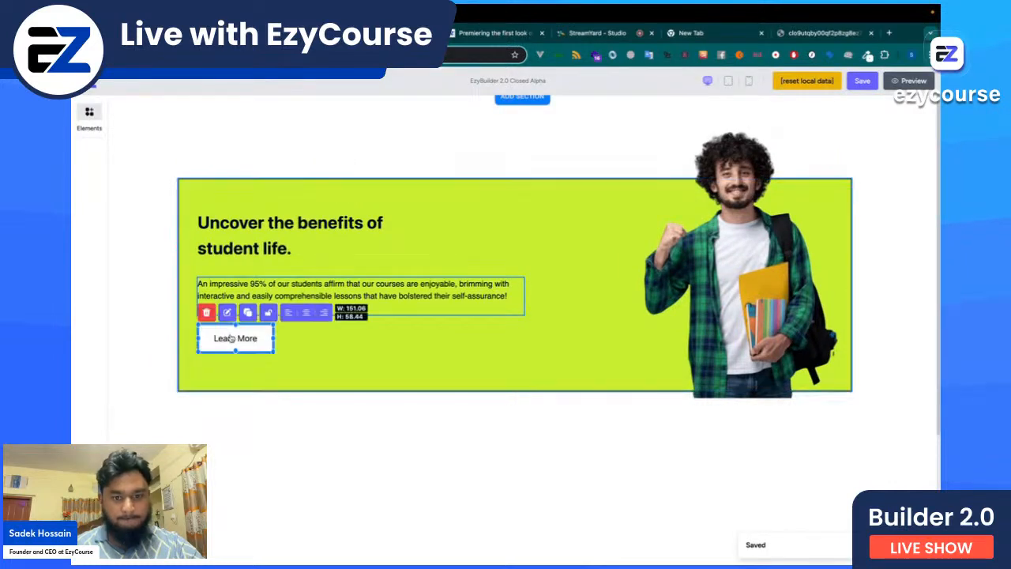
left_click(227, 312)
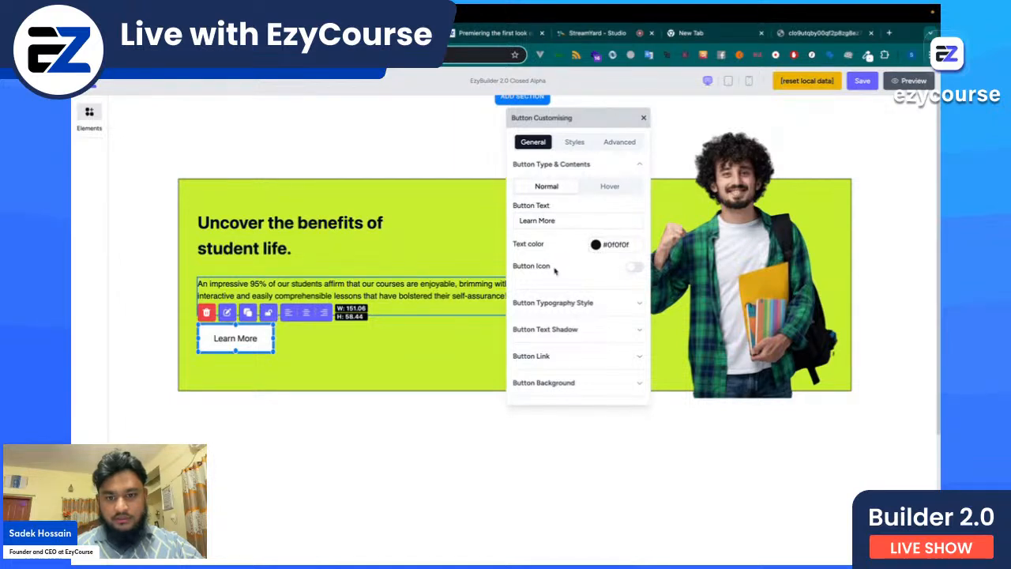
left_click(581, 146)
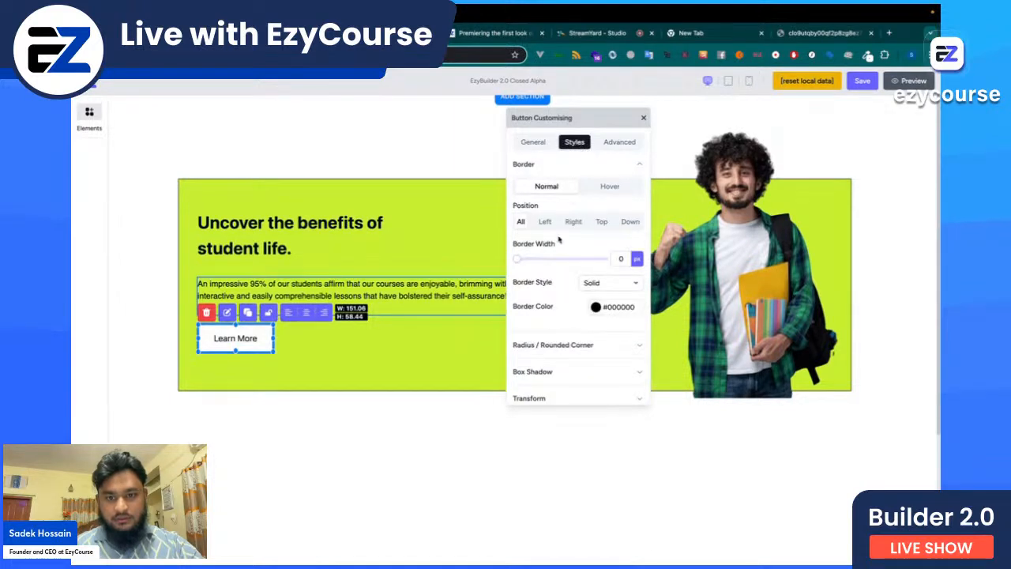
left_click(622, 260)
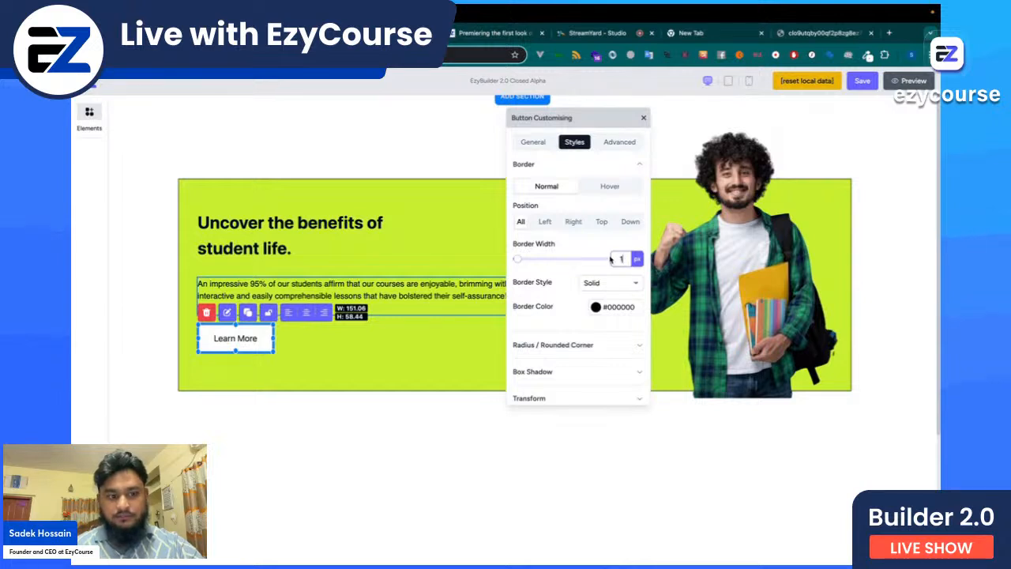
type("1")
left_click(445, 342)
Step: Save the page and compare the preview of the recreated banner with the original one
left_click(861, 82)
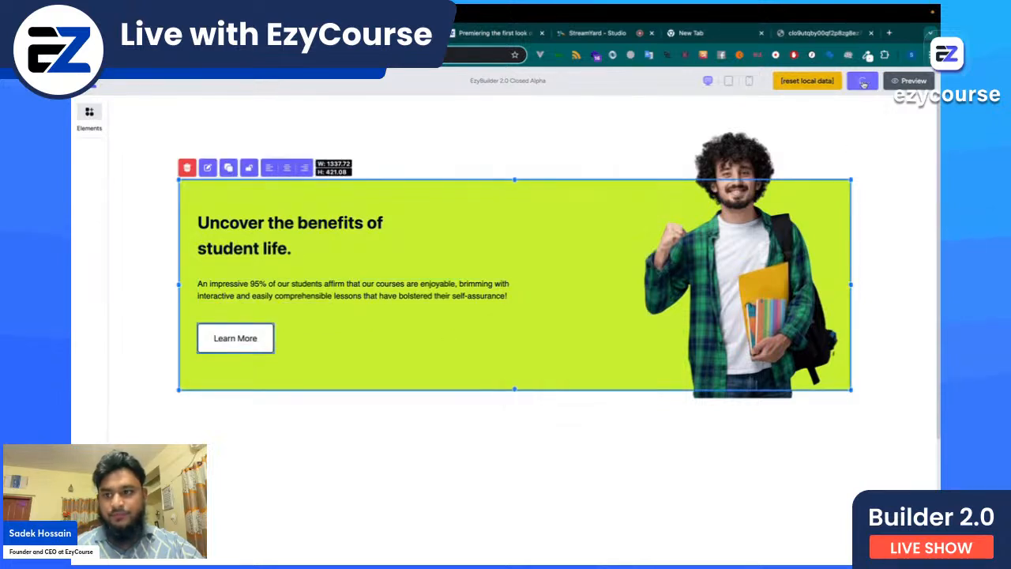
key("ctrl+Tab")
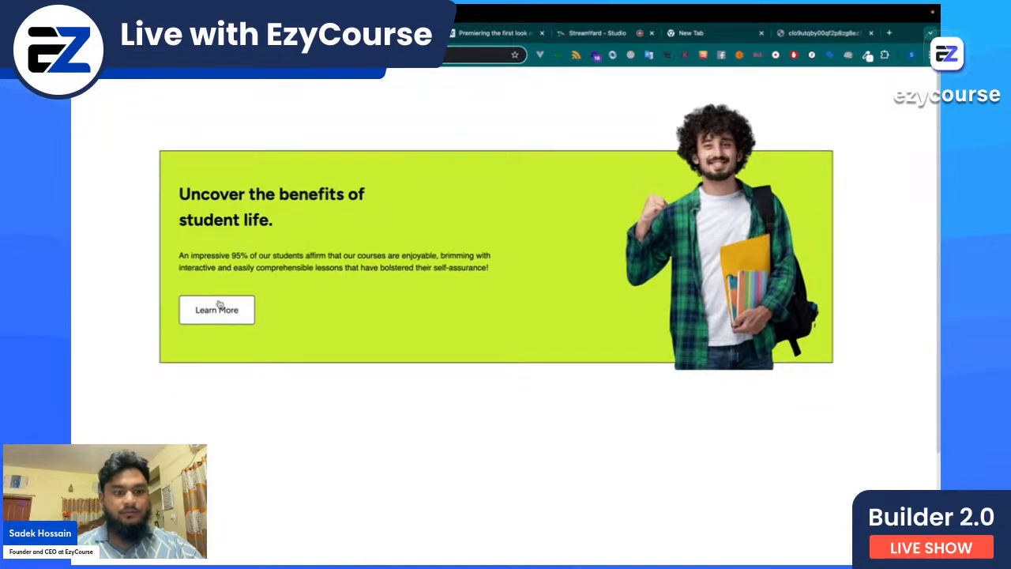
left_click(273, 33)
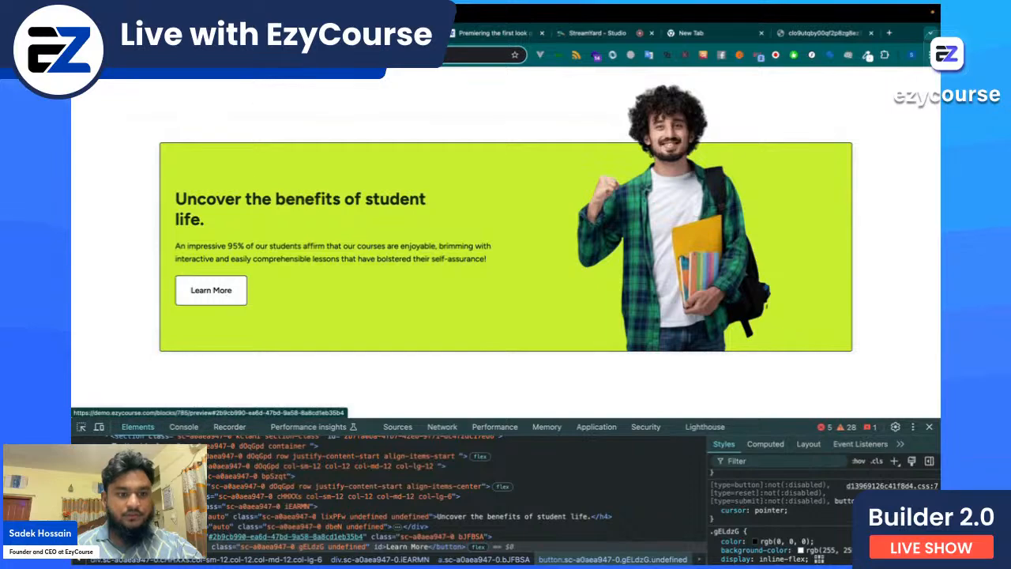
left_click(355, 33)
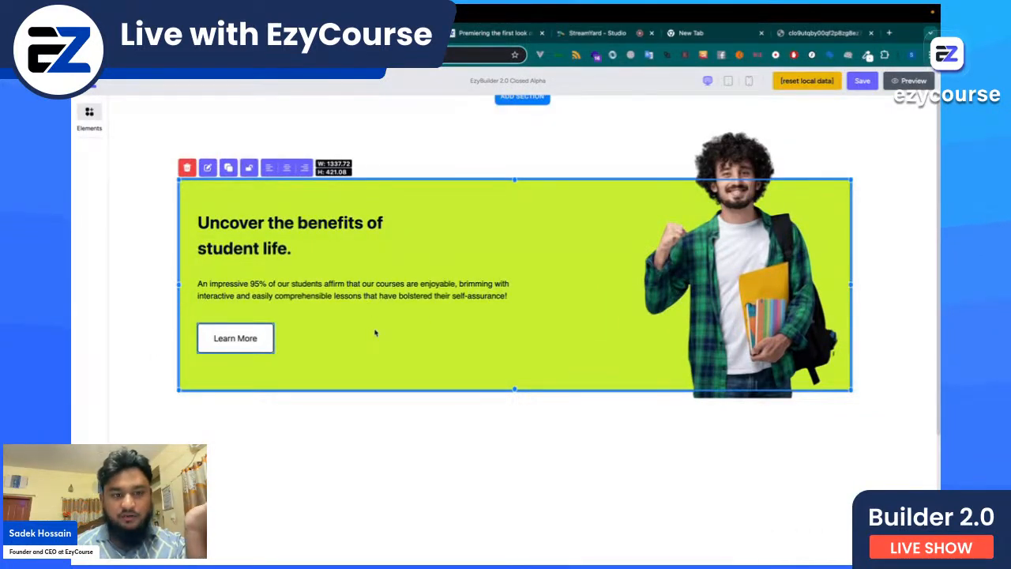
Step: Lock the green box on the canvas and unlock it again
left_click(248, 168)
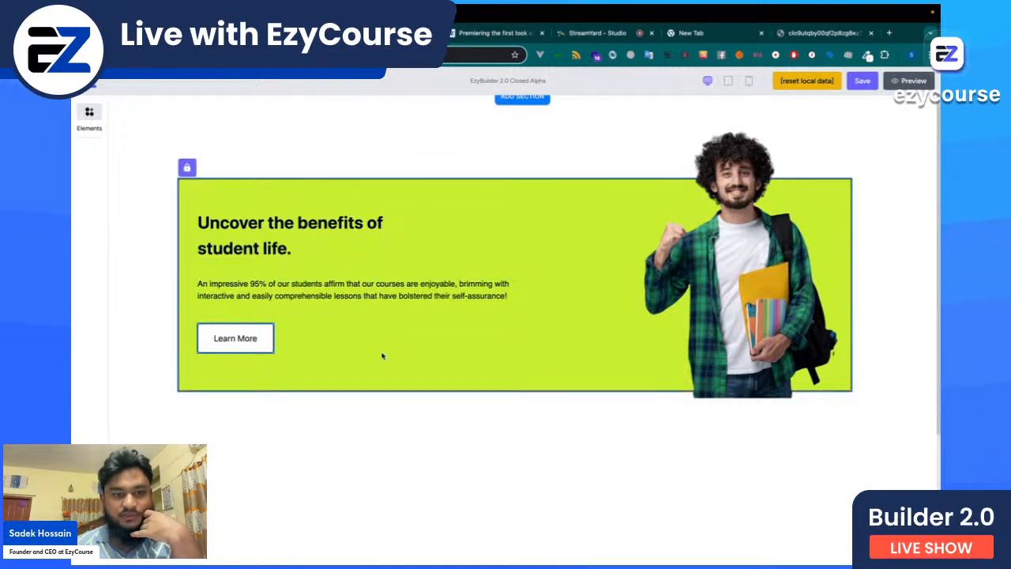
left_click(186, 168)
left_click(210, 213)
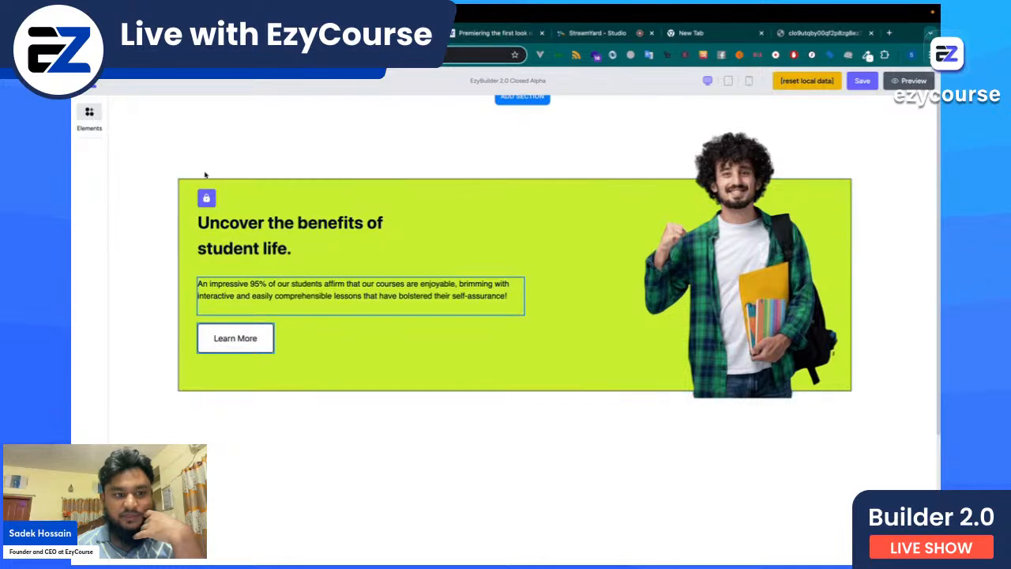
left_click(187, 167)
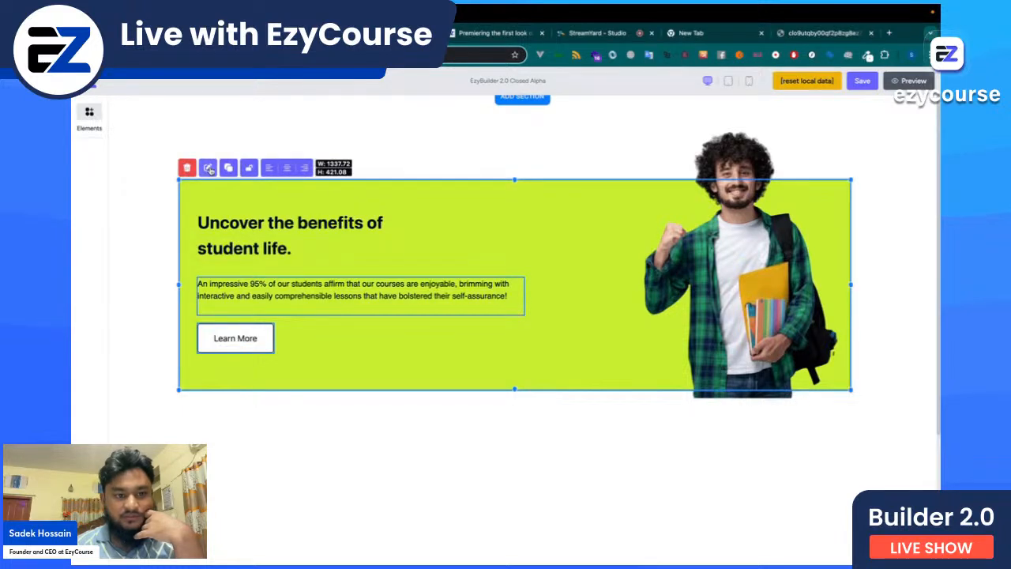
Step: Examine the green box's border, transform, hover transition, visibility and position, and custom style settings
left_click(207, 167)
scroll(608, 168, "down", 2)
left_click(575, 143)
scroll(539, 327, "down", 1)
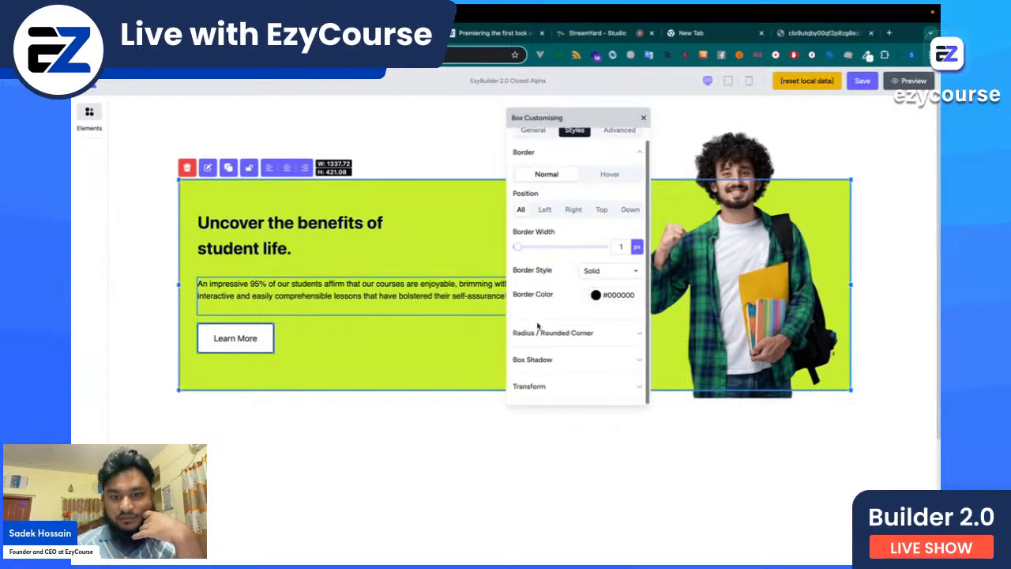
left_click(529, 386)
scroll(537, 390, "down", 5)
scroll(572, 257, "up", 6)
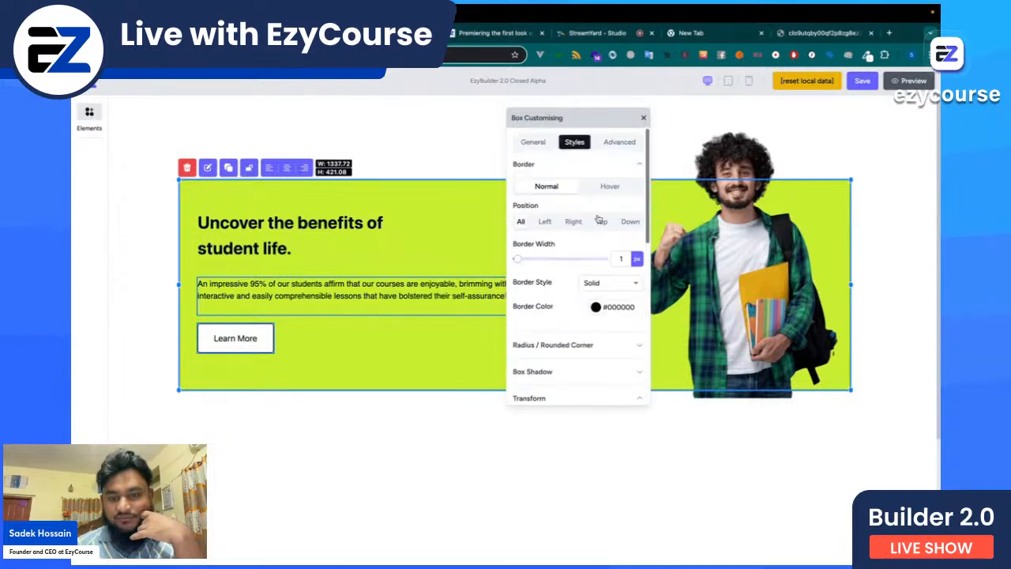
left_click(619, 143)
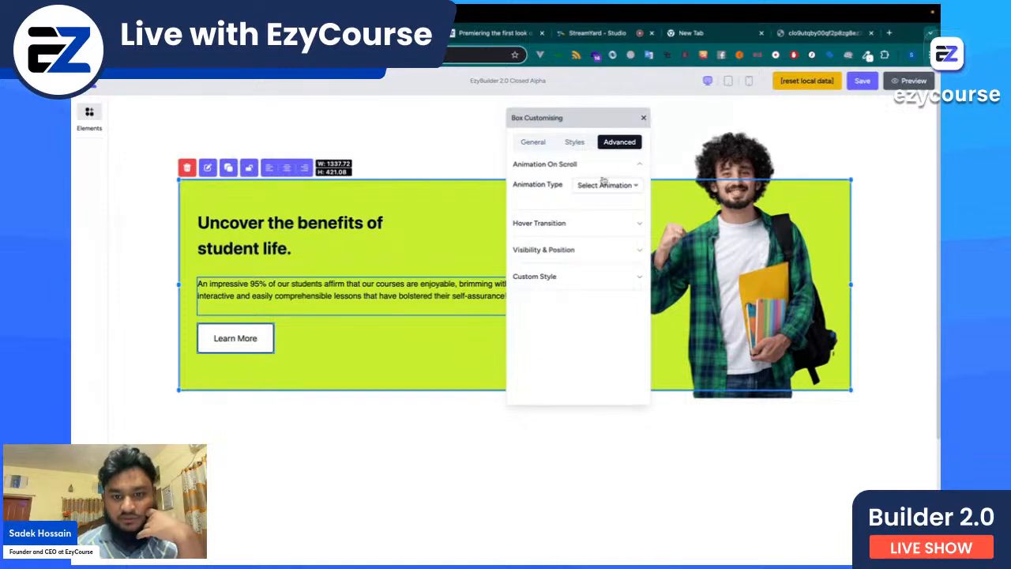
left_click(566, 227)
left_click(555, 298)
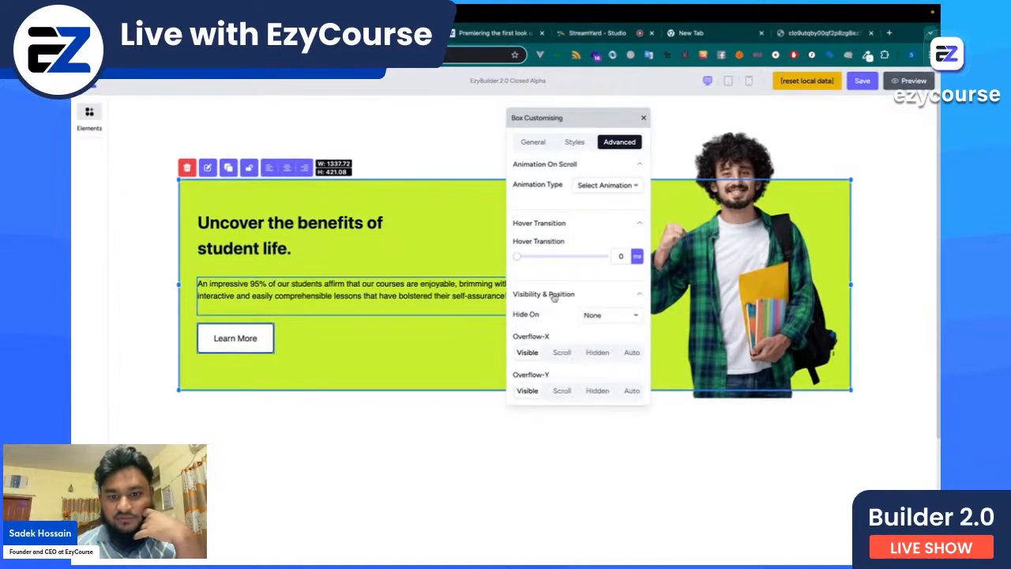
scroll(555, 298, "down", 2)
left_click(540, 386)
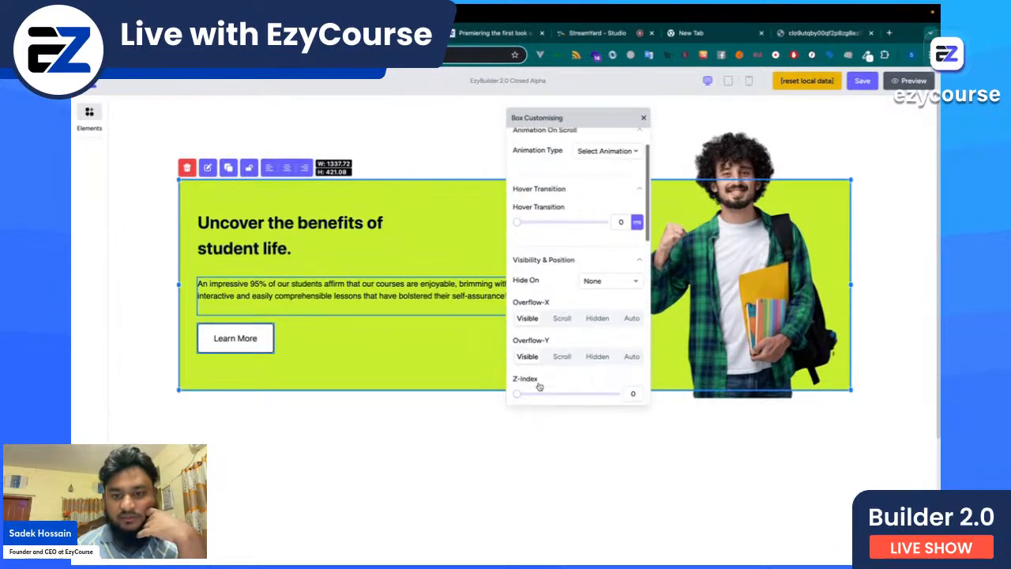
scroll(541, 367, "down", 10)
scroll(550, 300, "up", 10)
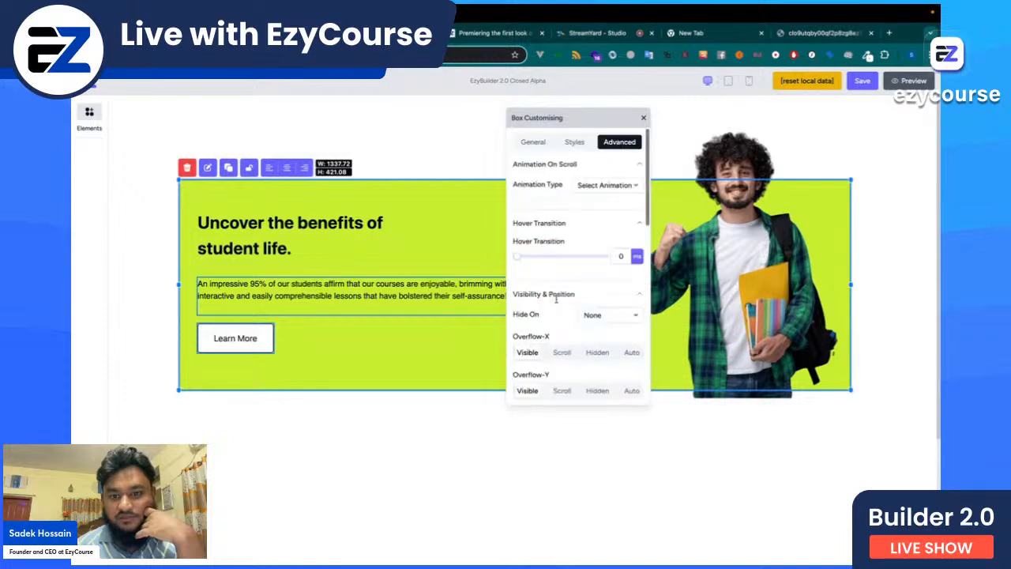
Step: Give the green box a Fade animation on scroll with a 100 ms delay and a 3 px offset
left_click(600, 186)
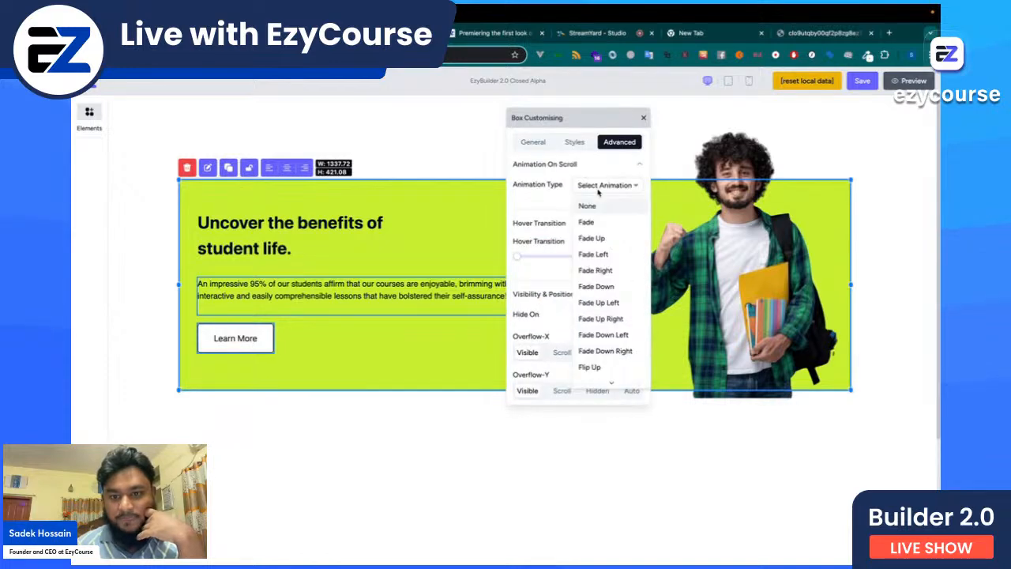
left_click(586, 223)
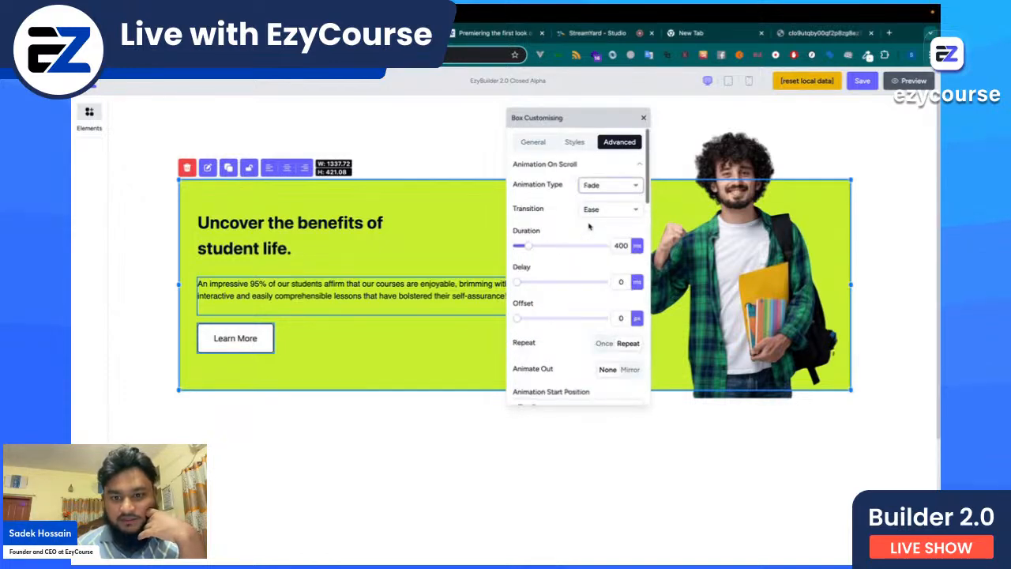
scroll(611, 252, "down", 1)
left_click(611, 252)
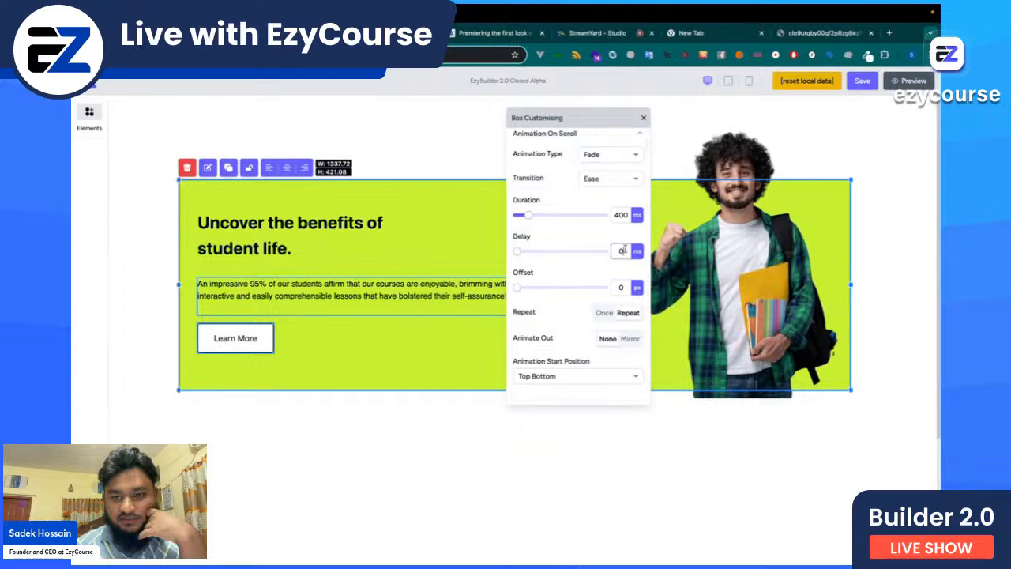
type("50")
left_click(622, 287)
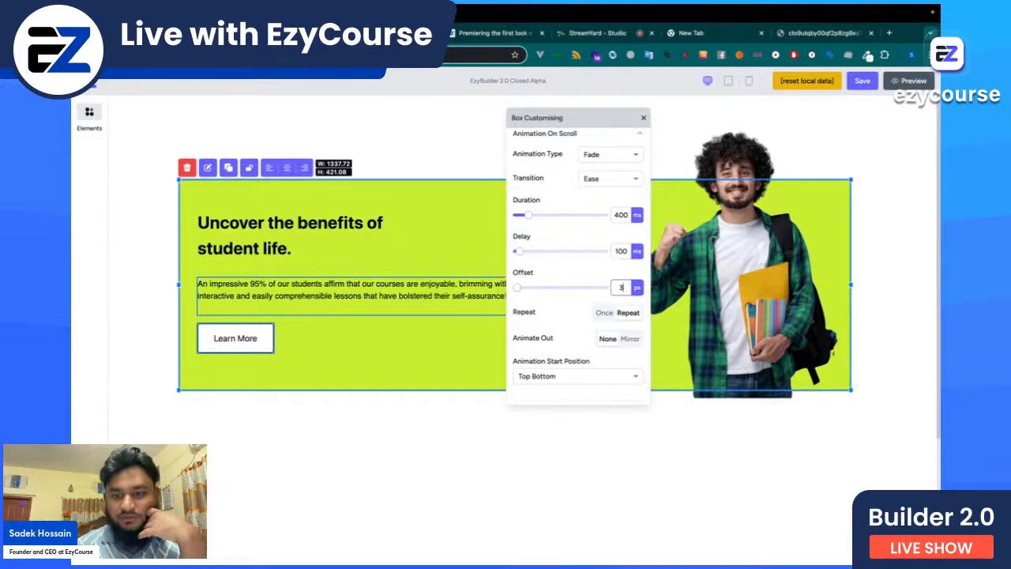
scroll(568, 339, "down", 1)
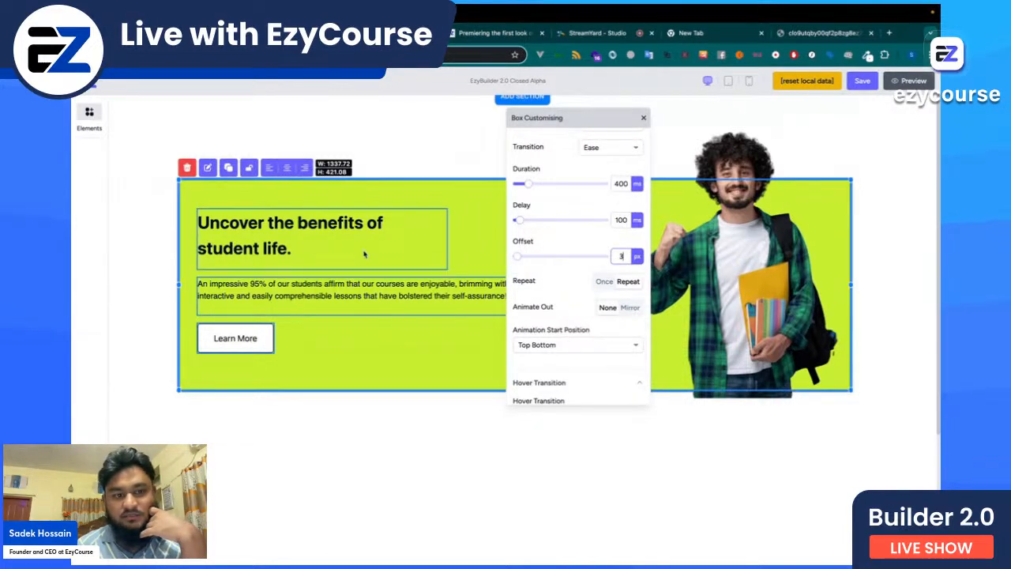
left_click_drag(587, 119, 728, 276)
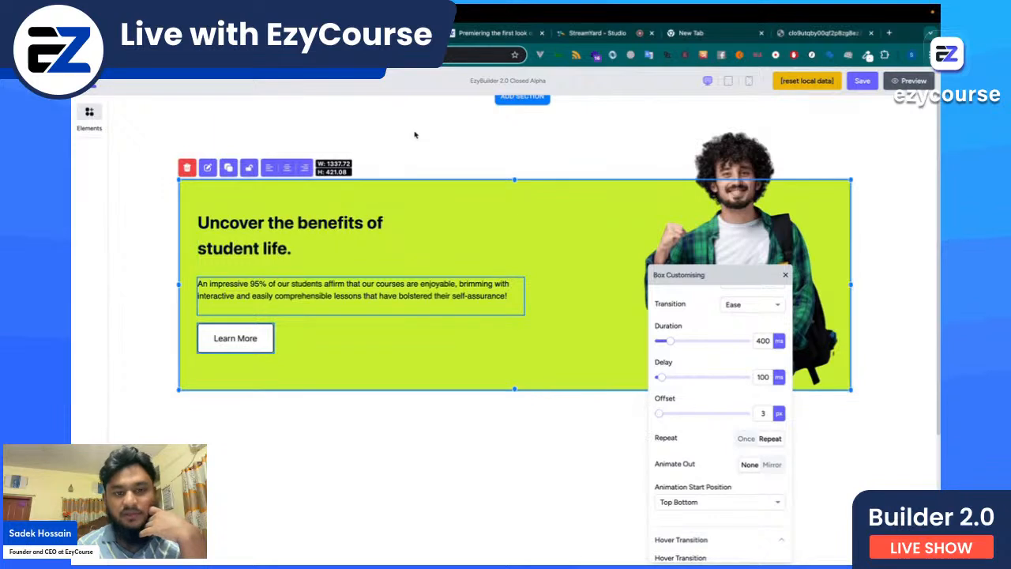
Step: Save the page and reload the preview to check the green box's scroll animation
left_click(894, 113)
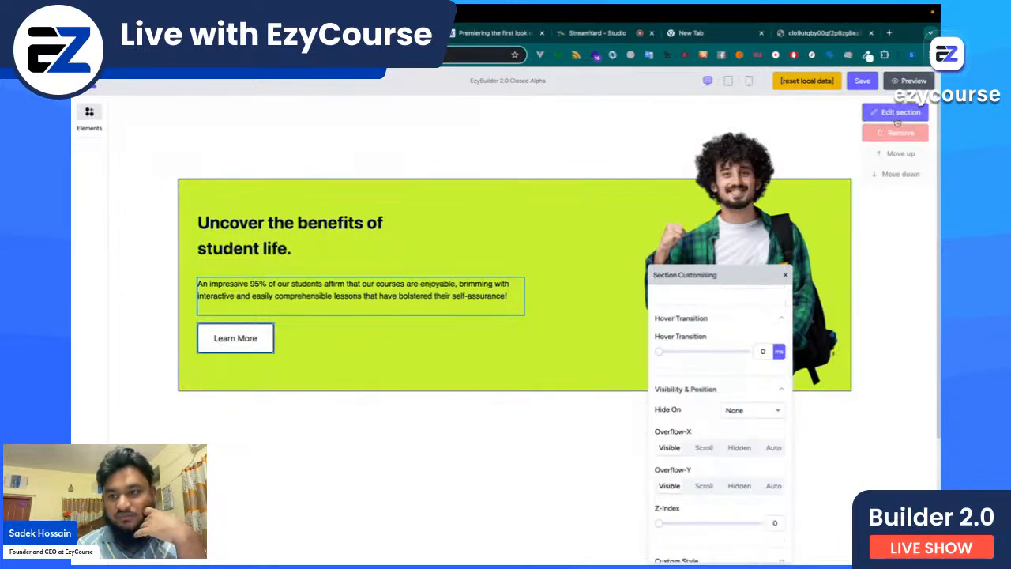
left_click(861, 81)
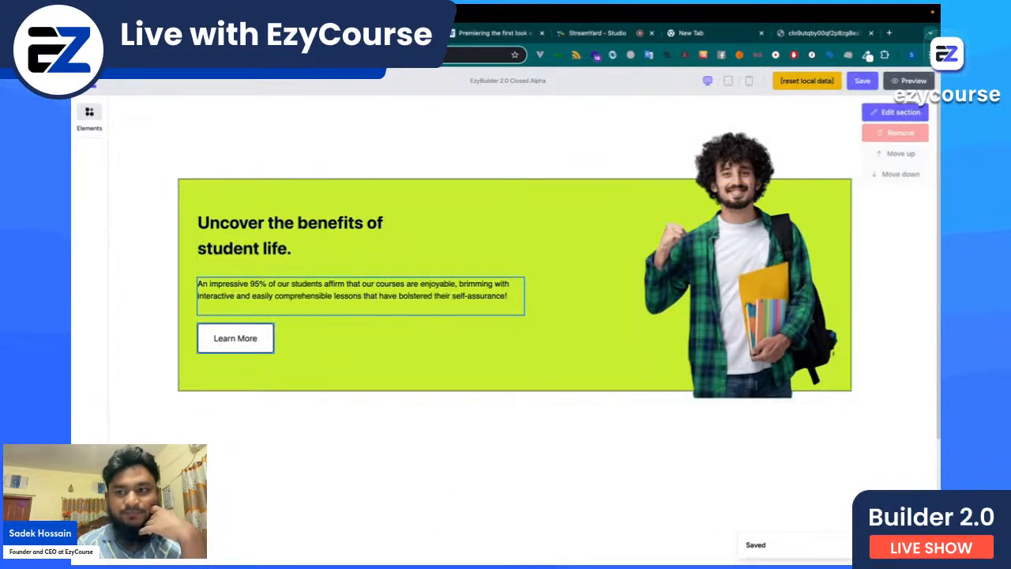
left_click(276, 33)
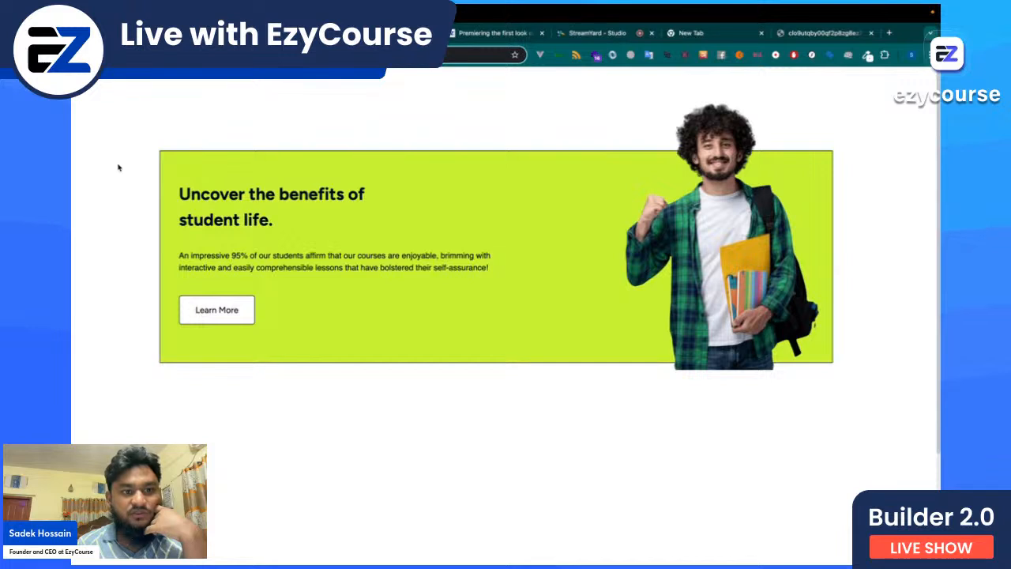
key("ctrl+r")
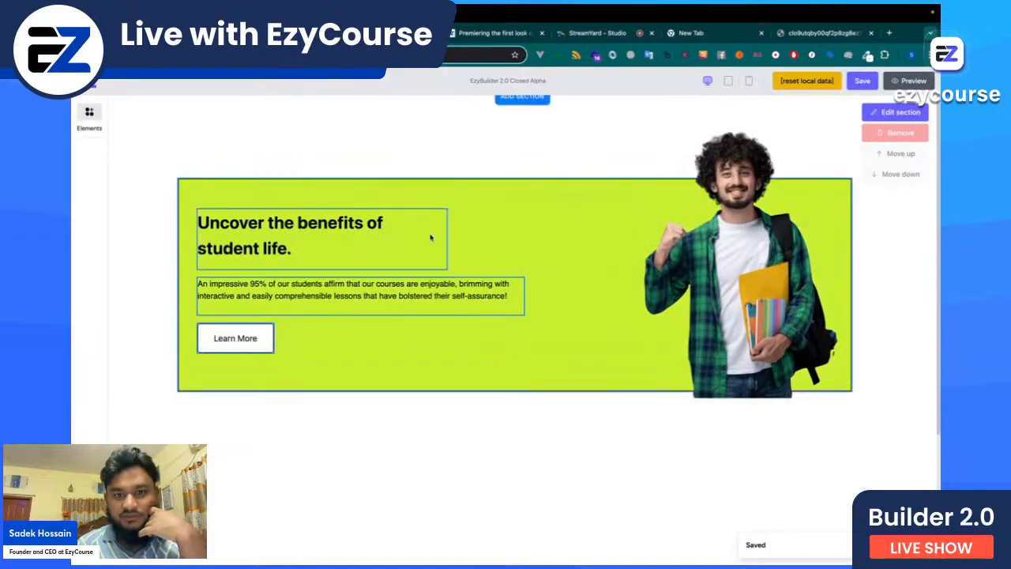
Step: Set the green box's scroll animation delay to 0 ms and its offset to 0 px
left_click(379, 197)
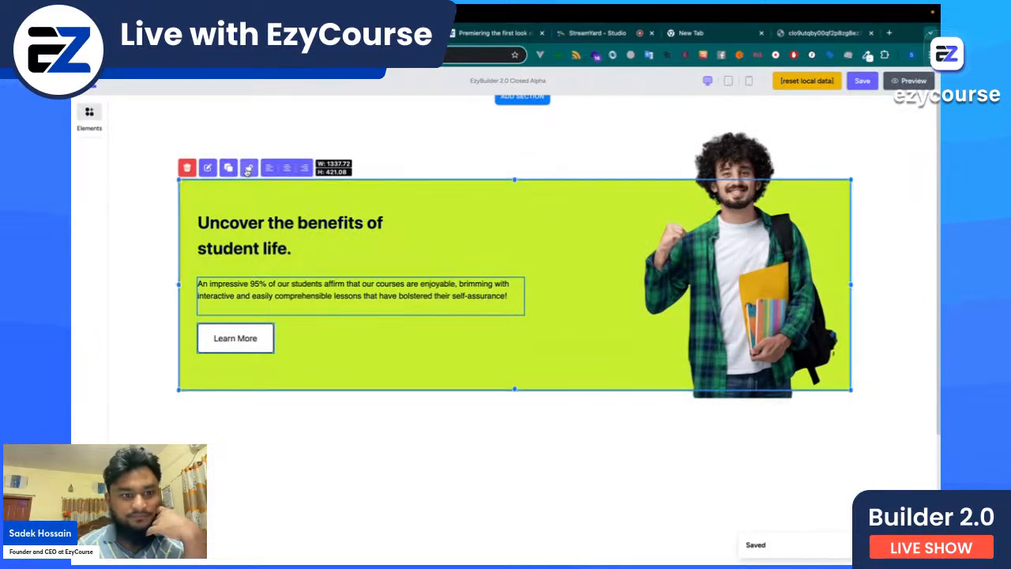
left_click(207, 168)
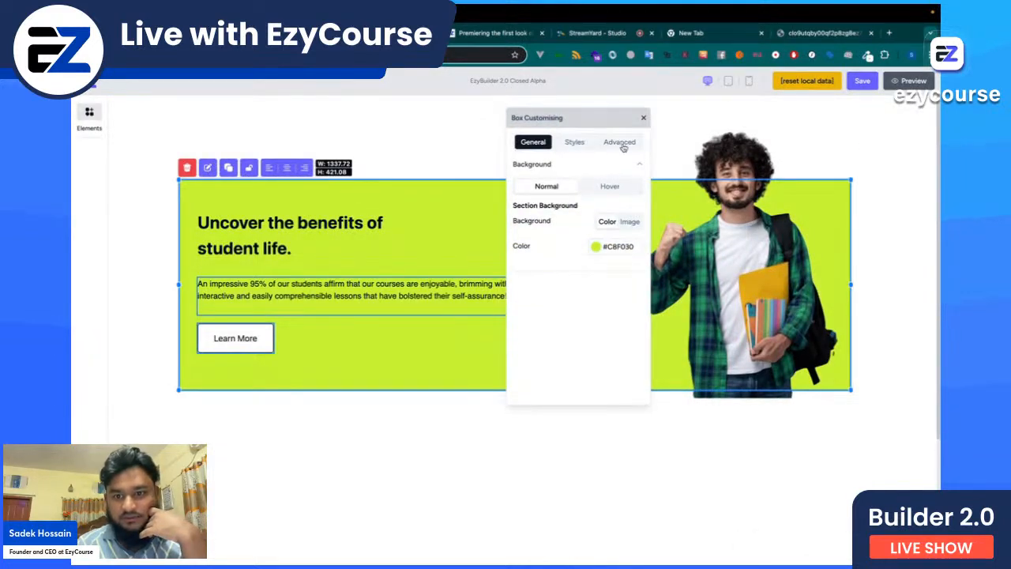
left_click(621, 143)
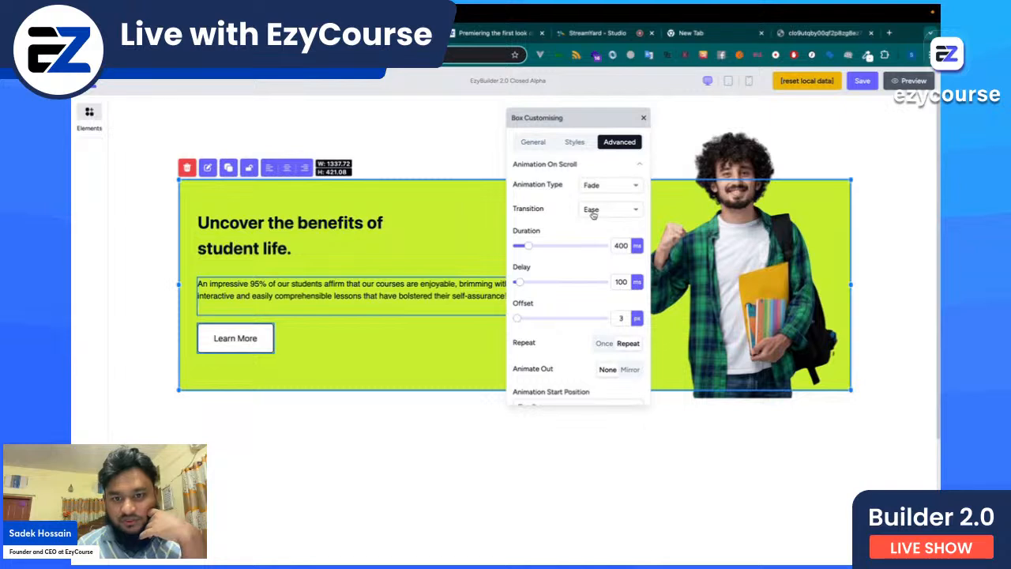
left_click(621, 317)
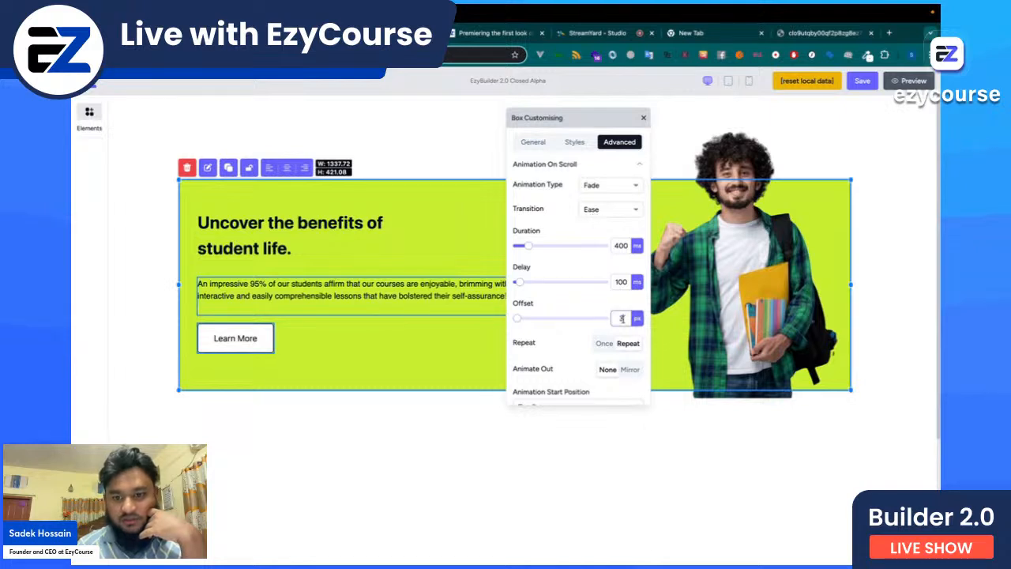
double_click(622, 282)
type("50")
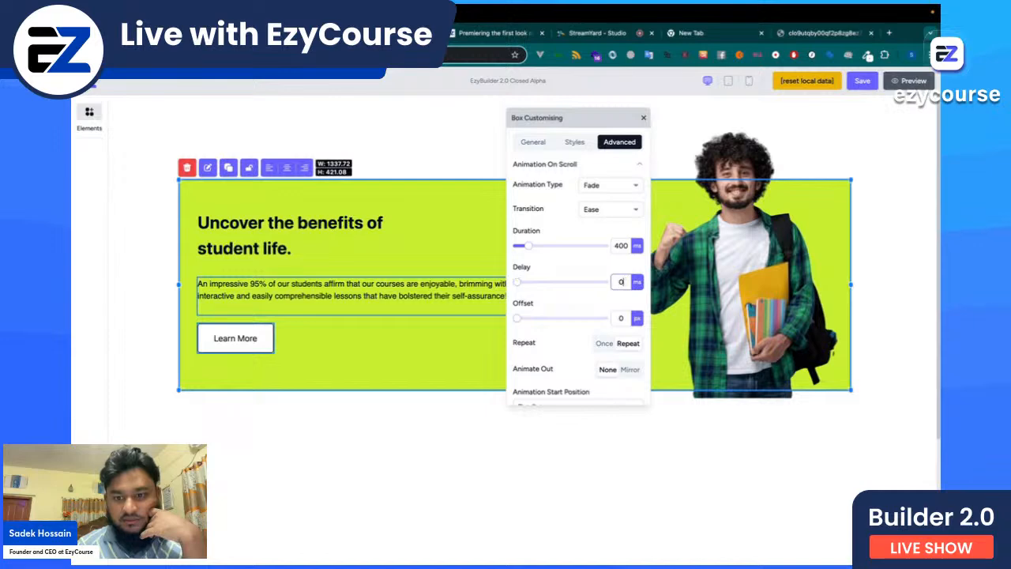
left_click(557, 263)
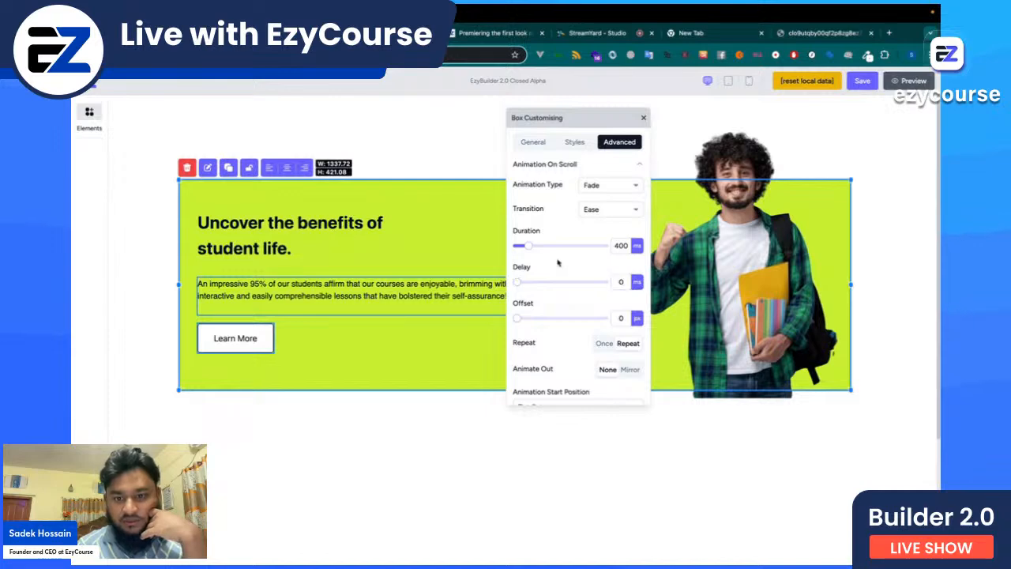
Step: Set the green box's scroll animation transition to Ease-In and review the animation start position options
left_click(595, 212)
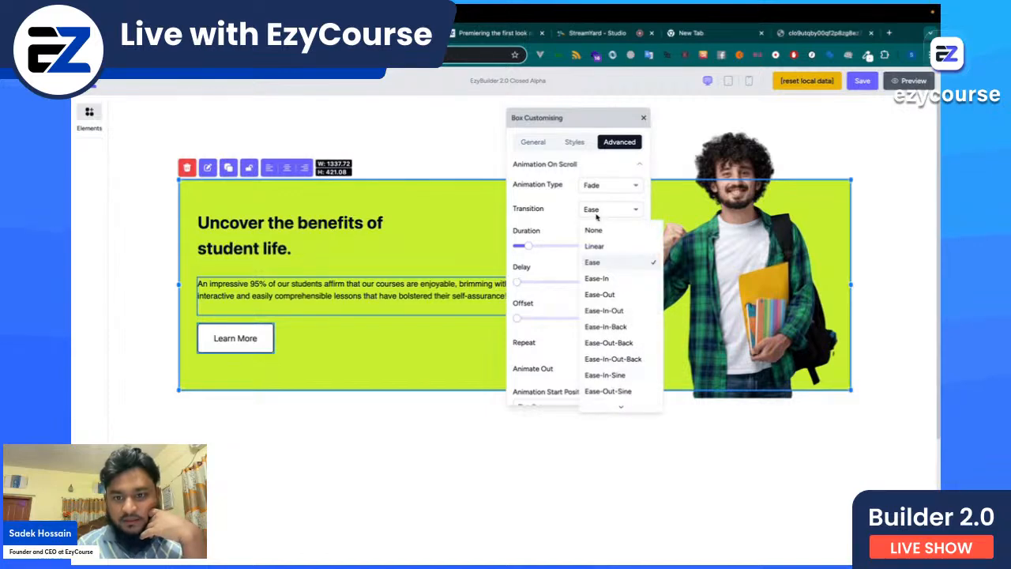
left_click(599, 279)
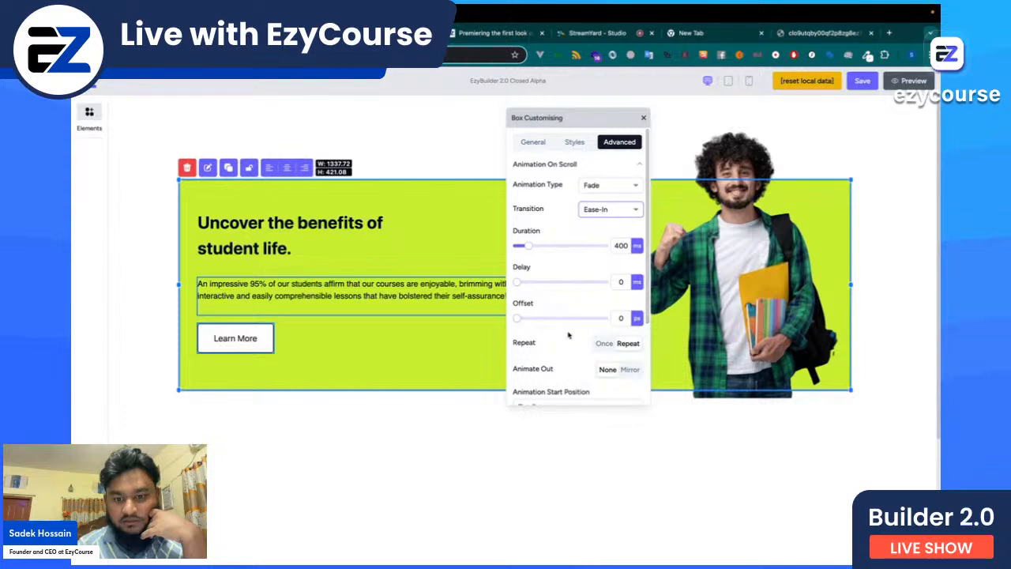
scroll(568, 336, "down", 2)
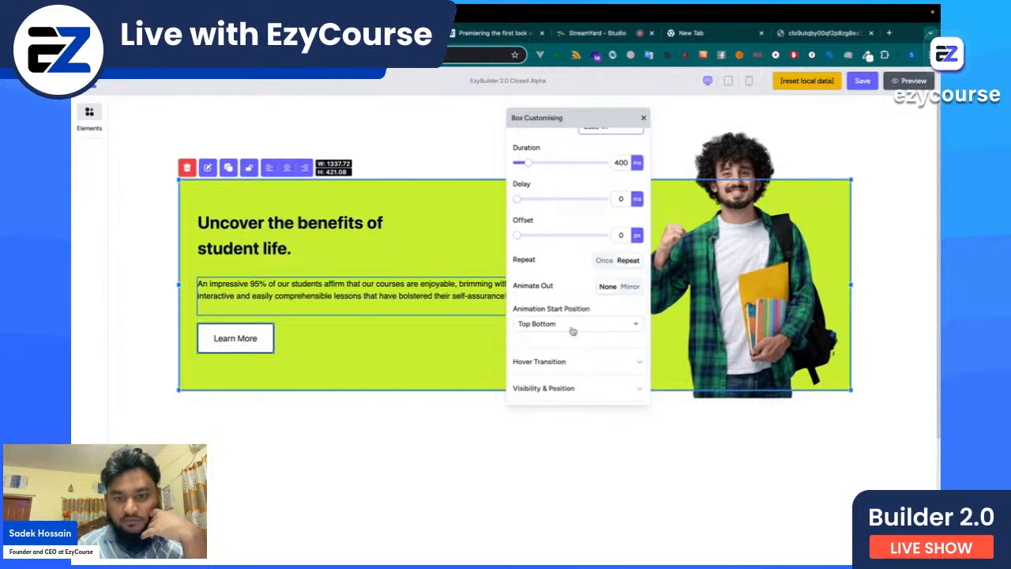
left_click(572, 329)
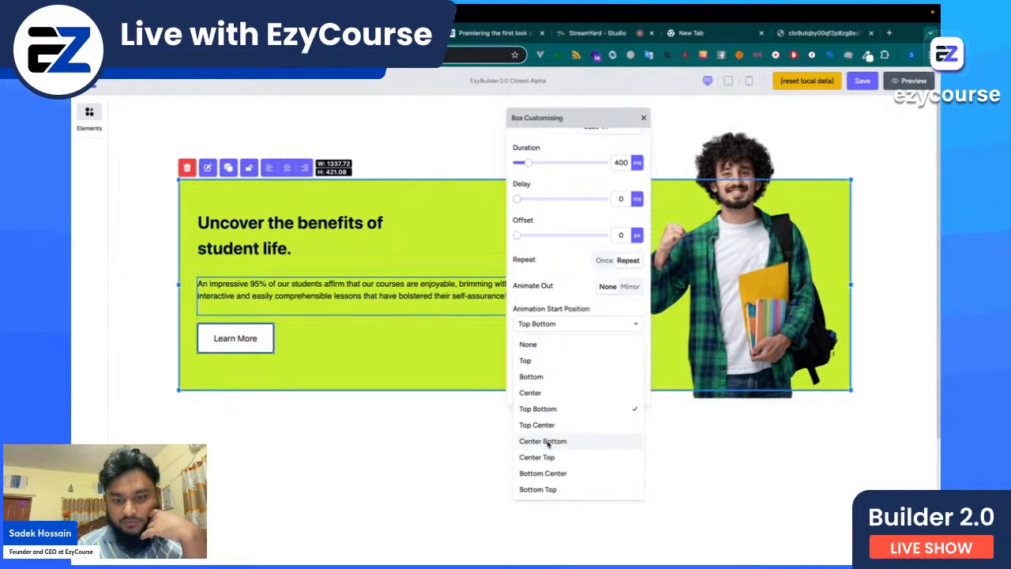
left_click(577, 283)
Step: Save the page, check the green box's Ease-In fade in the preview, and return to the builder
left_click(864, 82)
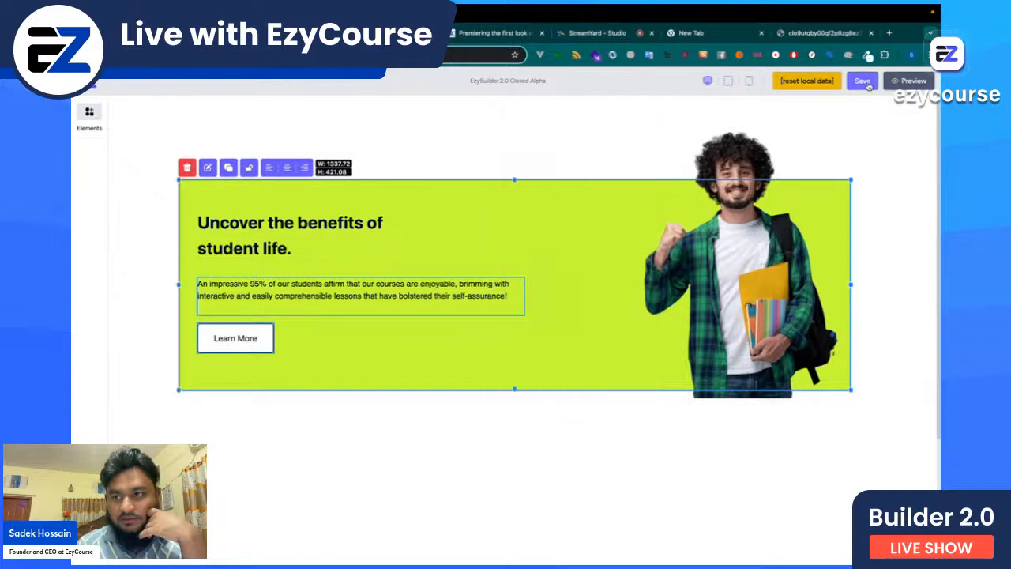
left_click(910, 80)
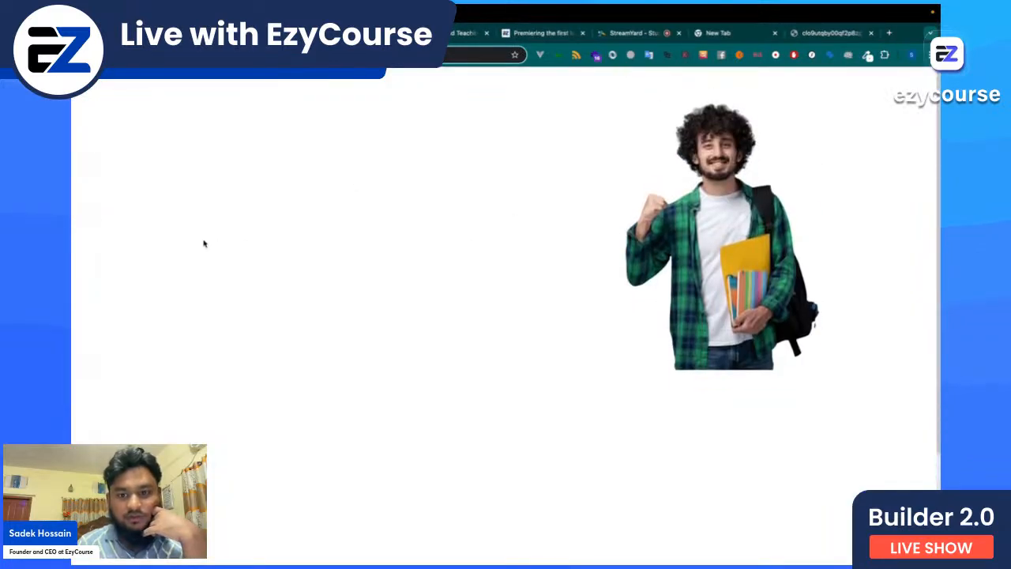
key("ctrl+w")
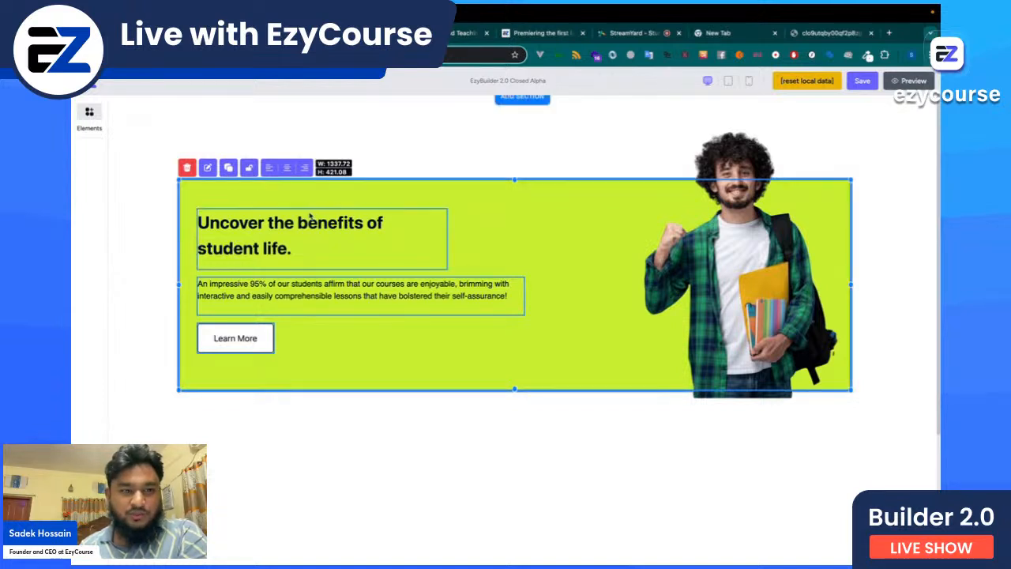
Step: Set the green box's scroll animation type to None
left_click(208, 168)
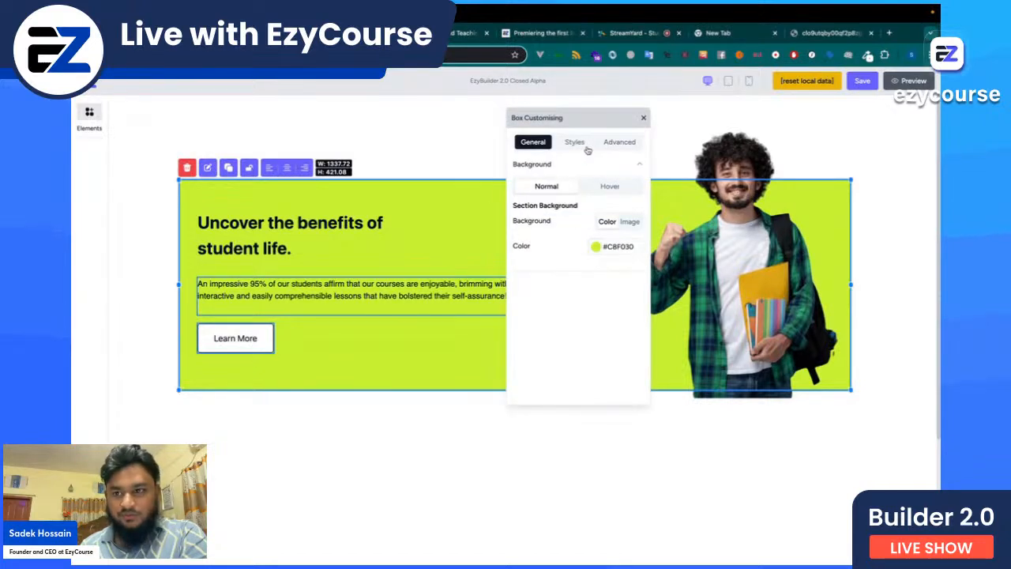
left_click(620, 145)
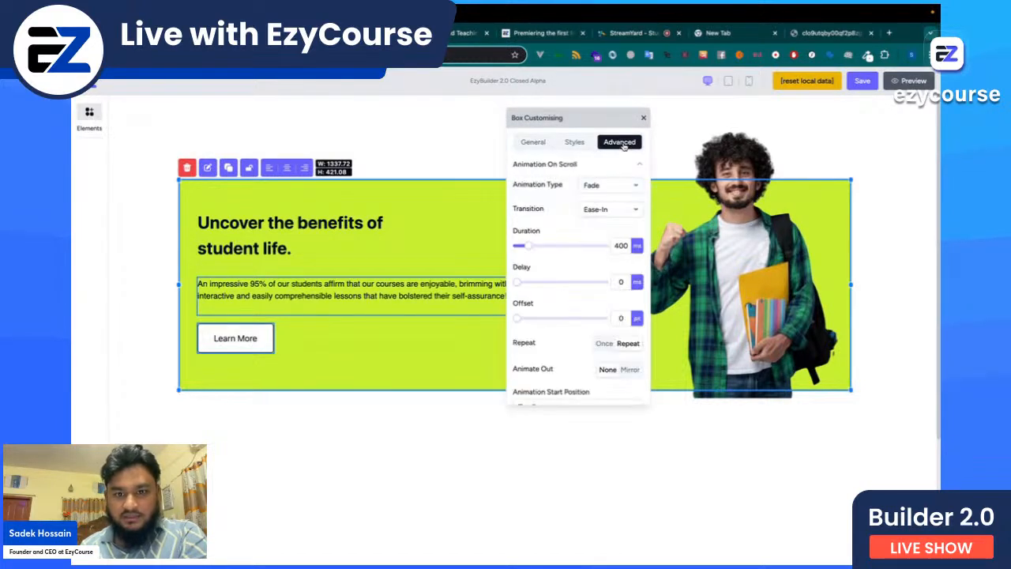
left_click(599, 188)
left_click(599, 213)
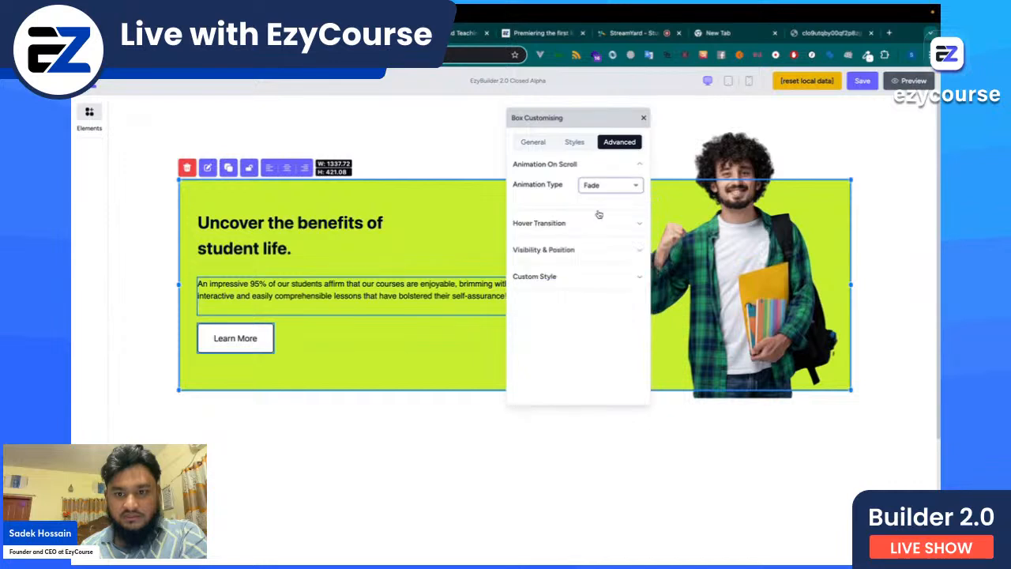
left_click(600, 188)
left_click(599, 207)
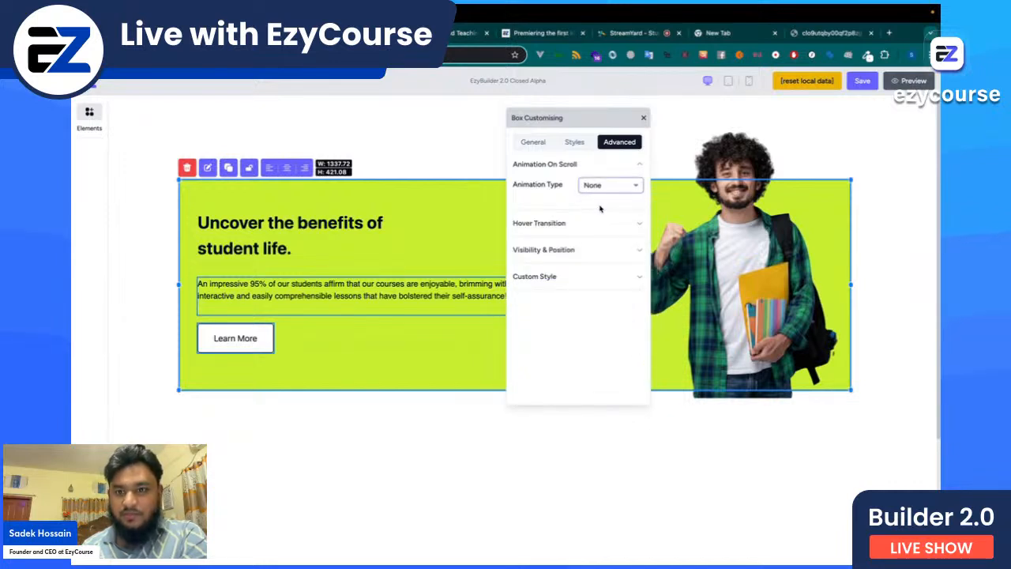
Step: Save the page and preview the banner without the scroll animation
left_click(864, 84)
left_click(910, 80)
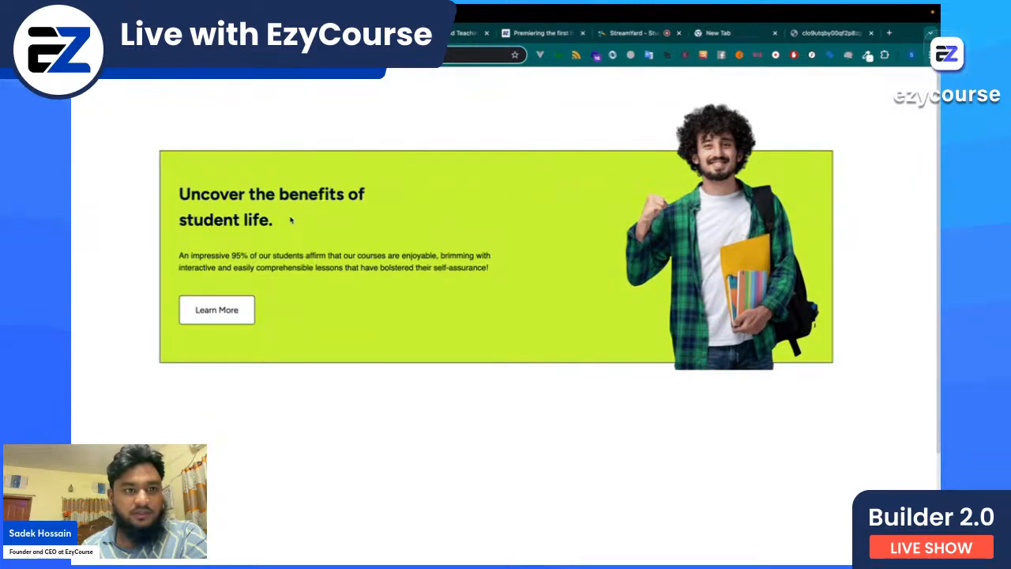
key("Escape")
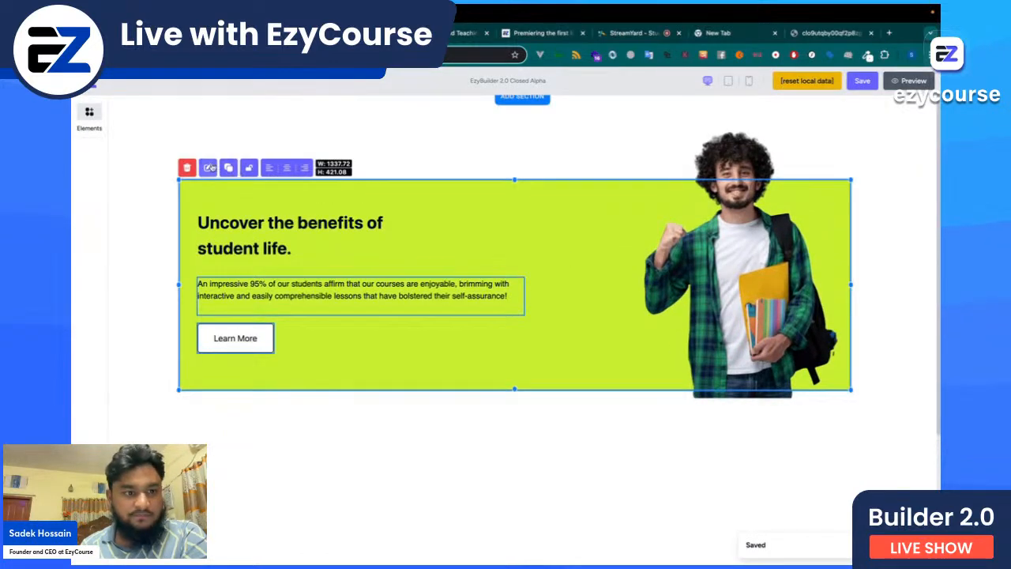
Step: Give the green box a Flip Up animation on scroll and review its start position options
left_click(210, 168)
left_click(621, 143)
left_click(600, 186)
scroll(607, 253, "down", 4)
scroll(608, 255, "up", 1)
left_click(591, 280)
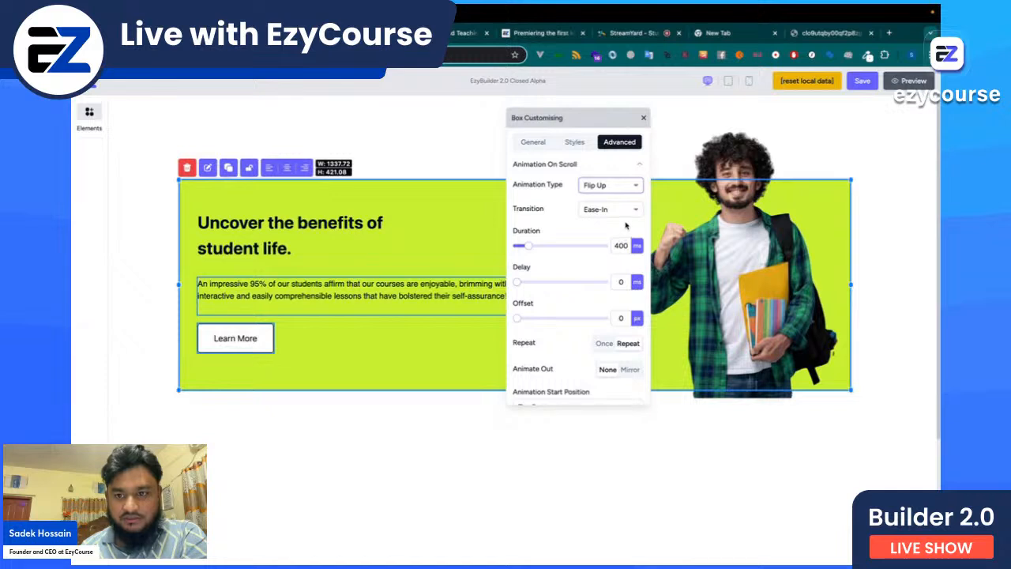
scroll(589, 316, "down", 3)
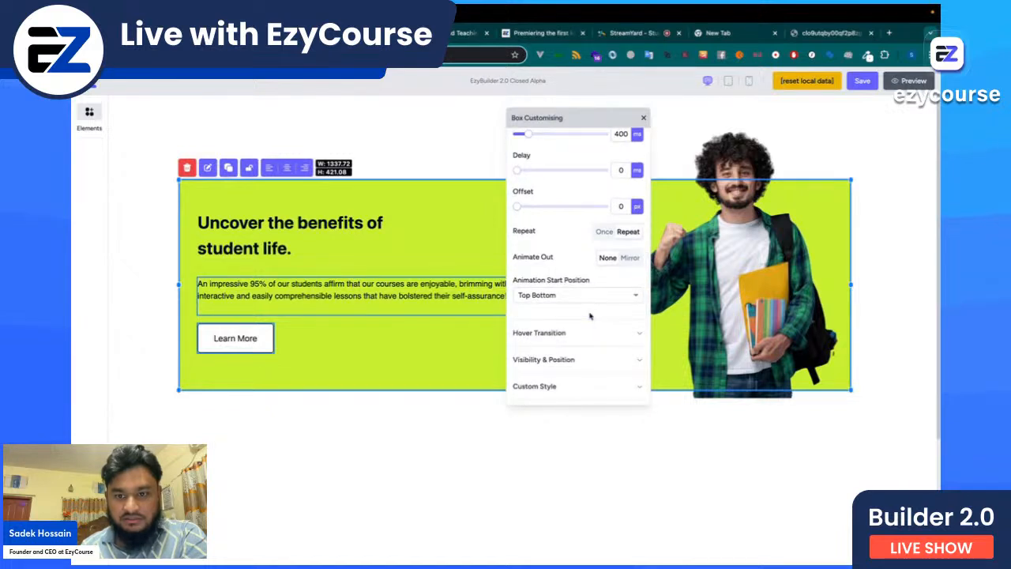
left_click(566, 299)
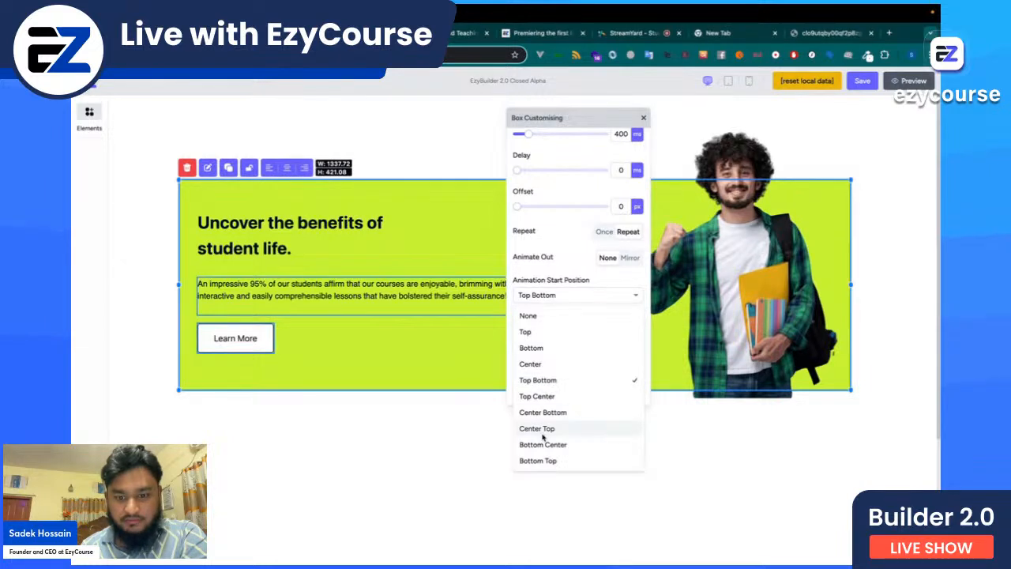
left_click(549, 270)
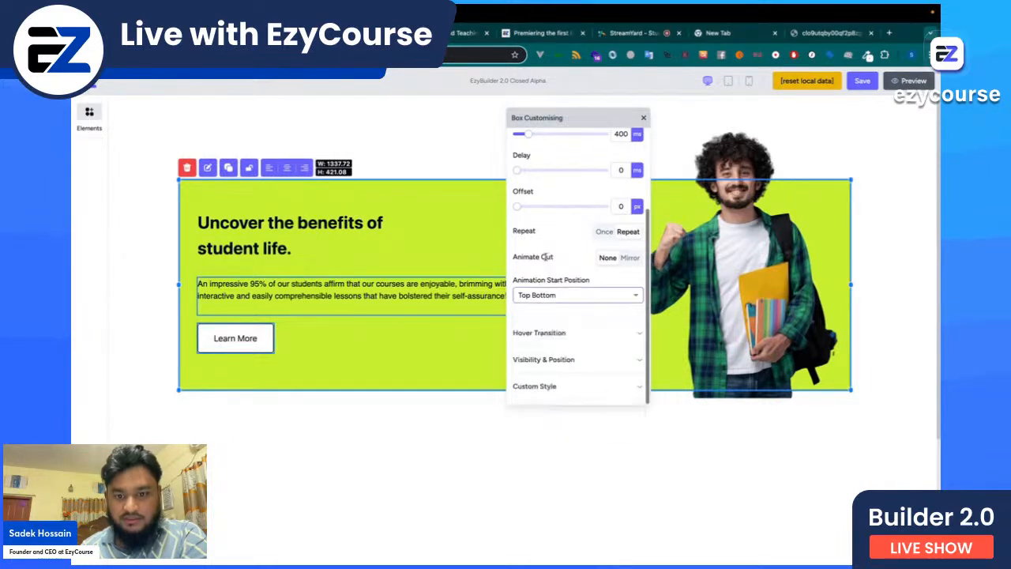
Step: Save the page and check the green box's Flip Up animation in the preview
left_click(643, 117)
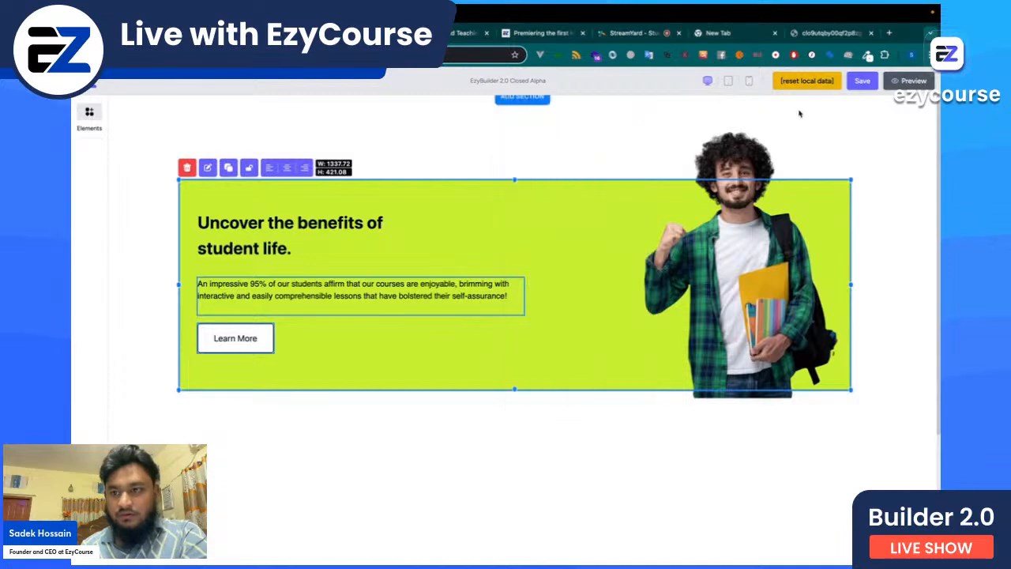
left_click(862, 84)
left_click(908, 81)
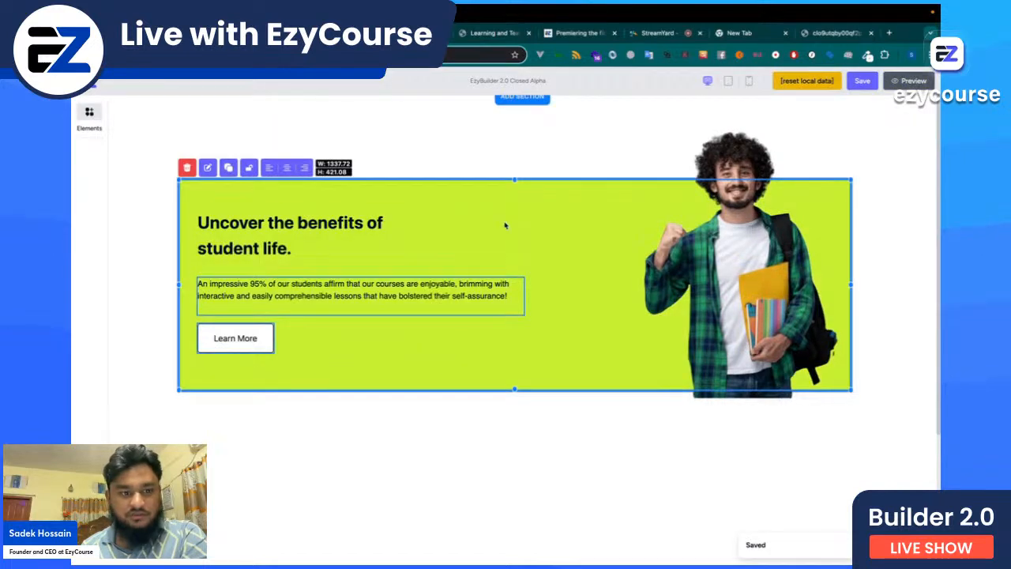
Step: Remove the Flip Up scroll animation from the green box and save the page
left_click(207, 168)
left_click(620, 144)
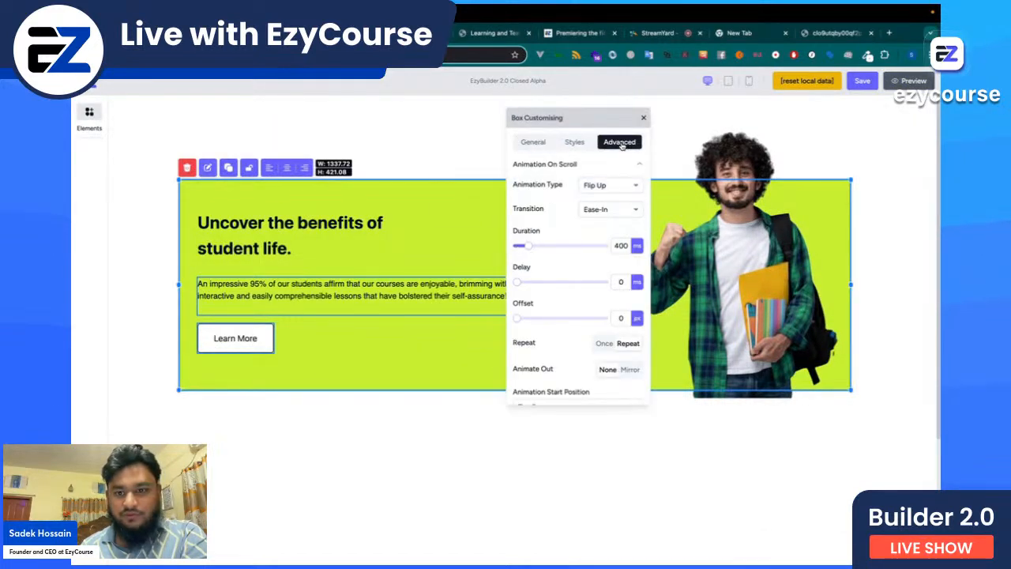
left_click(610, 184)
left_click(602, 204)
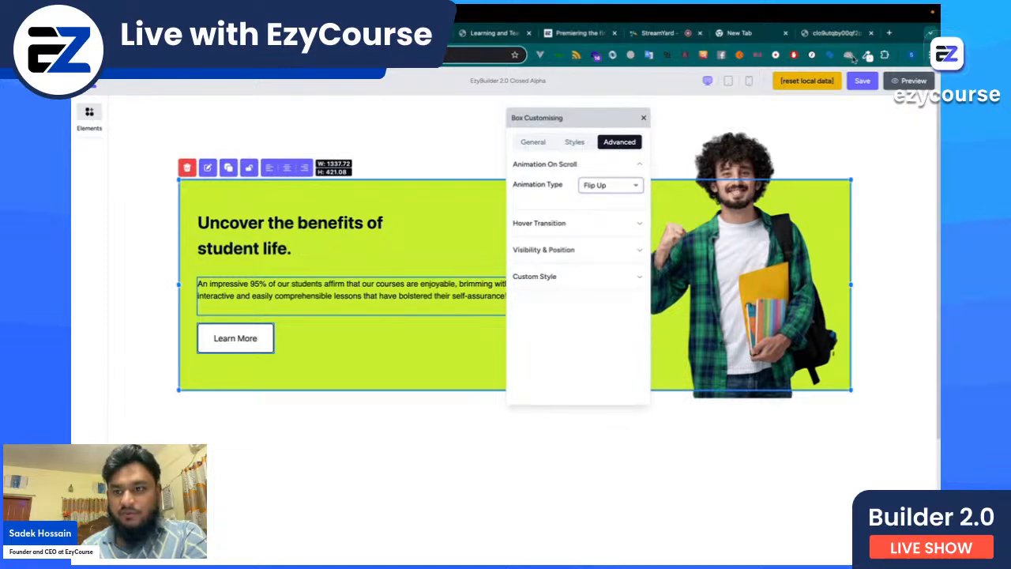
left_click(862, 81)
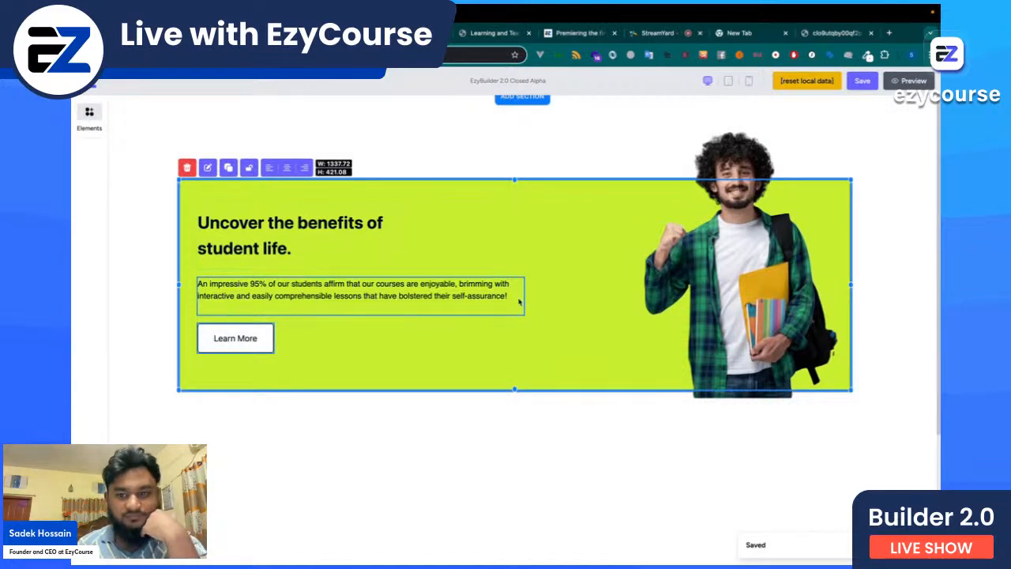
Step: Move the student image off the banner to the empty area below the green box
left_click(753, 263)
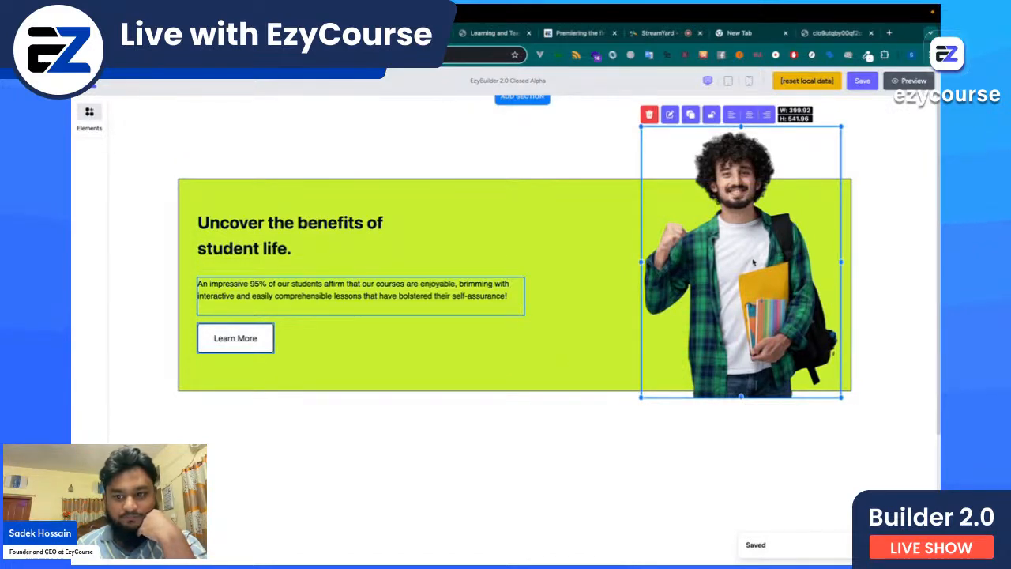
left_click_drag(753, 263, 507, 519)
Step: Give the green box a Fade Right animation on scroll
left_click(612, 241)
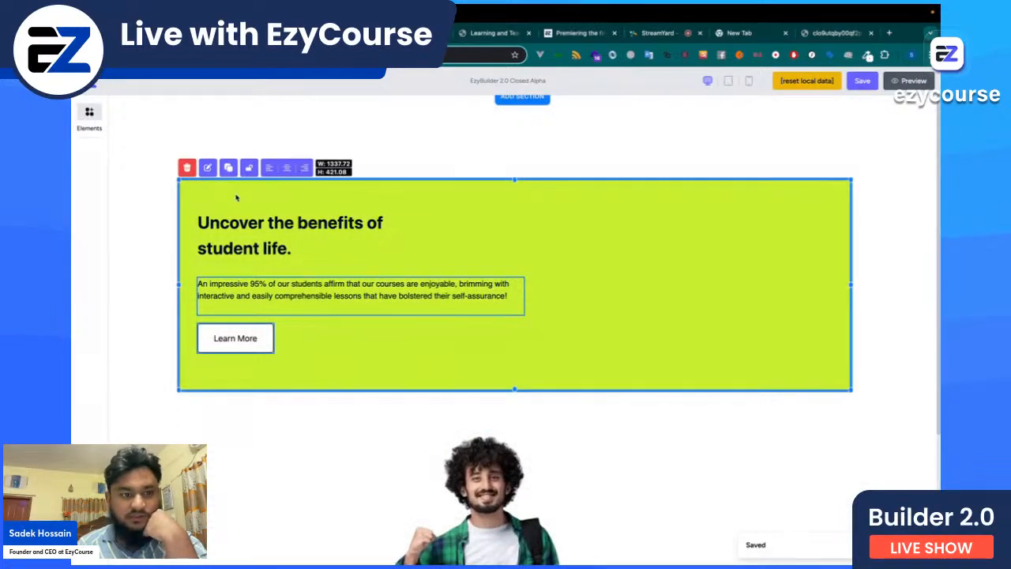
left_click(209, 169)
left_click(613, 144)
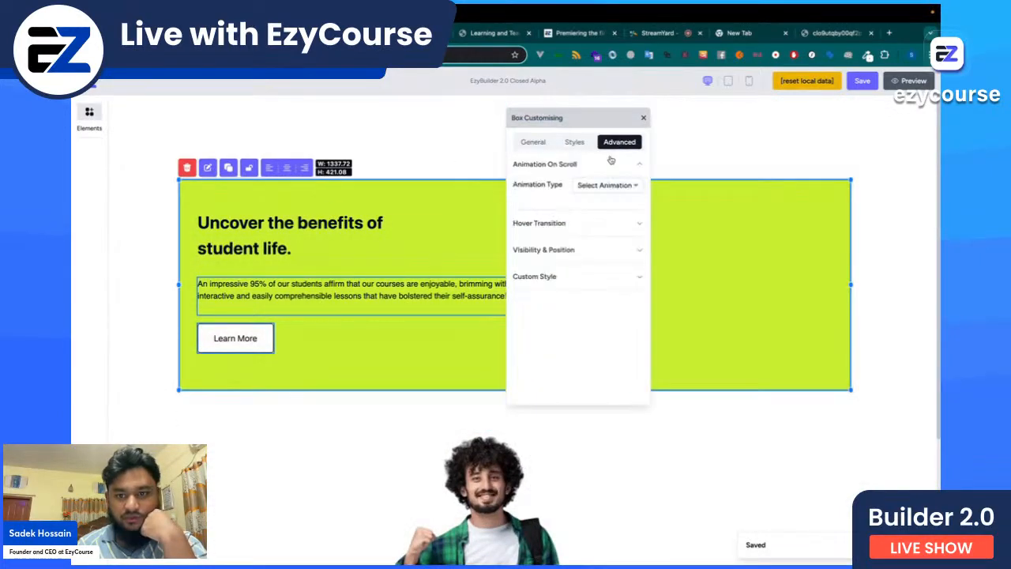
left_click(606, 184)
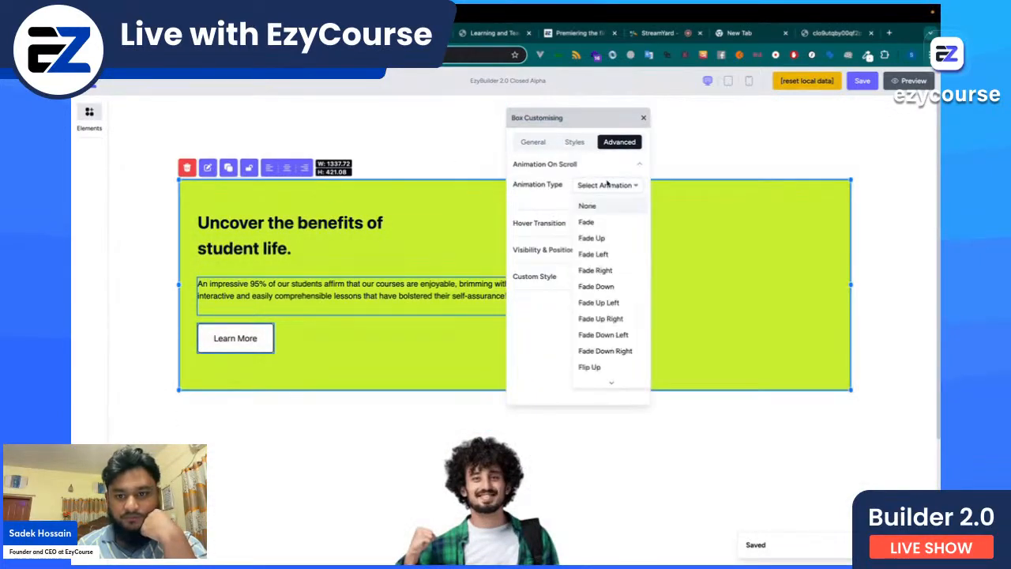
left_click(604, 270)
Step: Save the page and scroll through the preview to check the green box's Fade Right animation
left_click(863, 82)
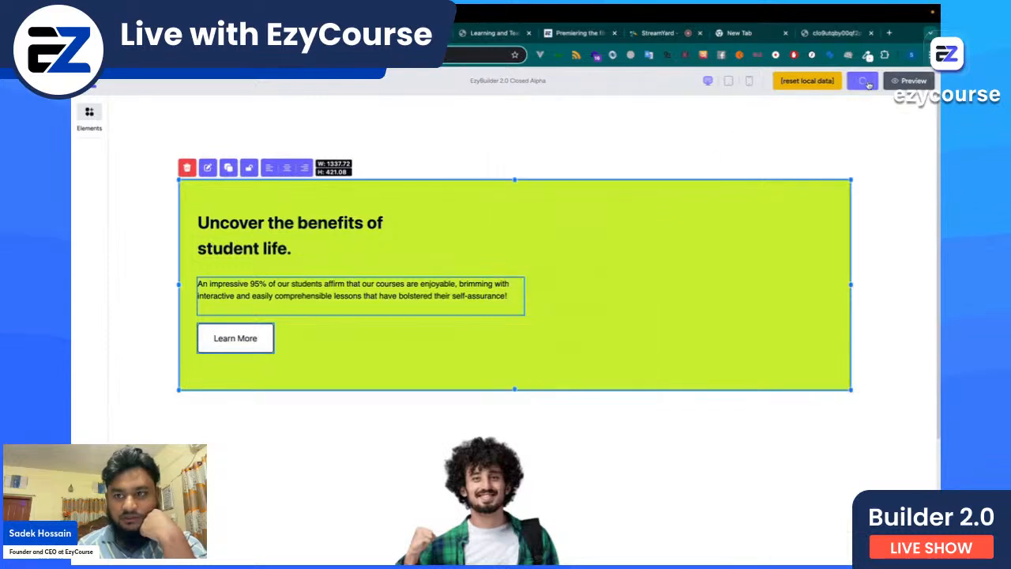
left_click(909, 80)
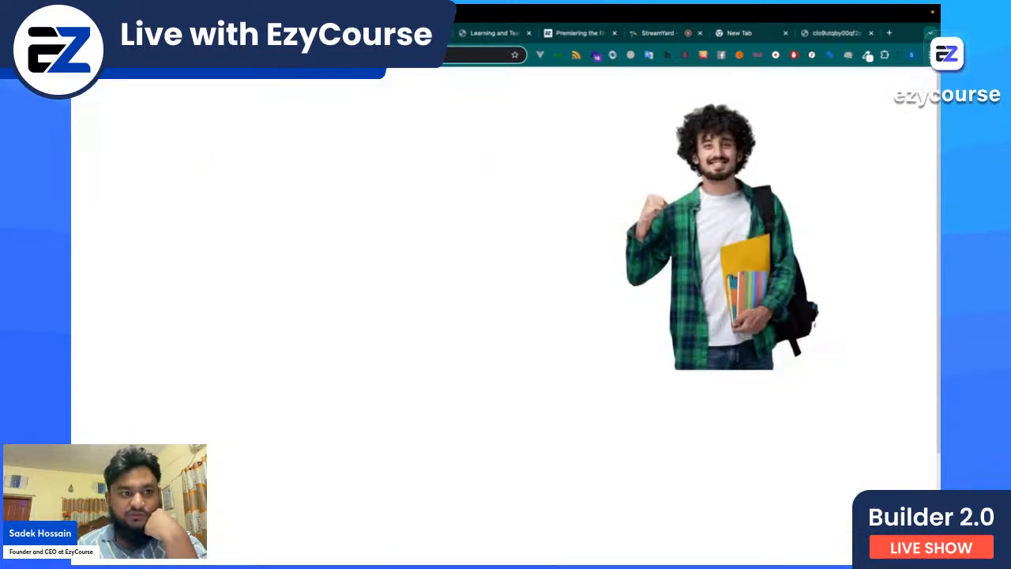
scroll(251, 258, "down", 3)
scroll(251, 257, "up", 3)
Step: Return to the builder and move the student image back onto the right side of the green box
left_click(207, 85)
left_click_drag(464, 551, 708, 238)
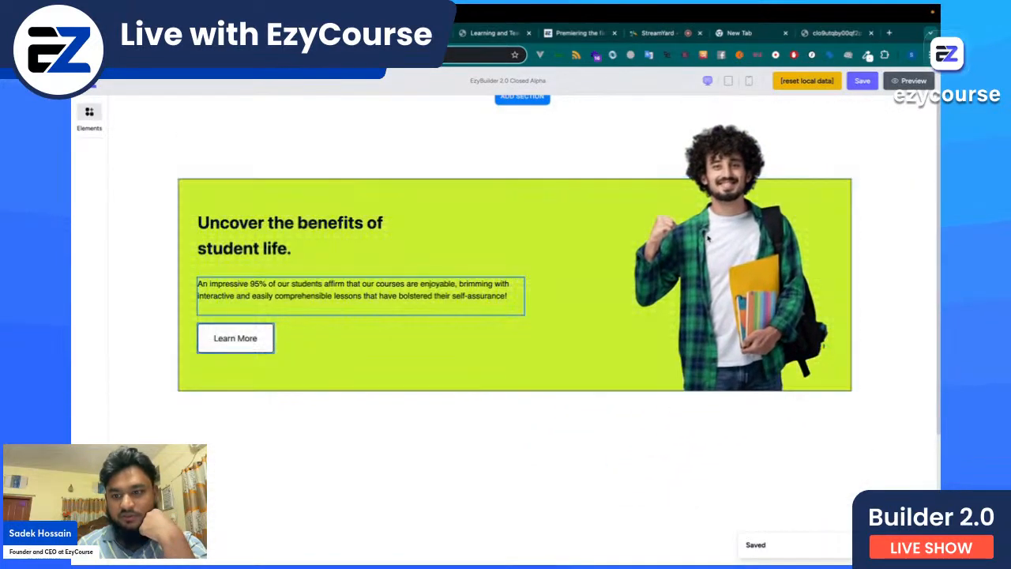
Step: Set the green box's scroll animation to play Once in its advanced settings
left_click(538, 237)
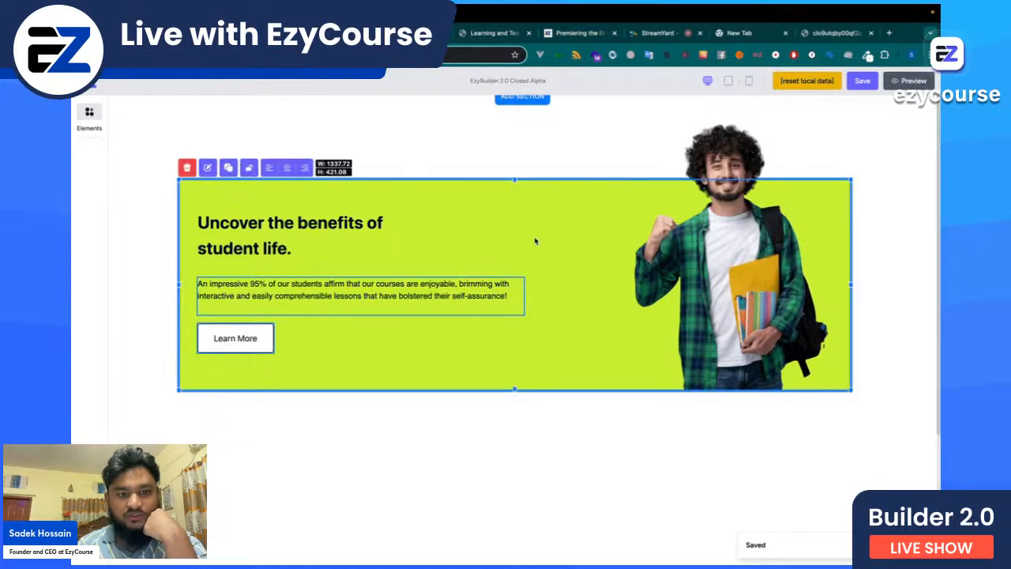
left_click(207, 167)
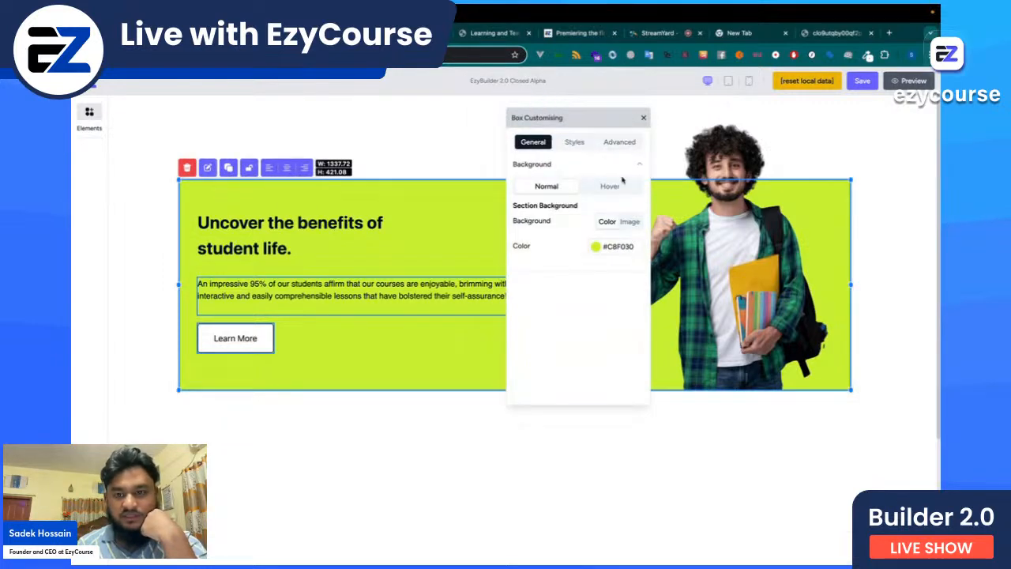
left_click(620, 142)
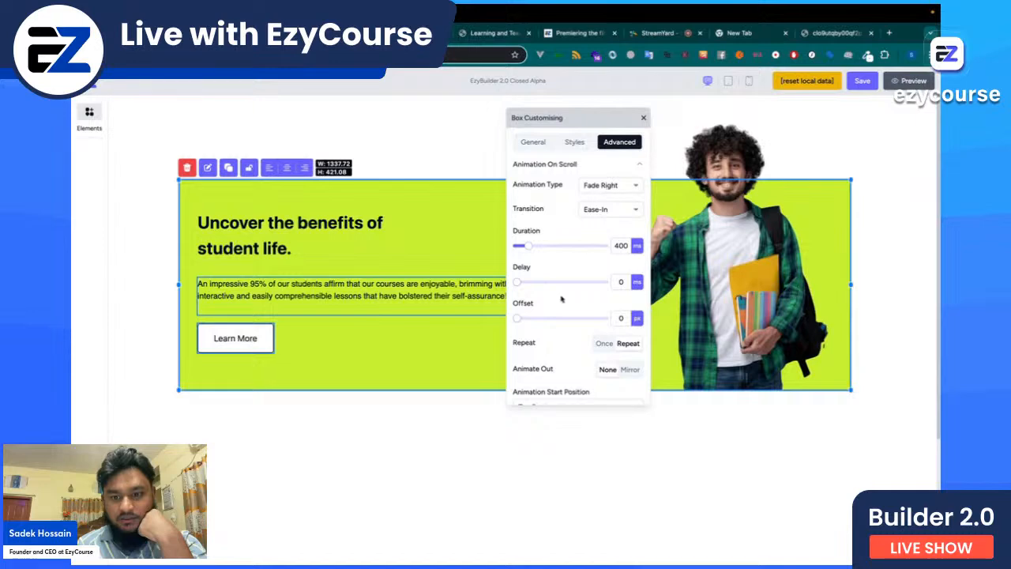
scroll(562, 297, "down", 3)
scroll(562, 297, "up", 3)
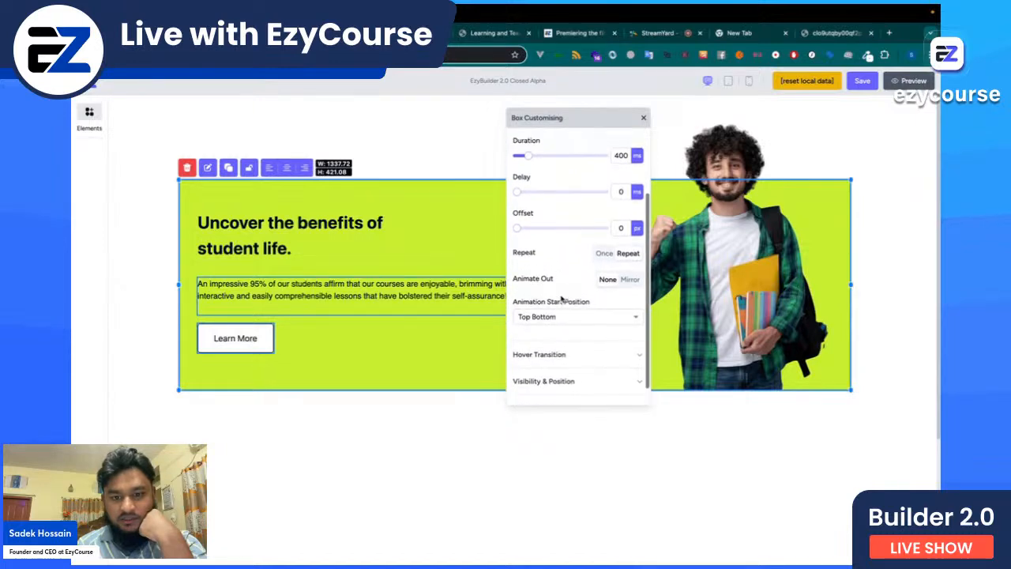
left_click(622, 271)
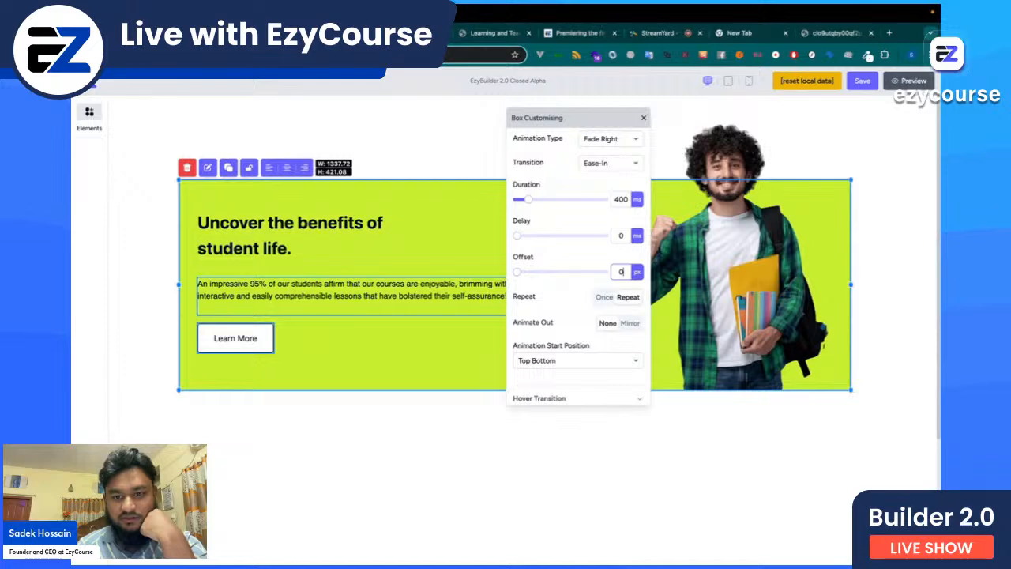
left_click(605, 297)
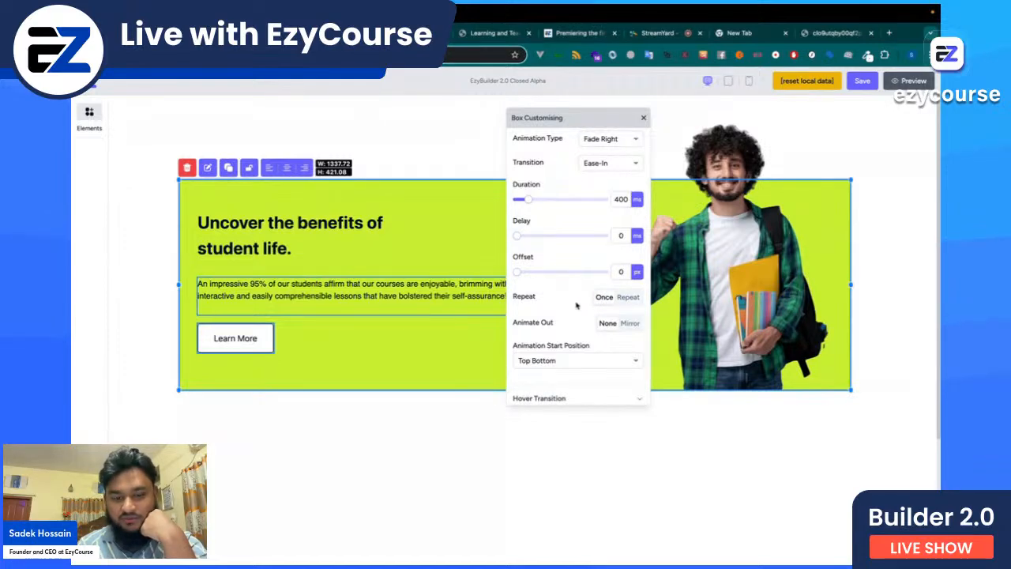
scroll(577, 306, "down", 1)
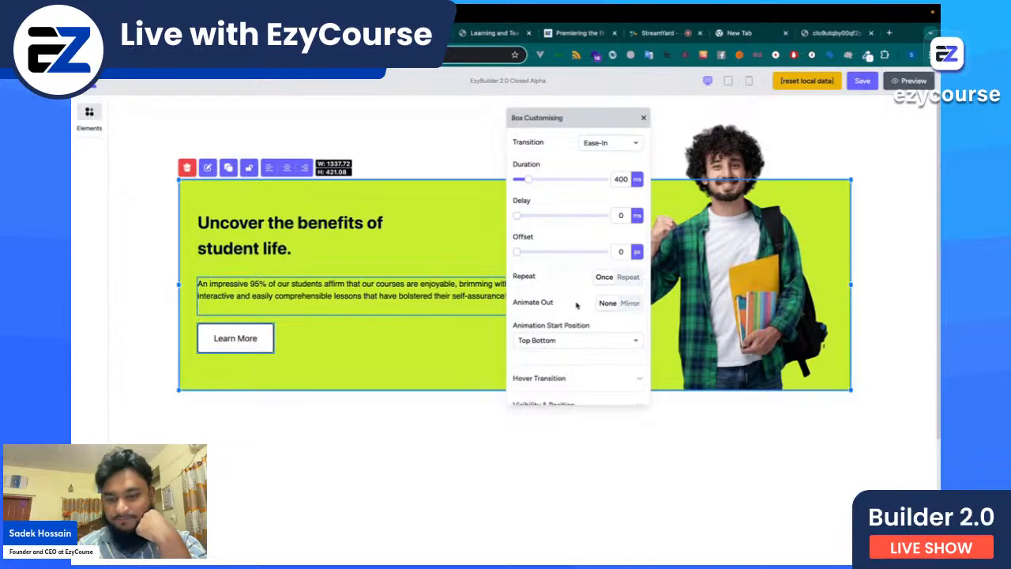
scroll(576, 306, "down", 1)
left_click(577, 298)
left_click(577, 274)
scroll(567, 347, "up", 2)
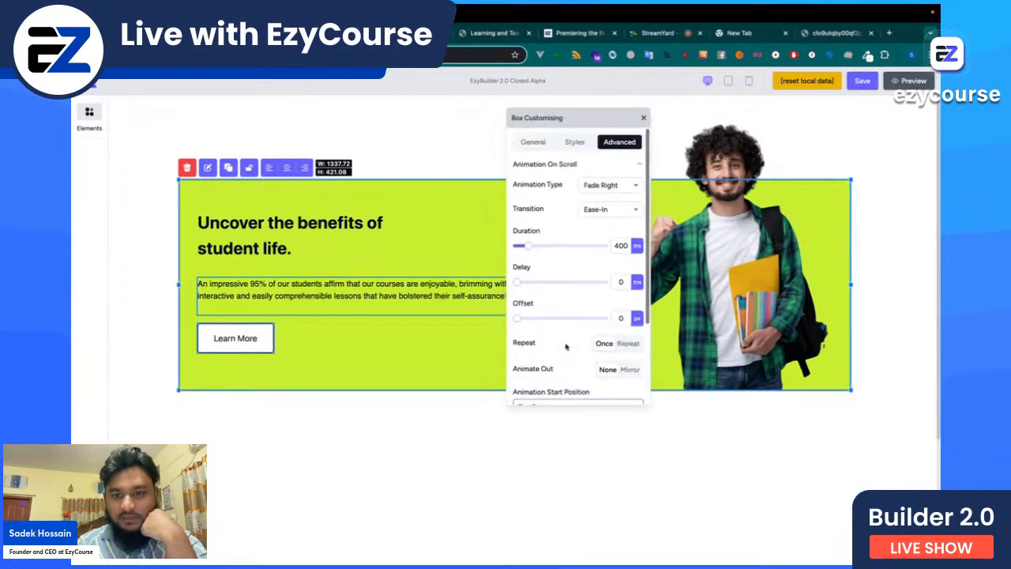
Step: Change the green box's scroll animation type to Zoom In and save the page
left_click(608, 187)
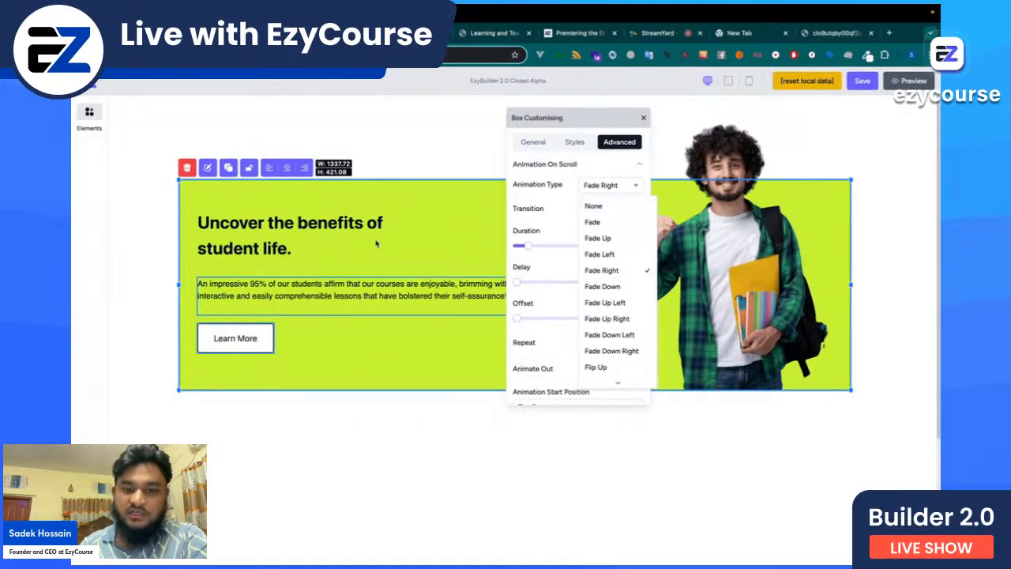
left_click(437, 258)
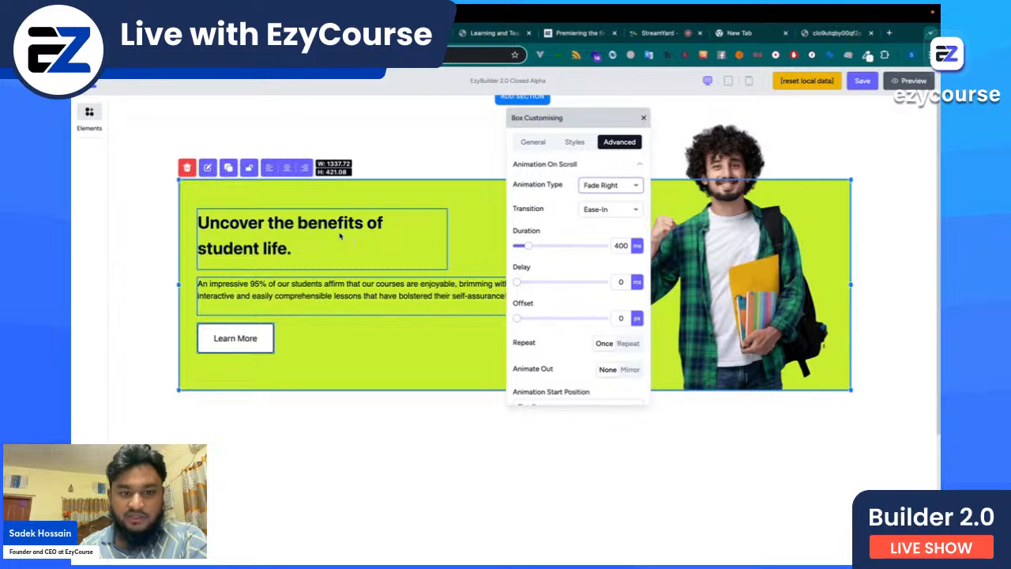
left_click(611, 186)
scroll(609, 304, "down", 1)
scroll(609, 304, "down", 5)
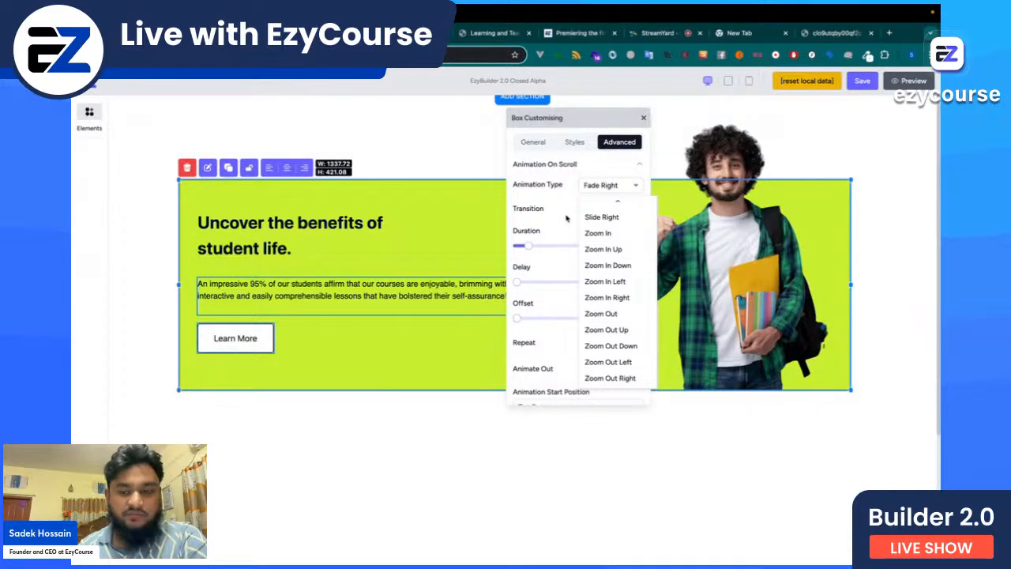
left_click(597, 233)
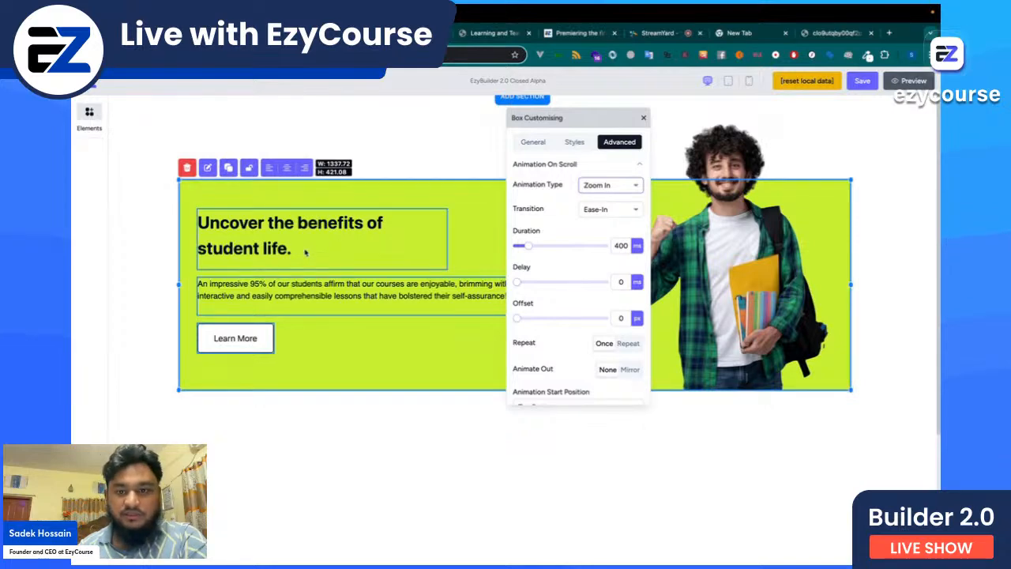
left_click_drag(534, 120, 616, 122)
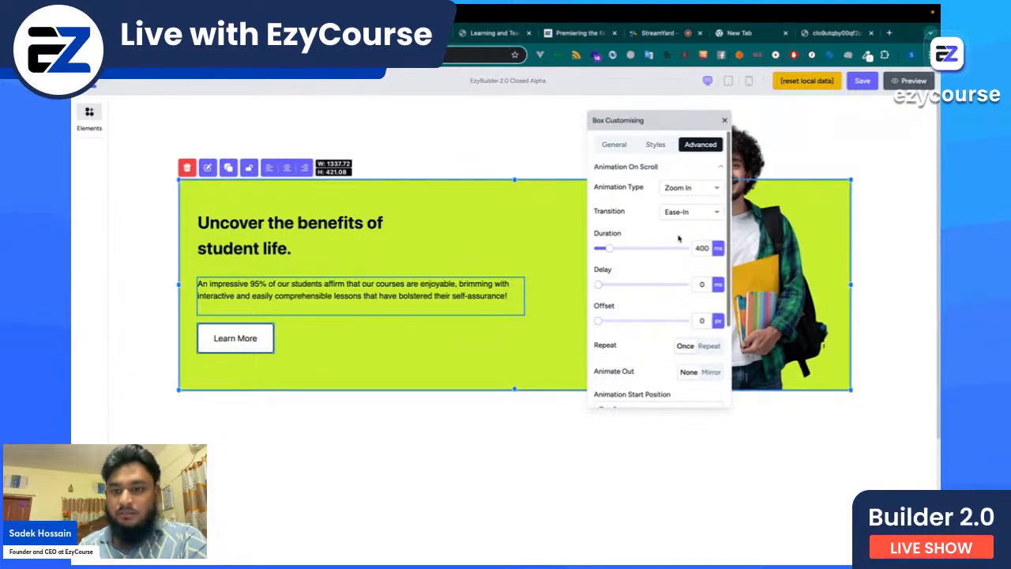
scroll(677, 237, "down", 1)
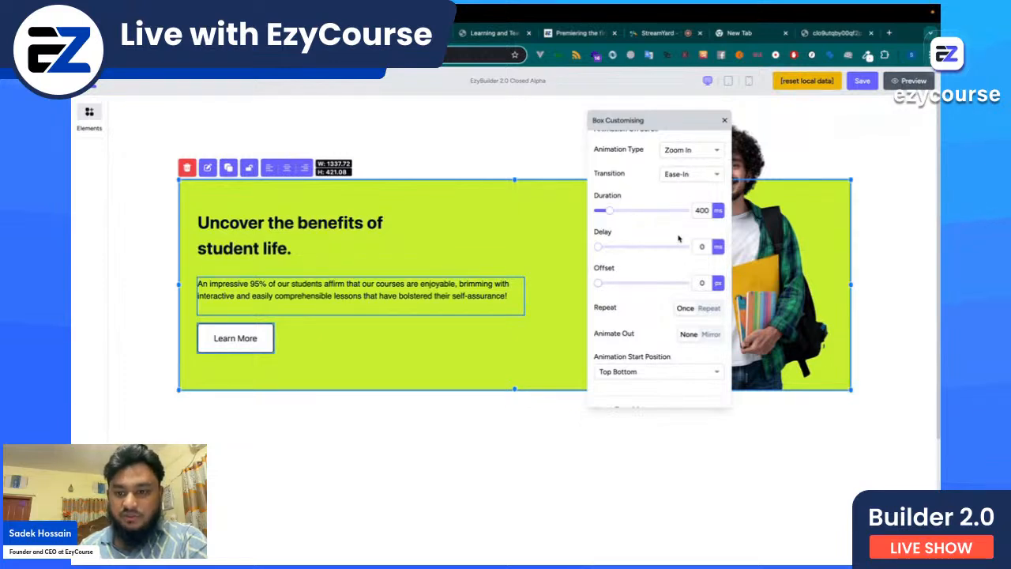
scroll(677, 238, "down", 2)
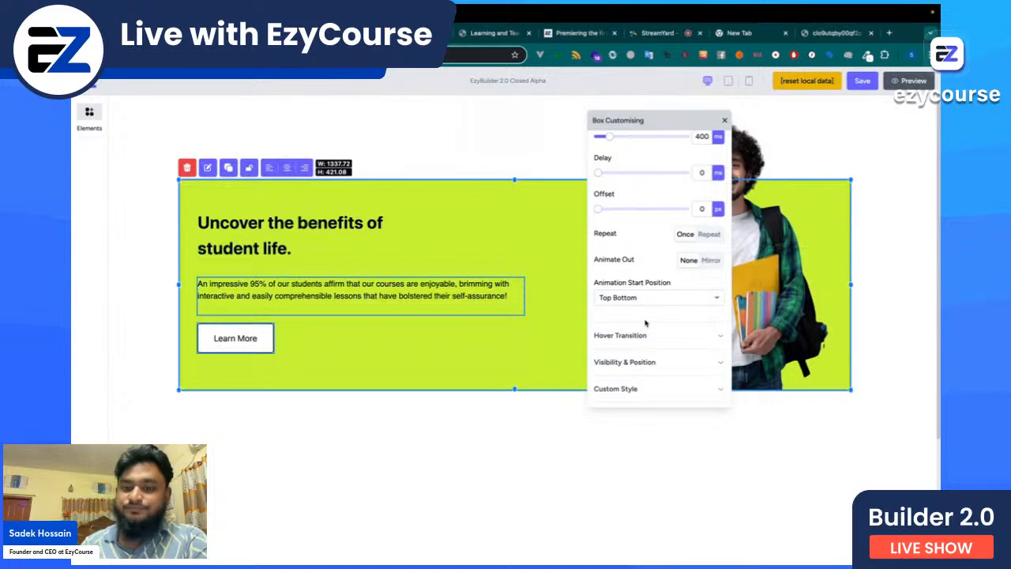
scroll(645, 323, "up", 3)
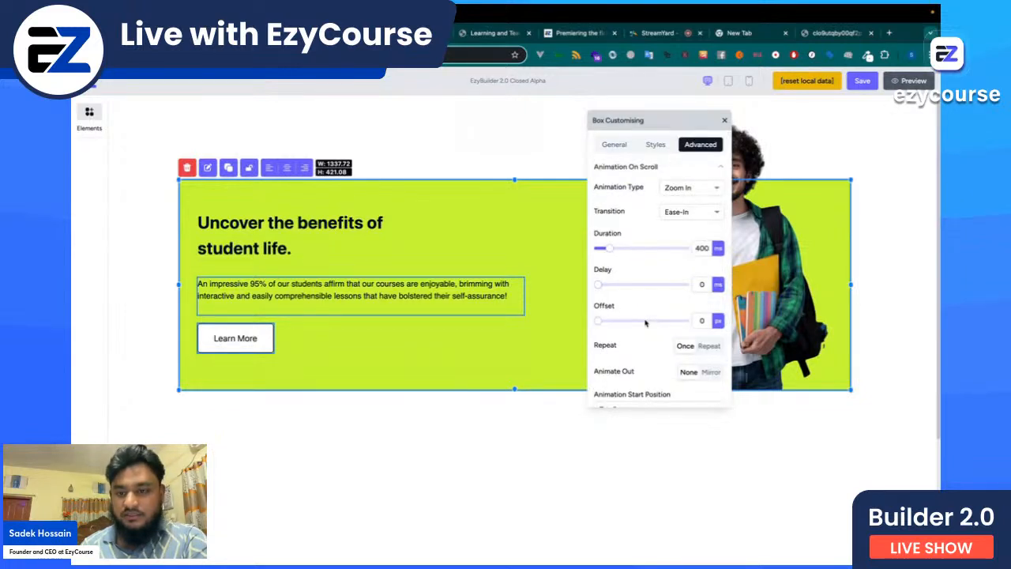
left_click(722, 122)
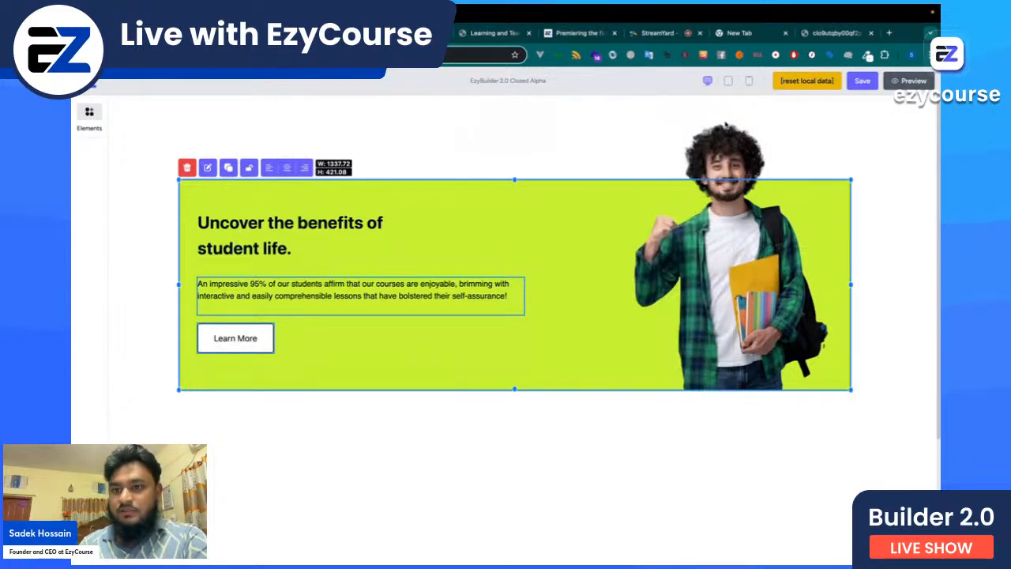
left_click(866, 86)
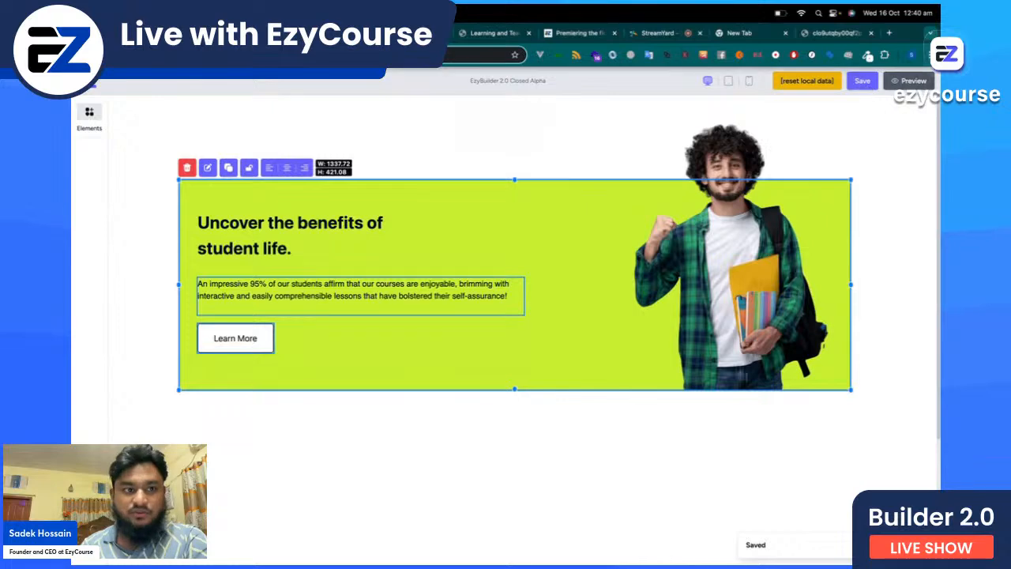
key("super+r")
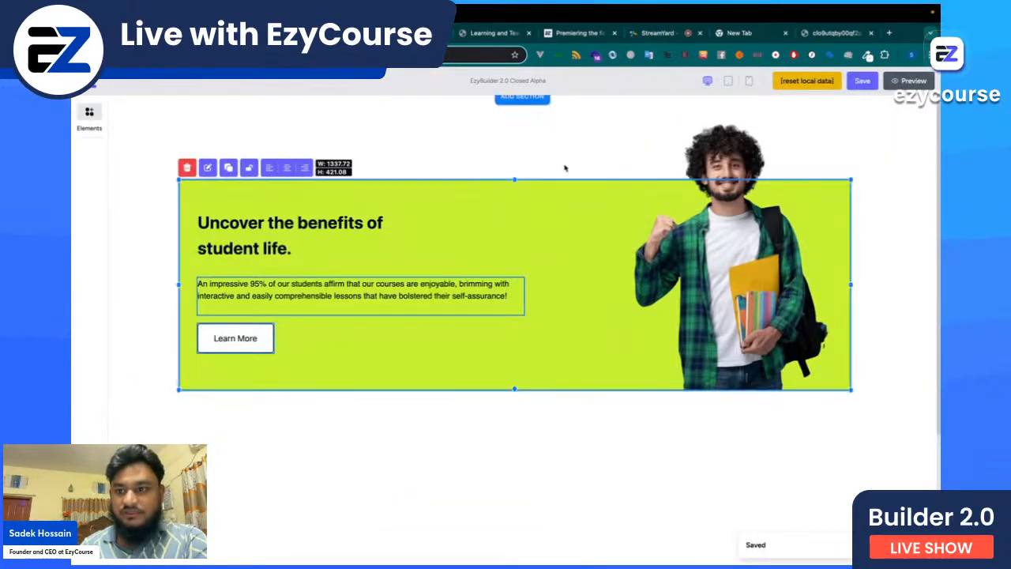
Step: Duplicate the green box and delete the copy
left_click(228, 167)
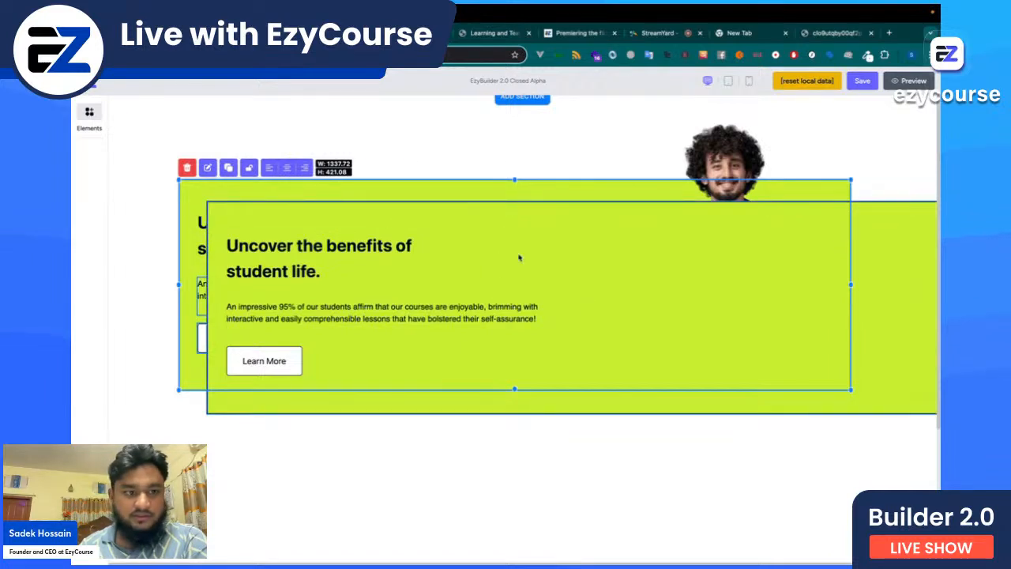
left_click(485, 271)
left_click(216, 191)
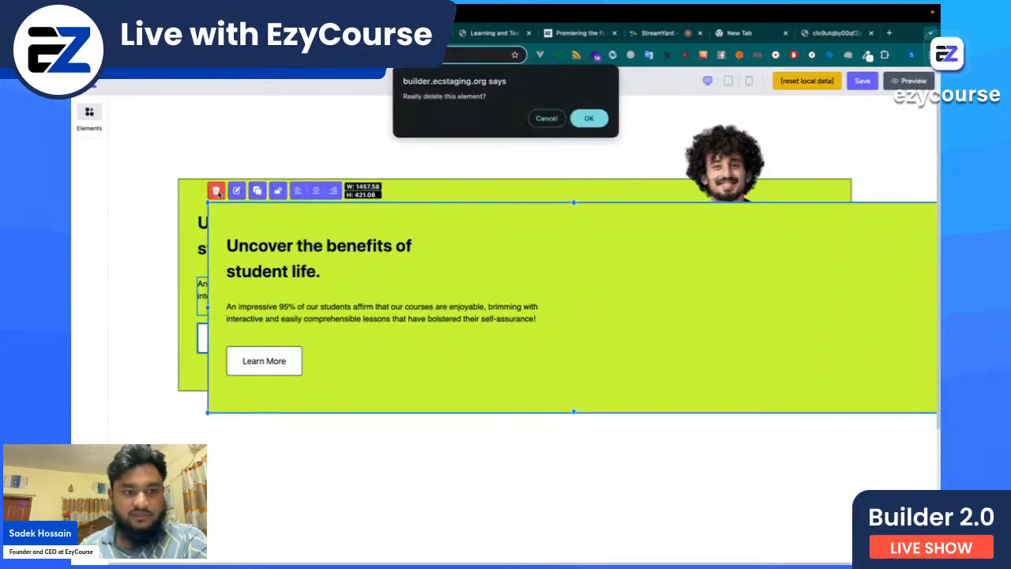
left_click(588, 117)
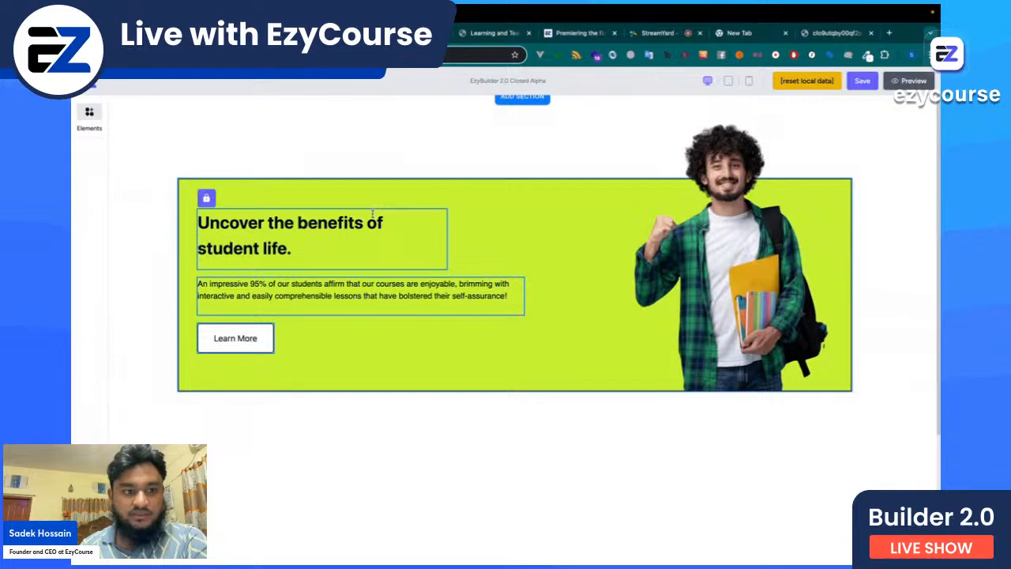
Step: Set the green box's scroll animation type to None and close its settings
left_click(294, 184)
left_click(208, 169)
left_click(619, 144)
left_click(618, 185)
scroll(609, 216, "up", 5)
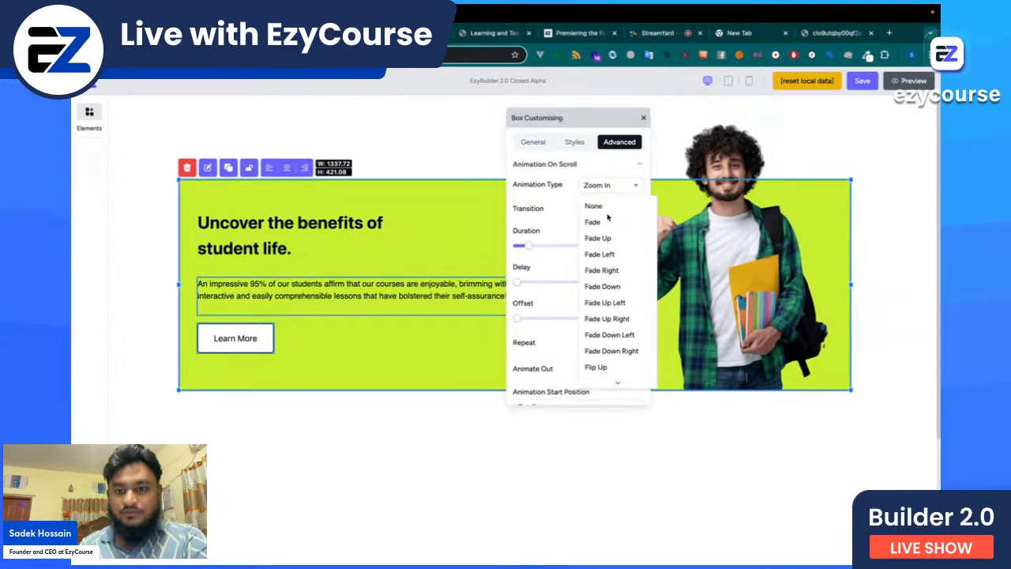
left_click(604, 208)
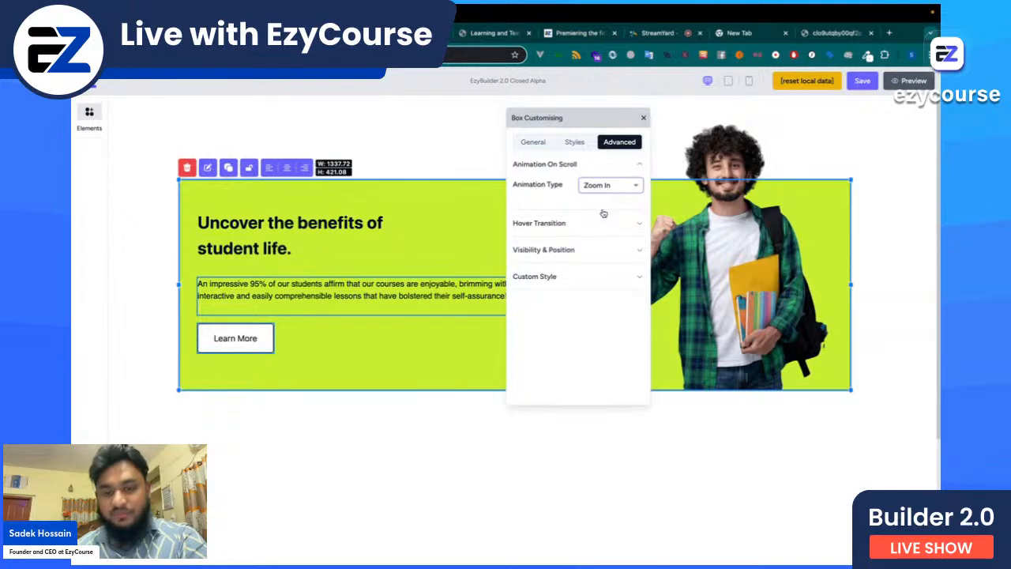
left_click(644, 117)
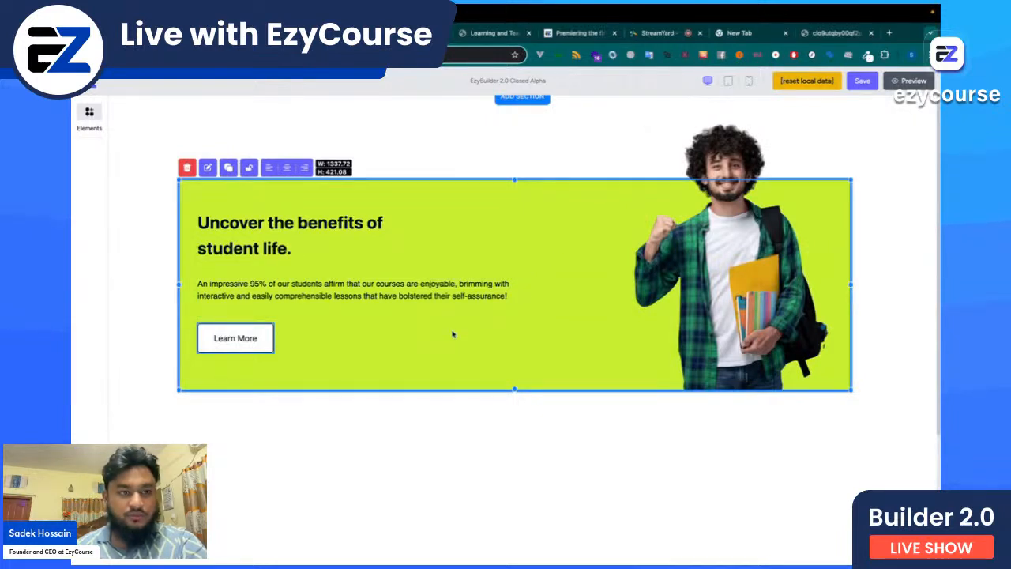
Step: Browse the section template categories and add the "From Passion To Profit" mountain banner below the green banner's section
scroll(453, 334, "down", 3)
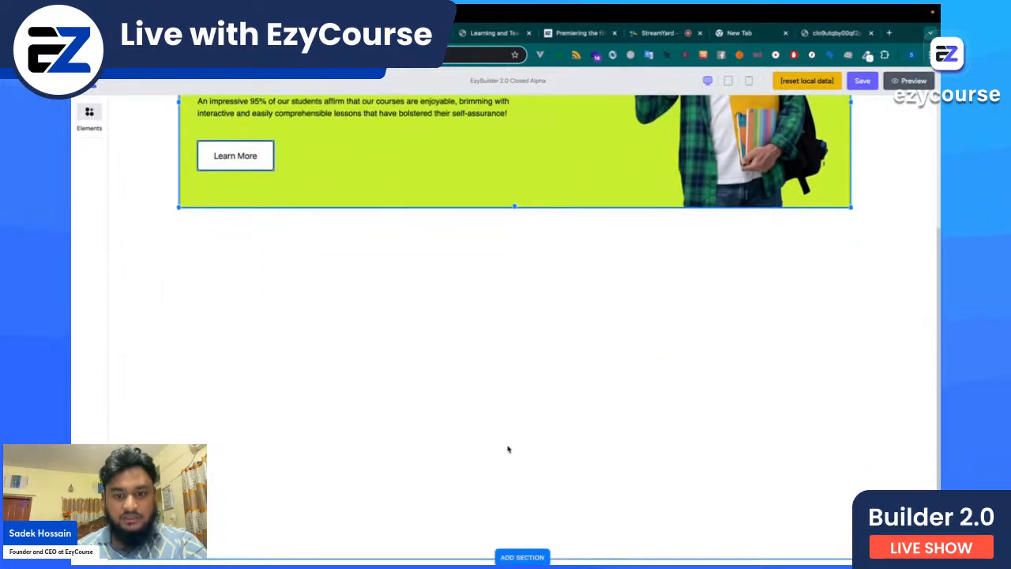
left_click(519, 558)
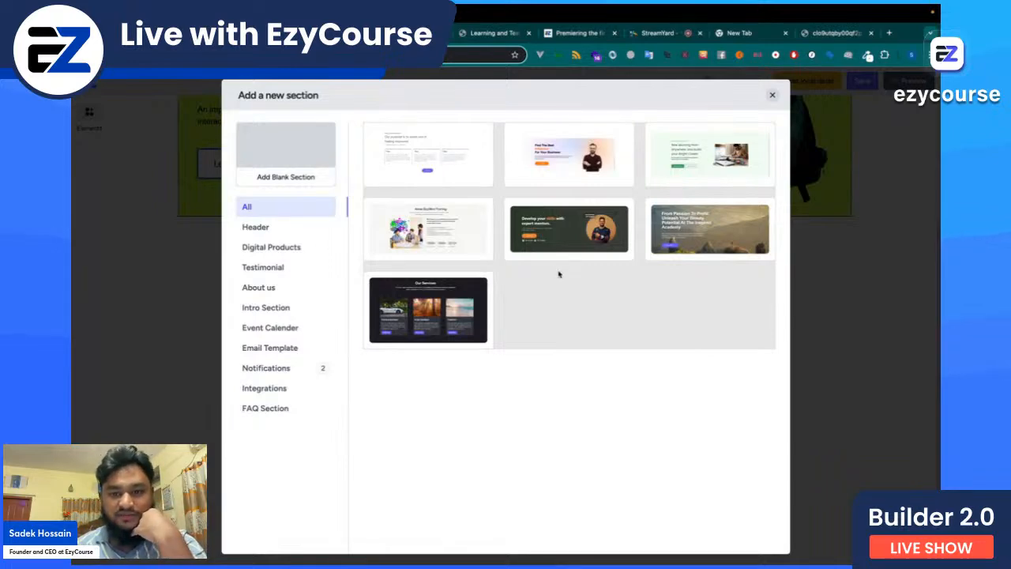
left_click(273, 226)
left_click(271, 267)
left_click(271, 326)
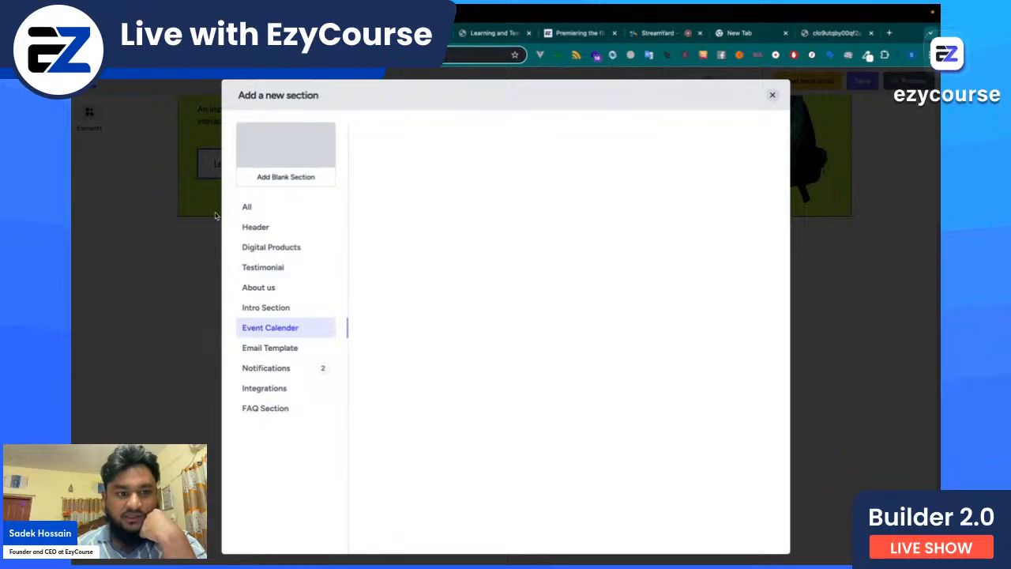
left_click(278, 231)
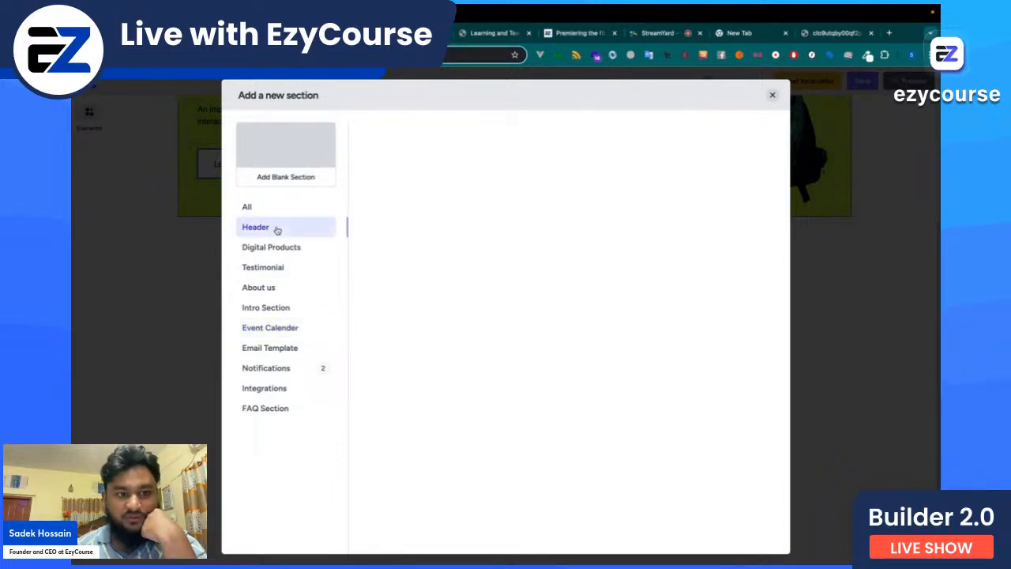
left_click(263, 208)
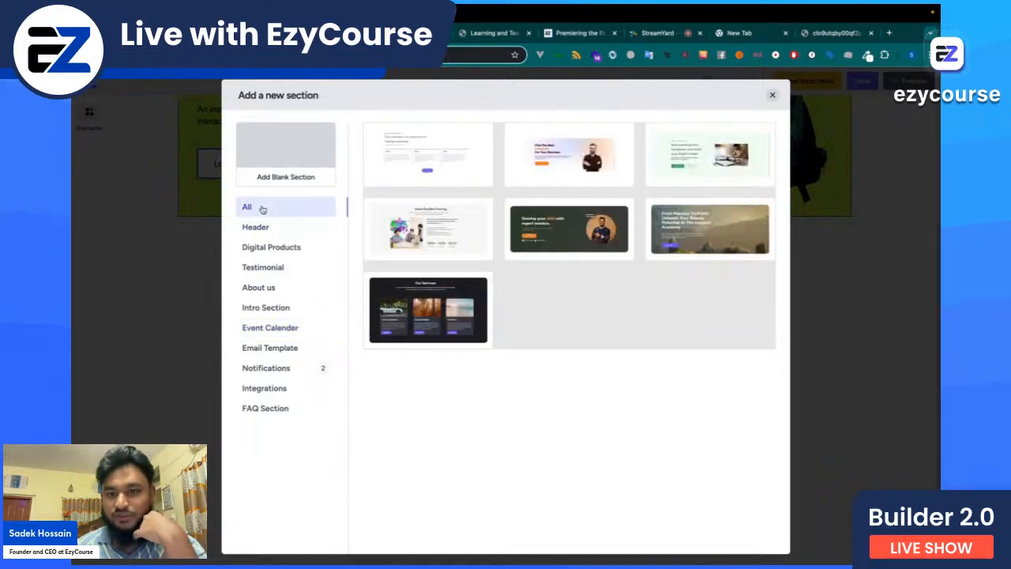
left_click(721, 238)
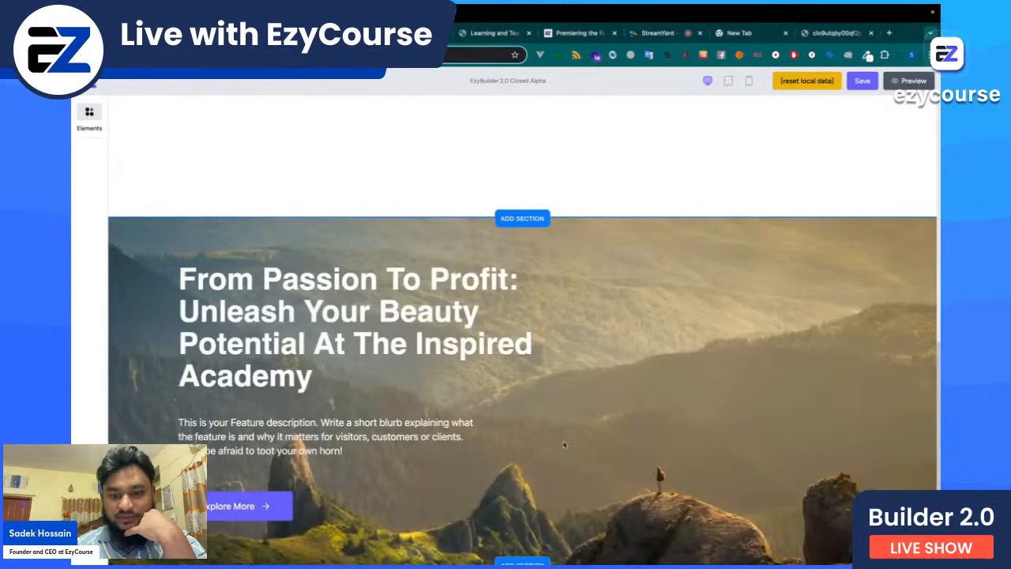
Step: Rearrange the mountain banner with the heading right of centre, the feature description above it and the Explore More button to its left
left_click_drag(367, 330, 629, 328)
left_click_drag(332, 417, 360, 305)
left_click_drag(515, 299, 600, 397)
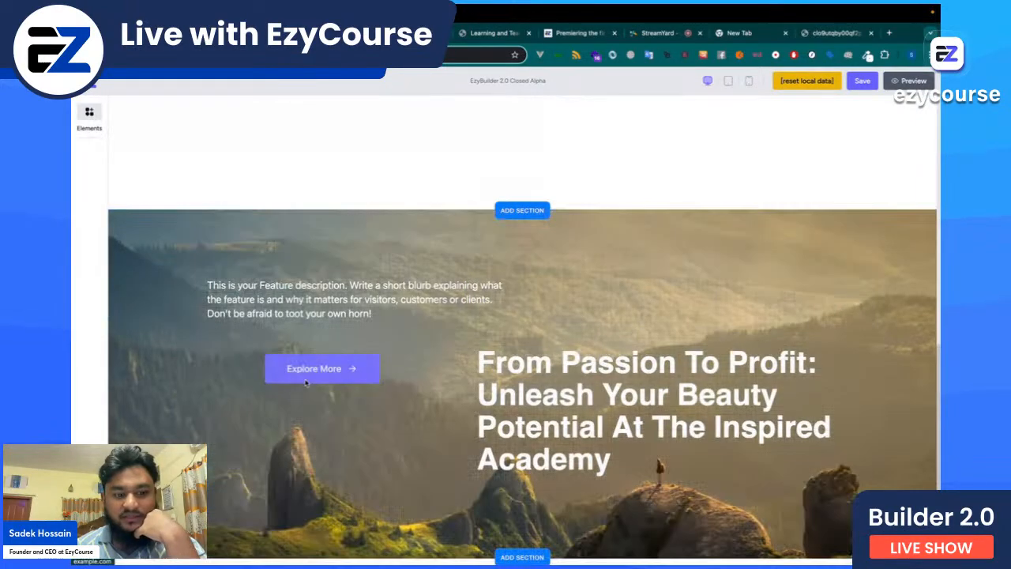
left_click_drag(611, 340, 605, 310)
left_click_drag(320, 373, 320, 429)
left_click_drag(668, 285, 610, 401)
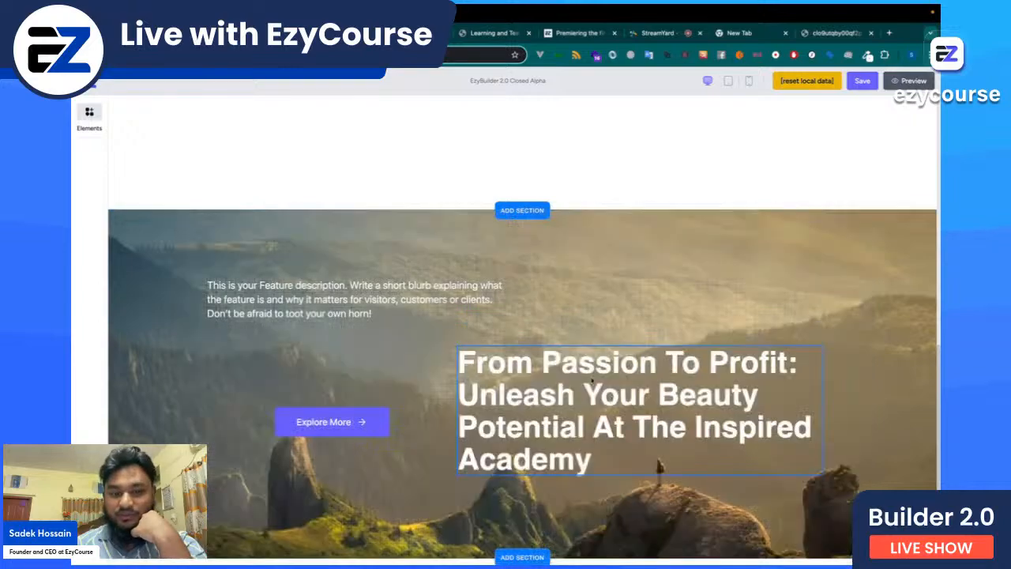
left_click(420, 300)
left_click_drag(418, 313, 554, 284)
left_click_drag(652, 462, 633, 409)
left_click(379, 428)
left_click_drag(361, 421, 332, 348)
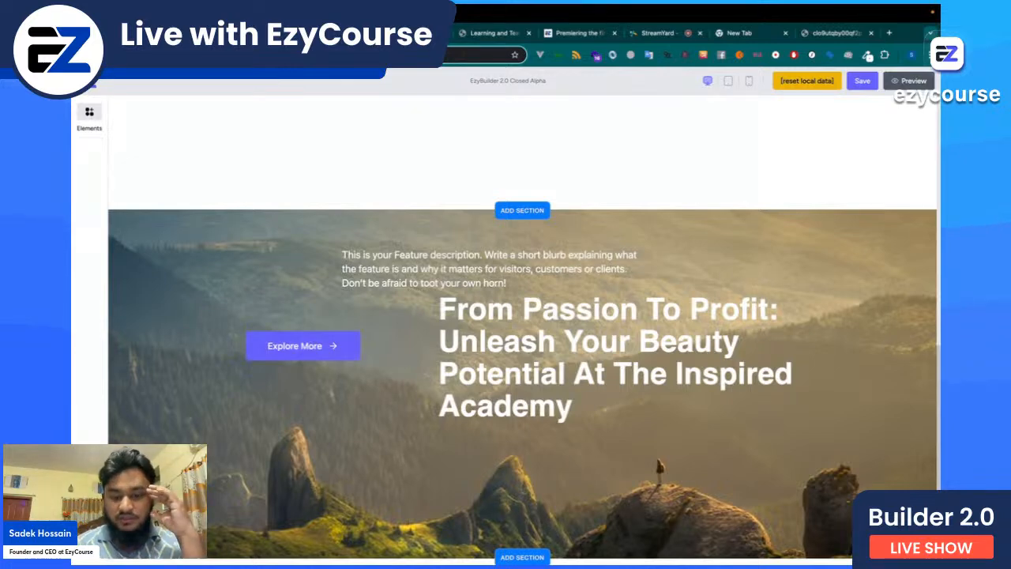
Step: Add the "Our Services" section template below the mountain banner
left_click(522, 556)
left_click(458, 314)
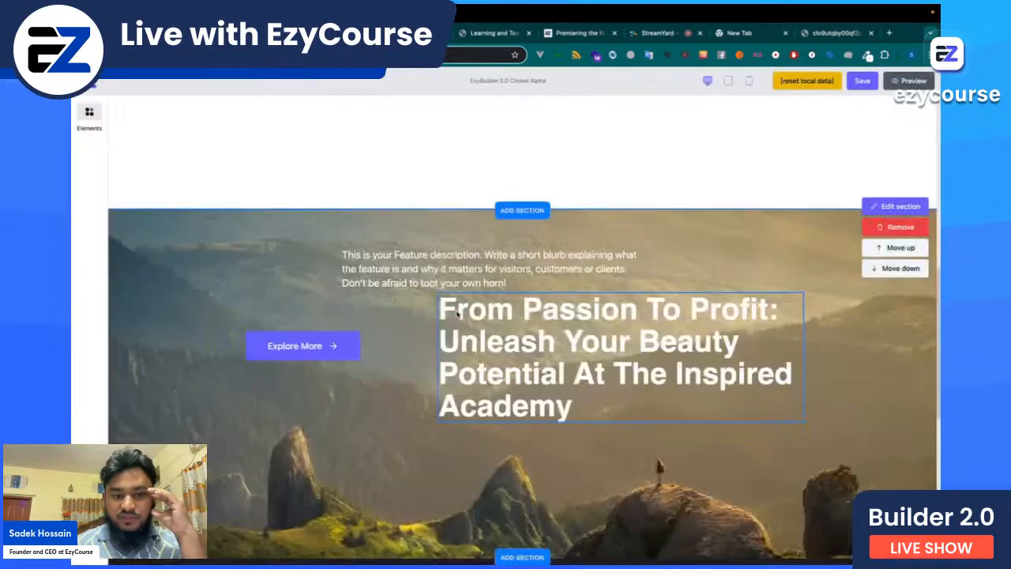
Step: Inspect the Our Services cards by selecting the forest image, the Travel anywhere description and the car image
left_click(475, 330)
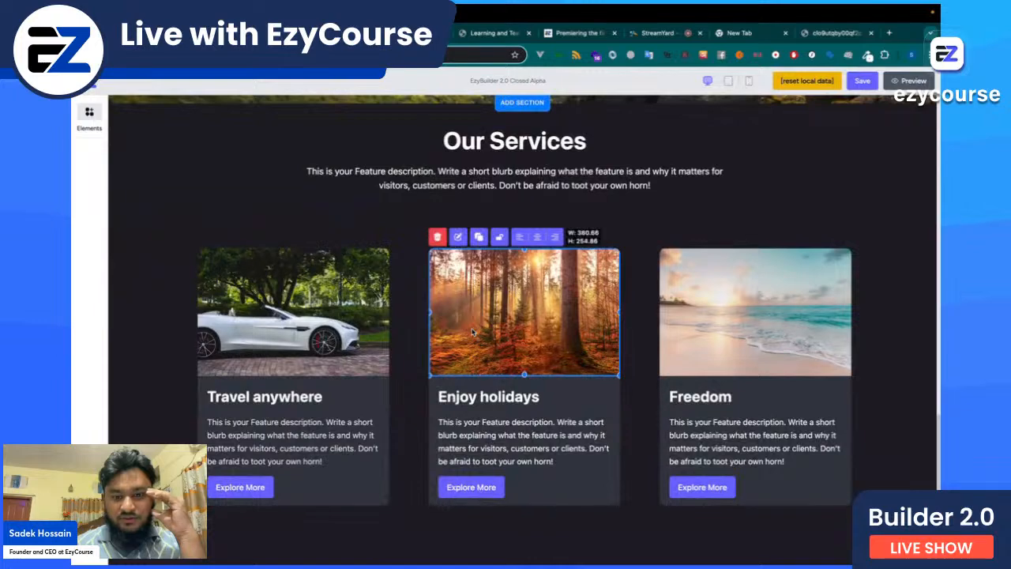
left_click(433, 443)
left_click(353, 448)
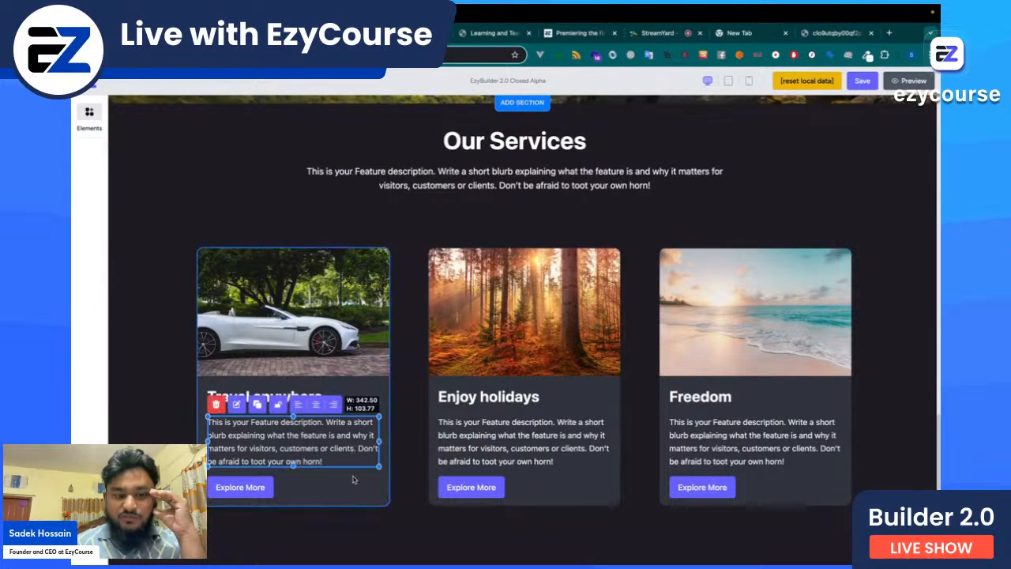
left_click(353, 445)
left_click(331, 320)
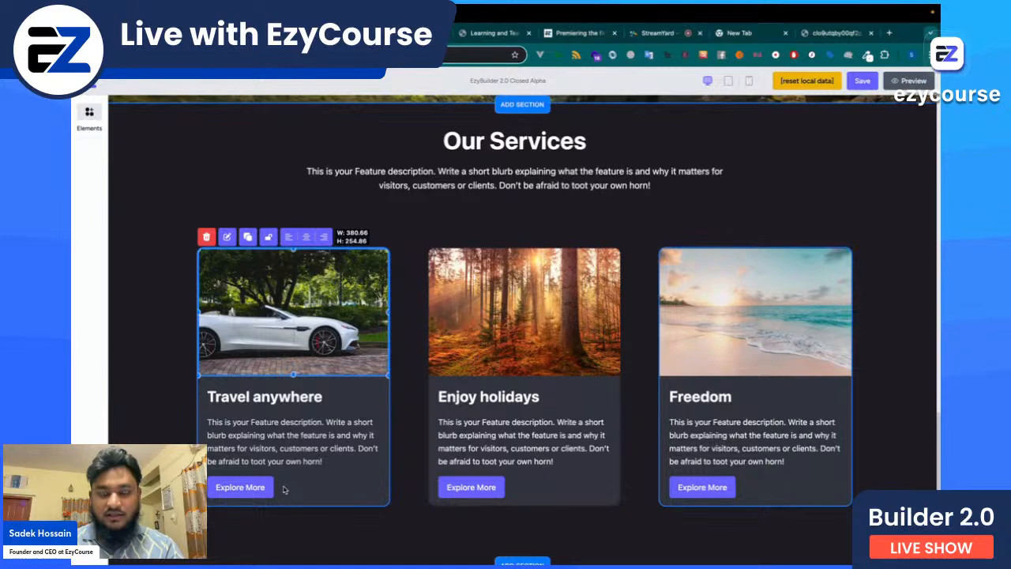
Step: Move the Explore More buttons of the Enjoy holidays and Freedom cards to the upper-right corners of their images
scroll(409, 451, "down", 1)
left_click_drag(482, 482, 594, 258)
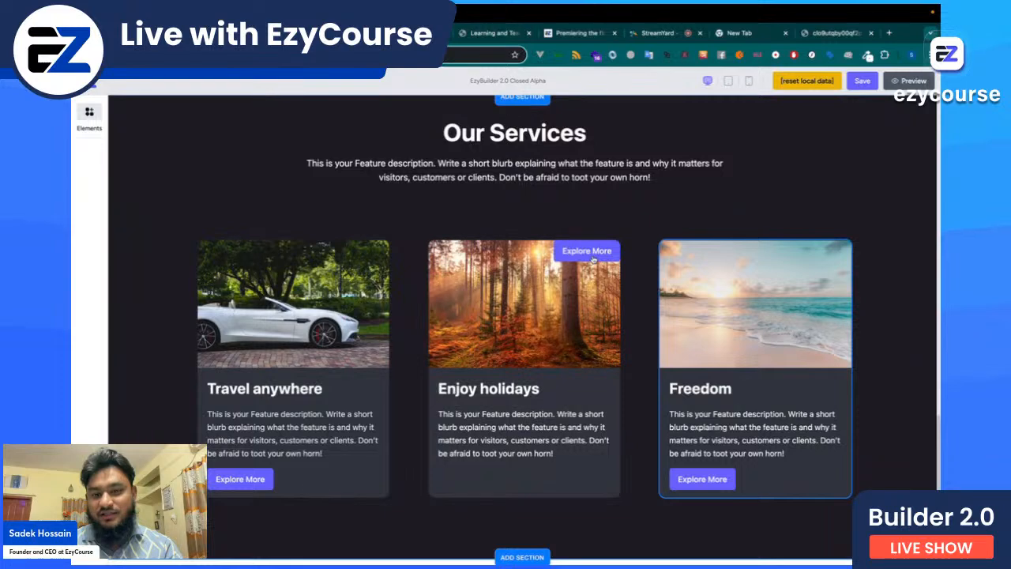
left_click_drag(702, 478, 812, 252)
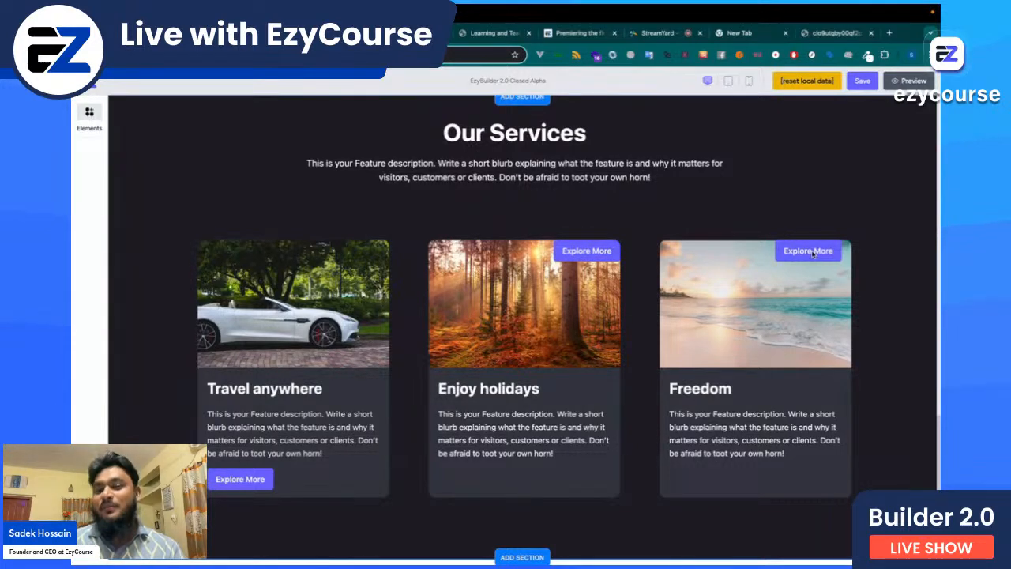
left_click(812, 252)
left_click_drag(812, 251, 815, 255)
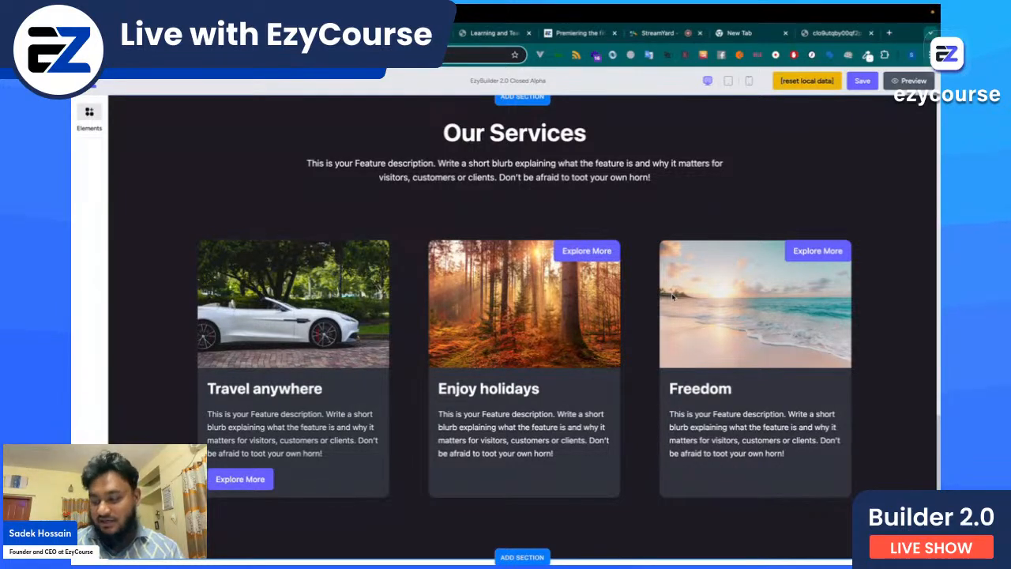
Step: Duplicate the Travel anywhere card and place the copy over the Freedom card
left_click(239, 485)
left_click(347, 490)
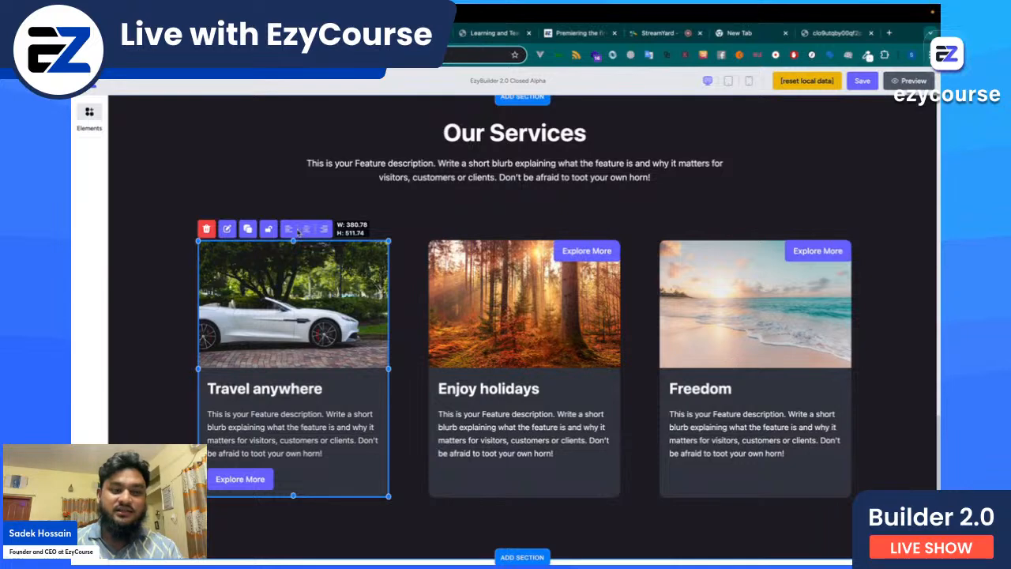
left_click_drag(247, 231, 790, 316)
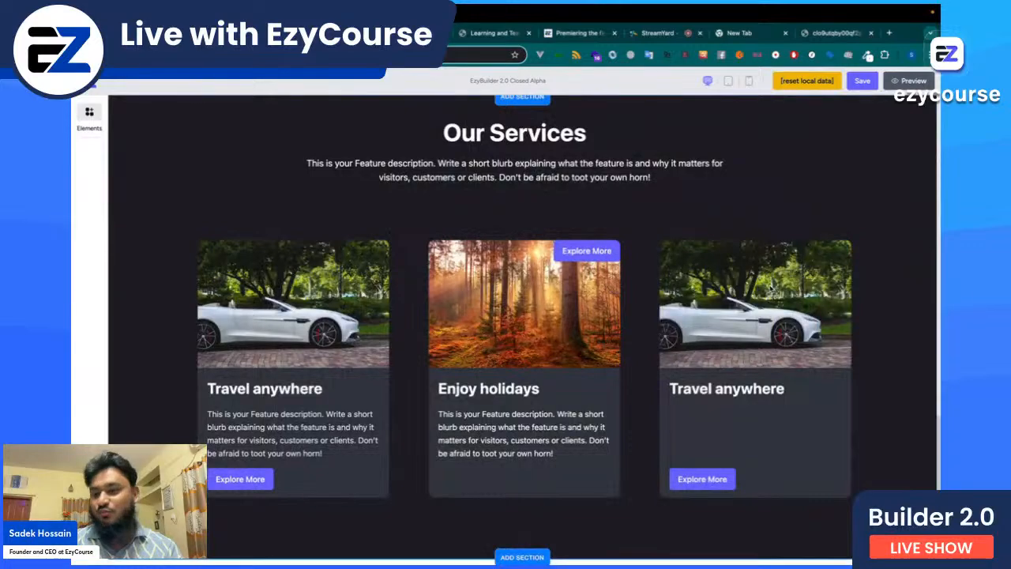
Step: Add the green "Develop your skills with expert mentors" section template below the Our Services section
left_click(523, 557)
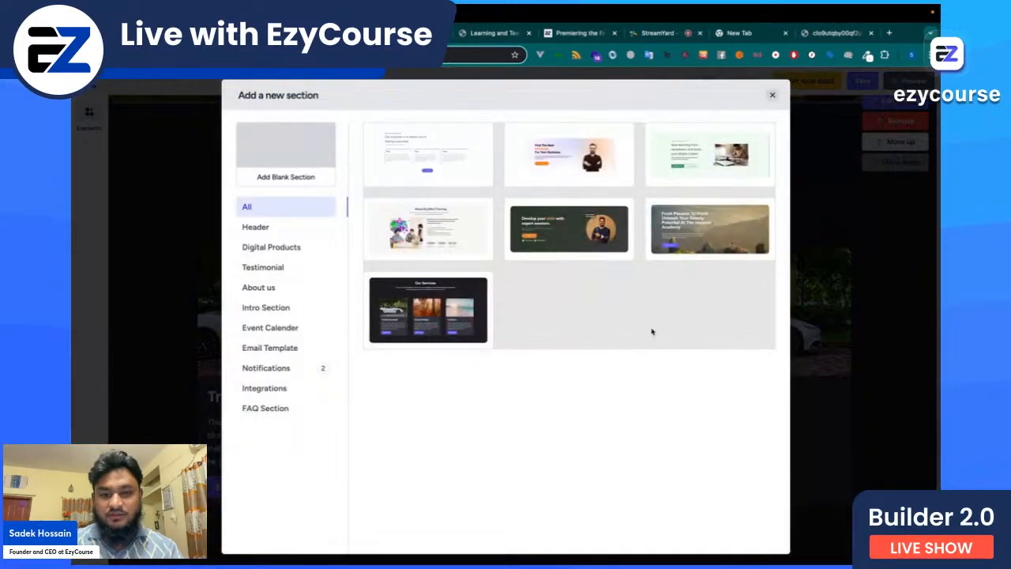
left_click(570, 244)
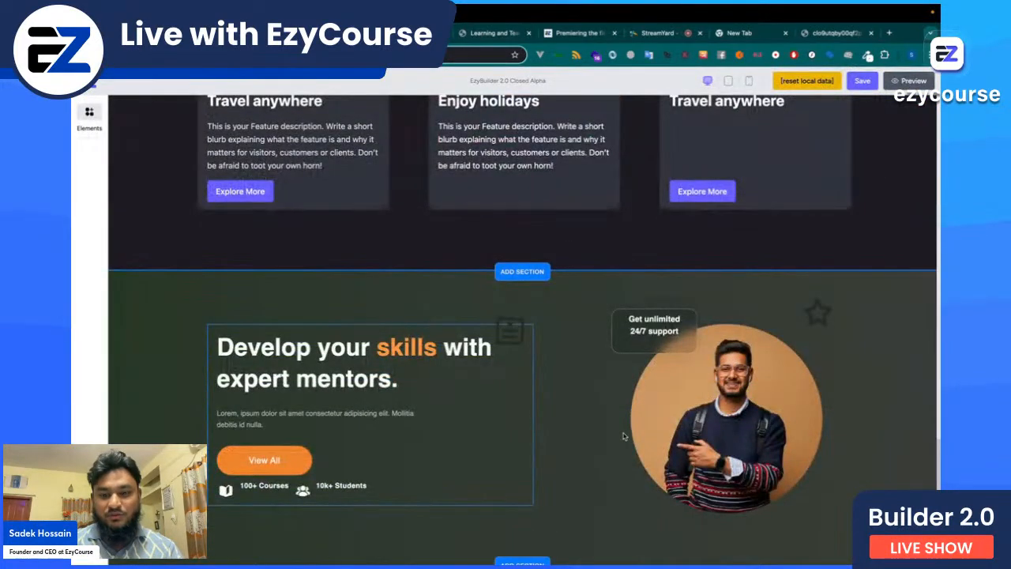
mouse_move(584, 443)
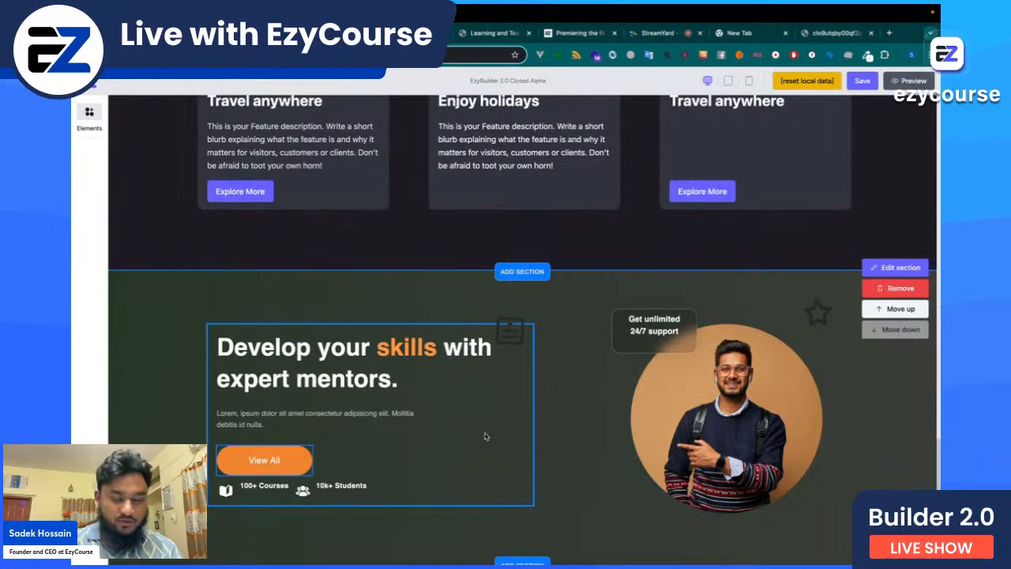
Step: Add the "About EzyMind Training" section template below the green mentors banner
scroll(600, 406, "down", 1)
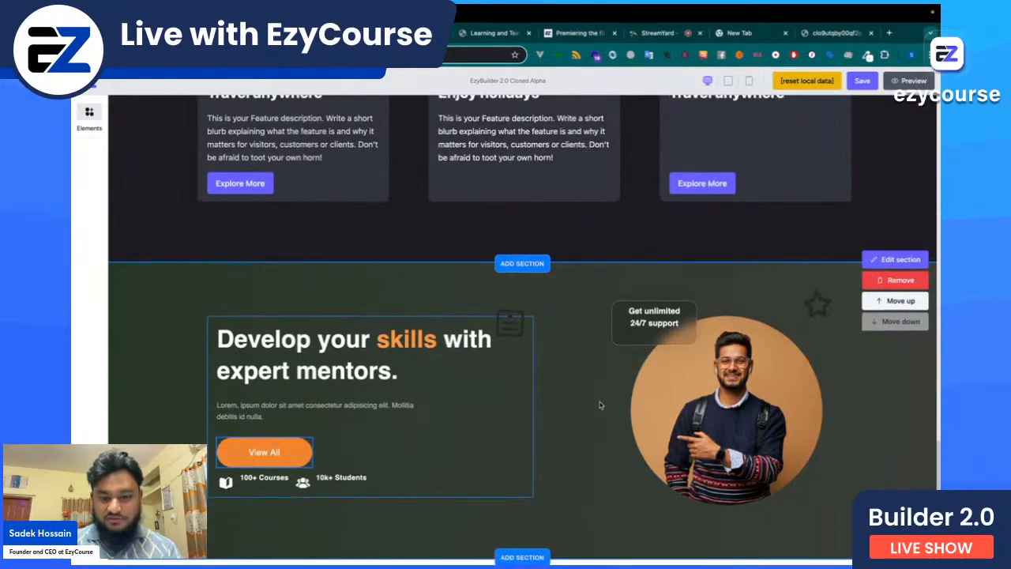
left_click(524, 557)
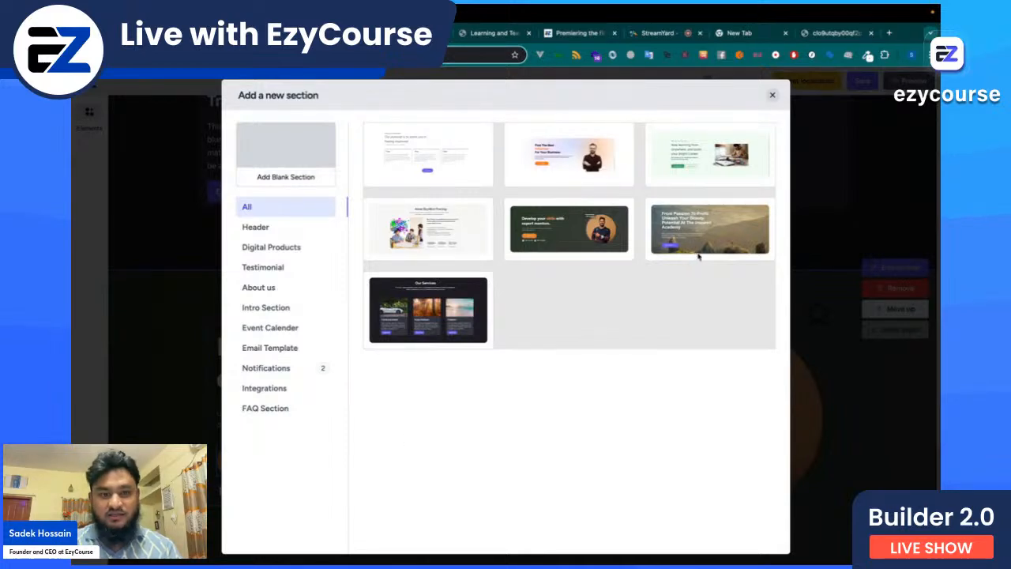
left_click(411, 229)
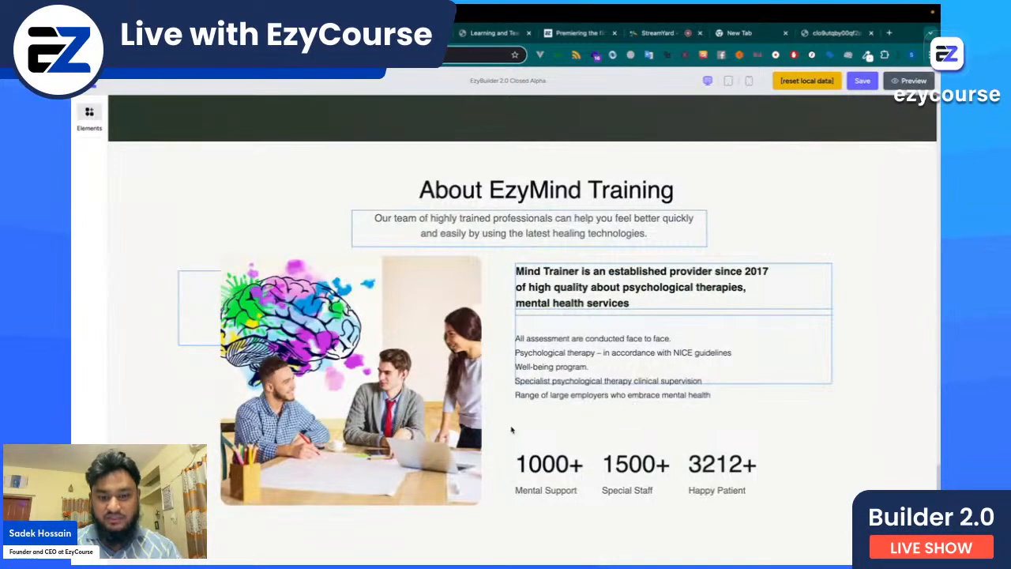
Step: Add the "Find The Best Influencer For Your Business" section template below the EzyMind Training section
scroll(395, 424, "up", 4)
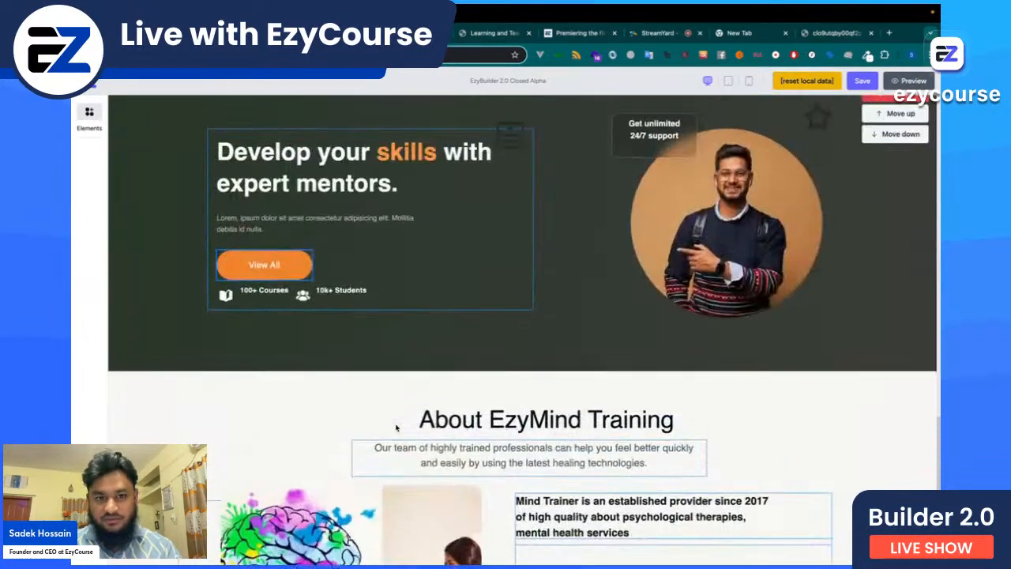
scroll(395, 425, "down", 4)
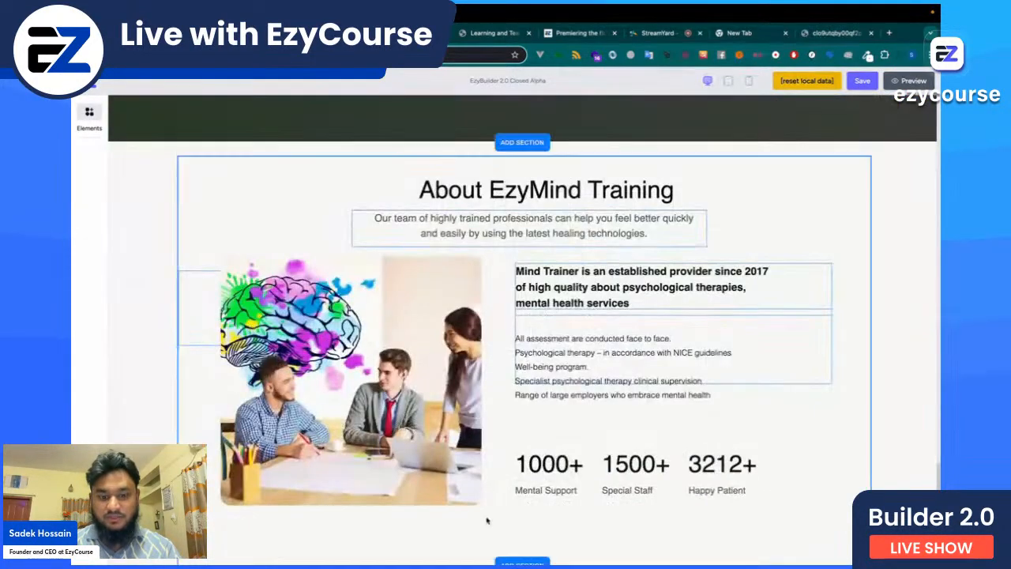
left_click(517, 560)
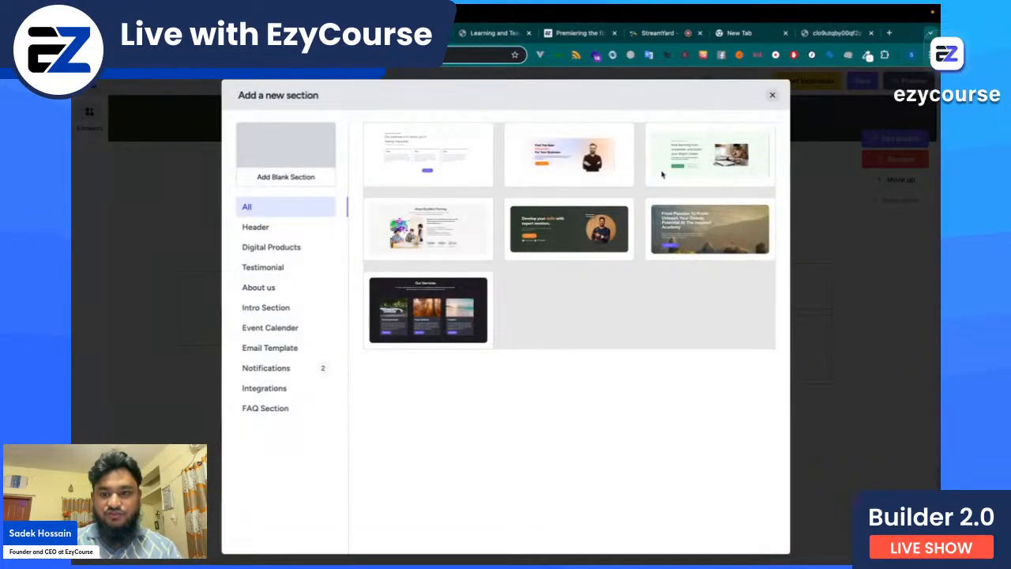
left_click(593, 162)
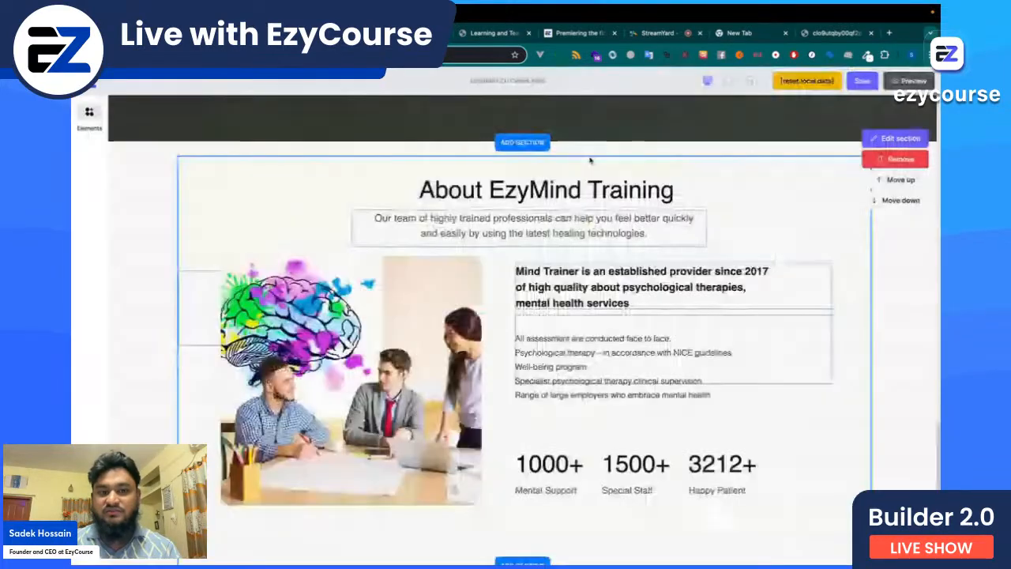
scroll(553, 332, "down", 4)
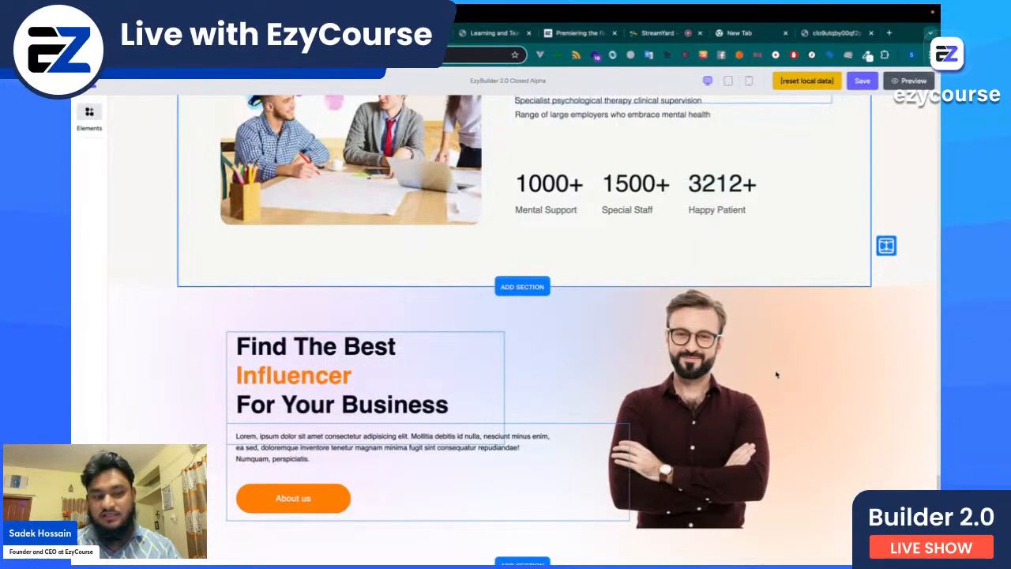
Step: Add the "Our purpose is to assist you in feeling improved" section template with three title cards below the influencer banner
scroll(778, 374, "down", 1)
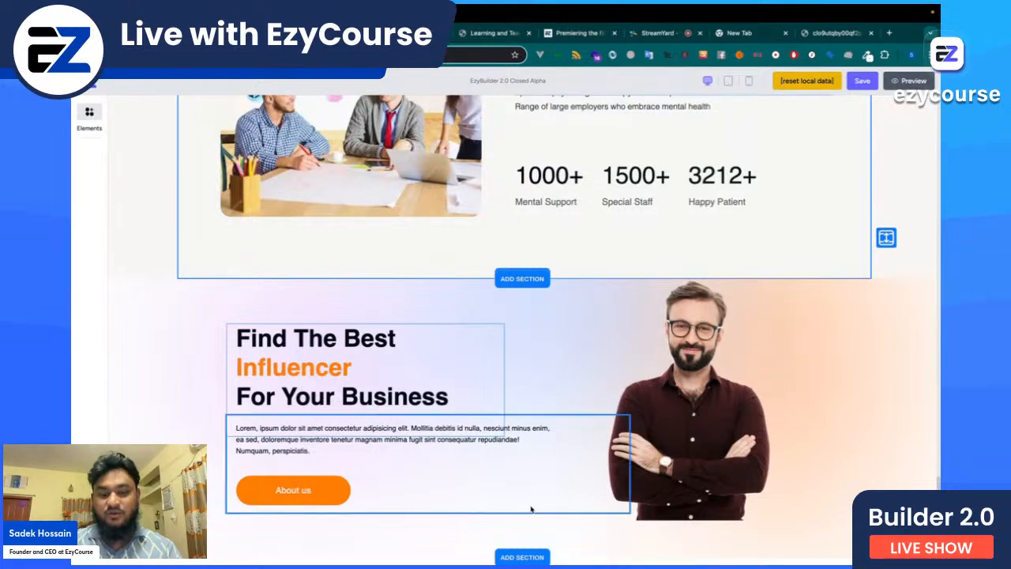
left_click(522, 556)
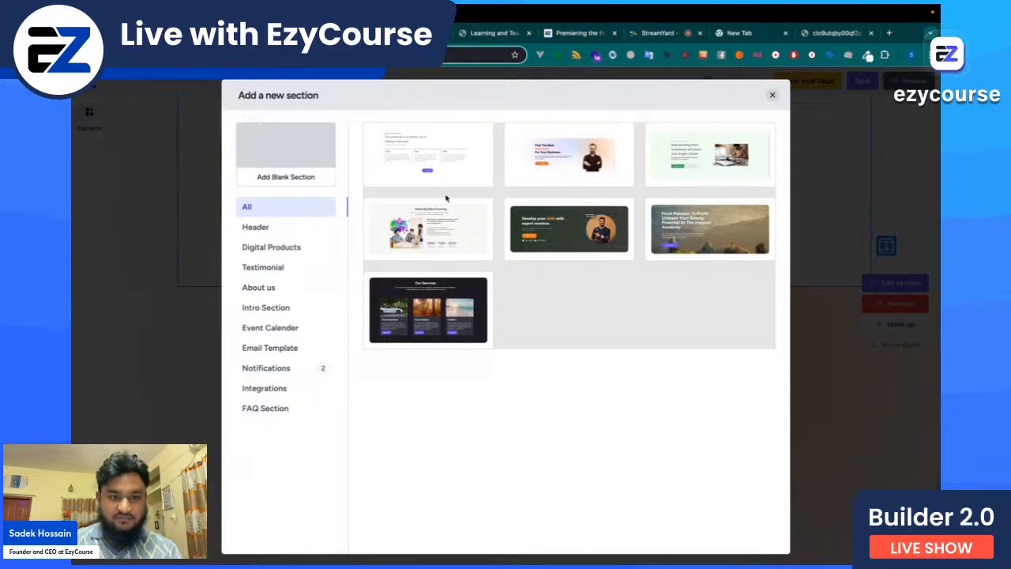
left_click(427, 158)
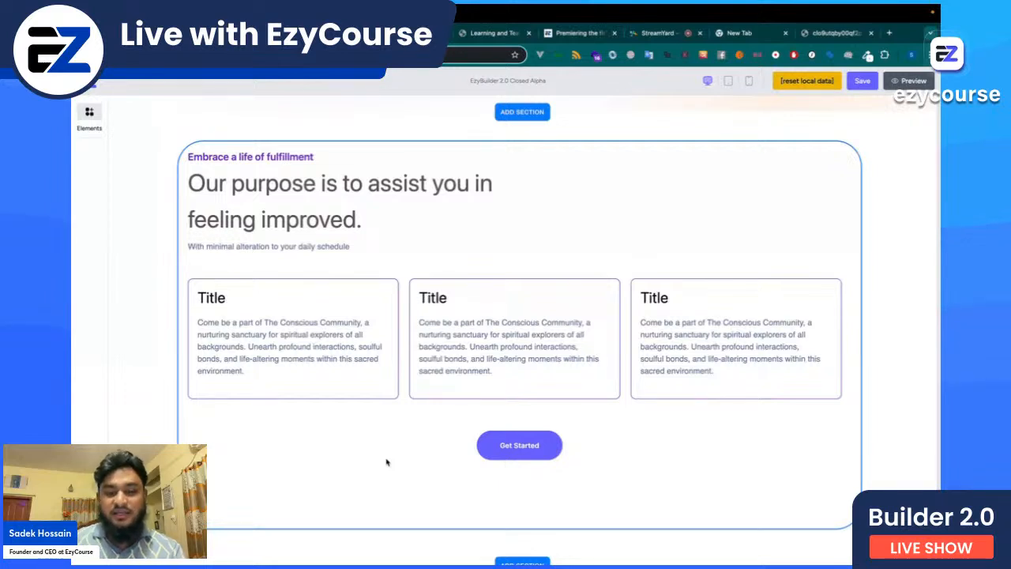
scroll(521, 545, "down", 1)
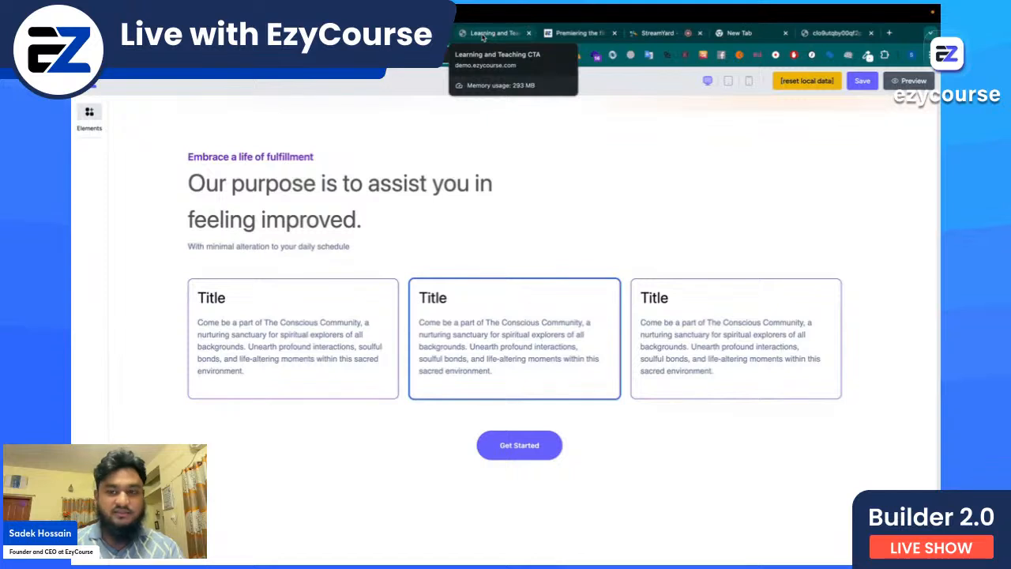
Step: Switch to the StreamYard studio in the browser
mouse_move(580, 7)
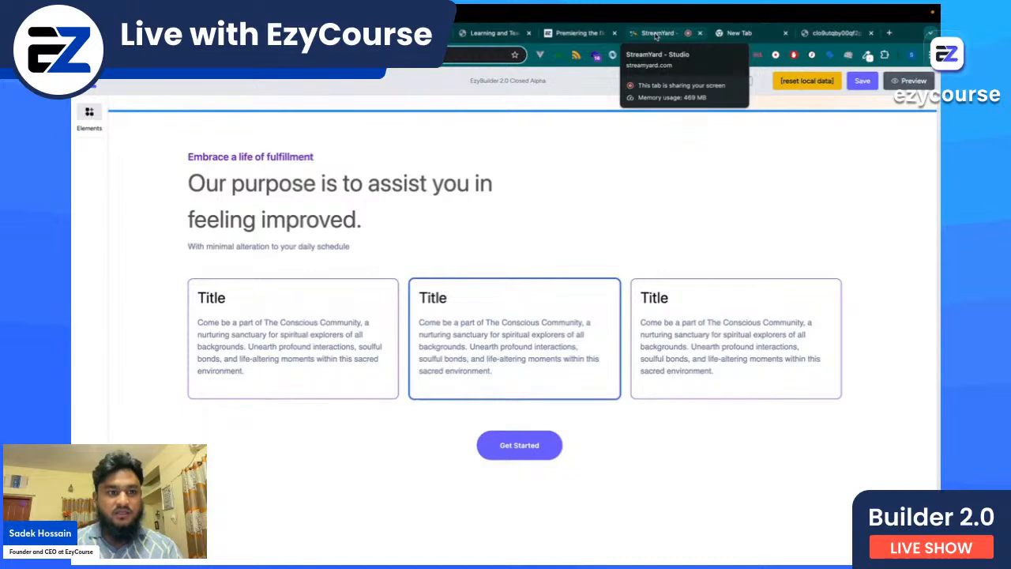
left_click(655, 35)
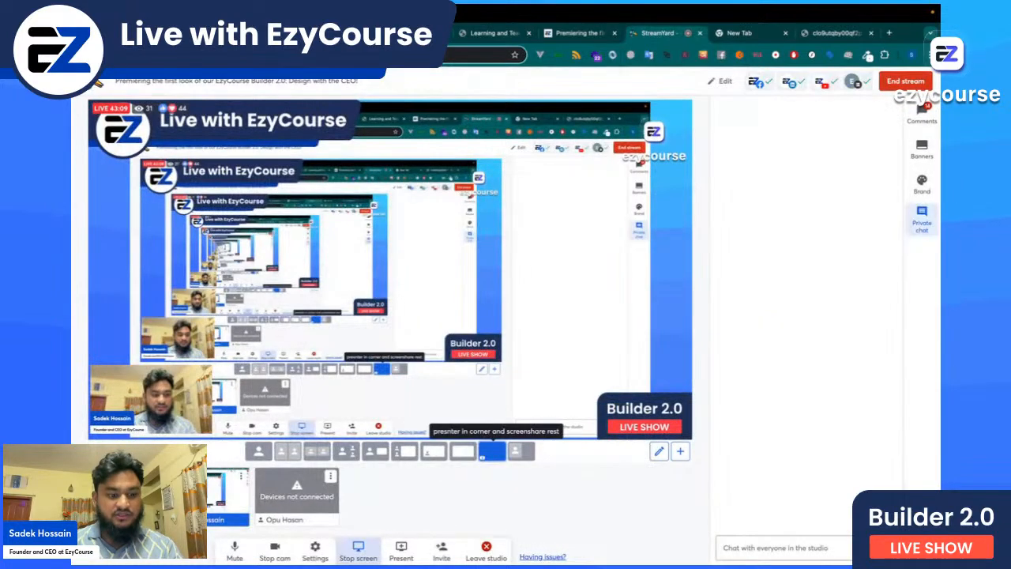